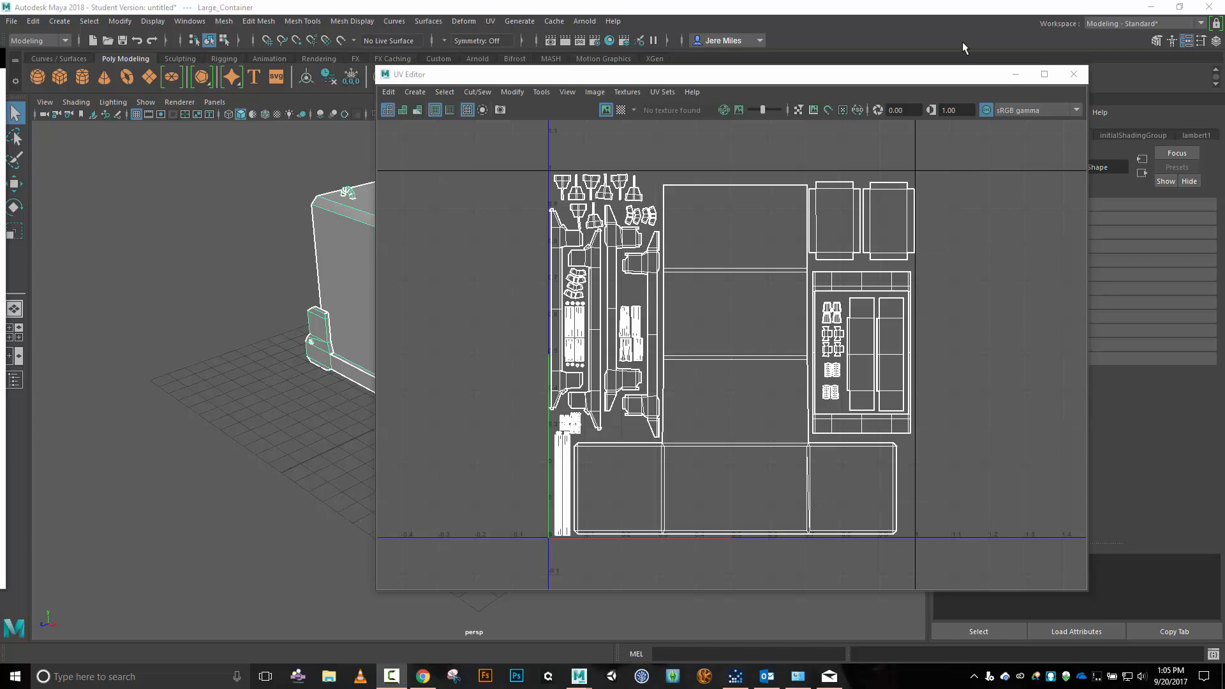
# Examine the container's unwrapped UV layout in the UV Editor, and close the editor and its toolkit.
pyautogui.click(1081, 74)
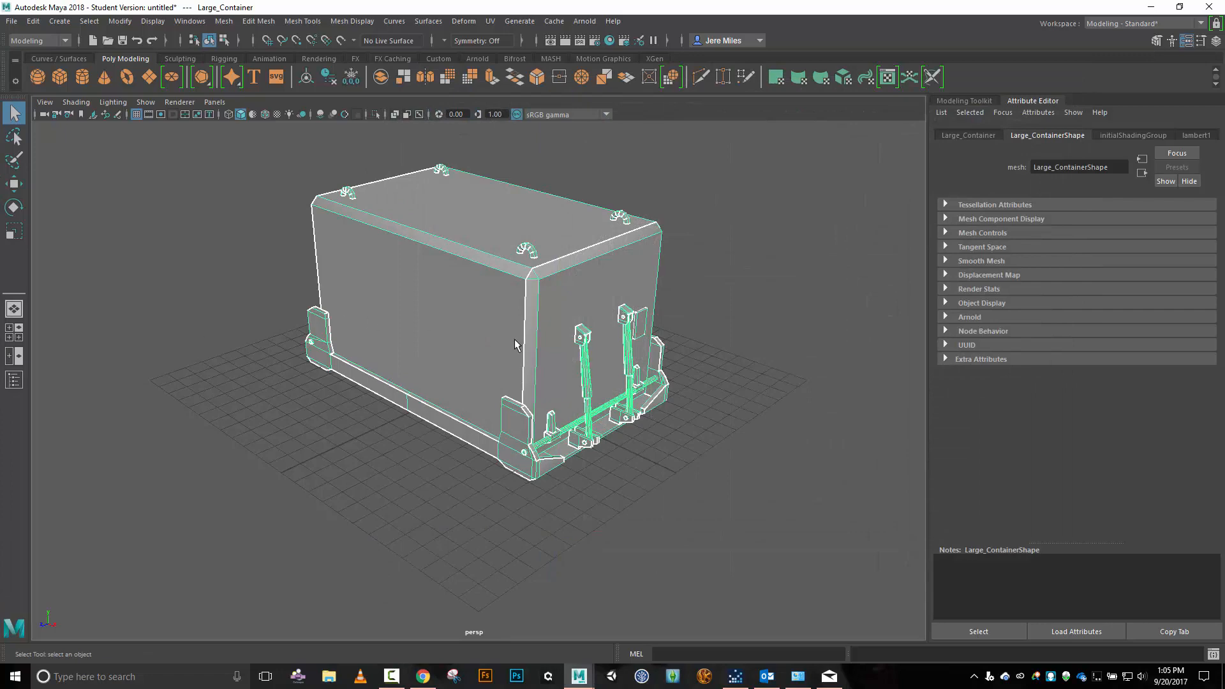
pyautogui.click(492, 21)
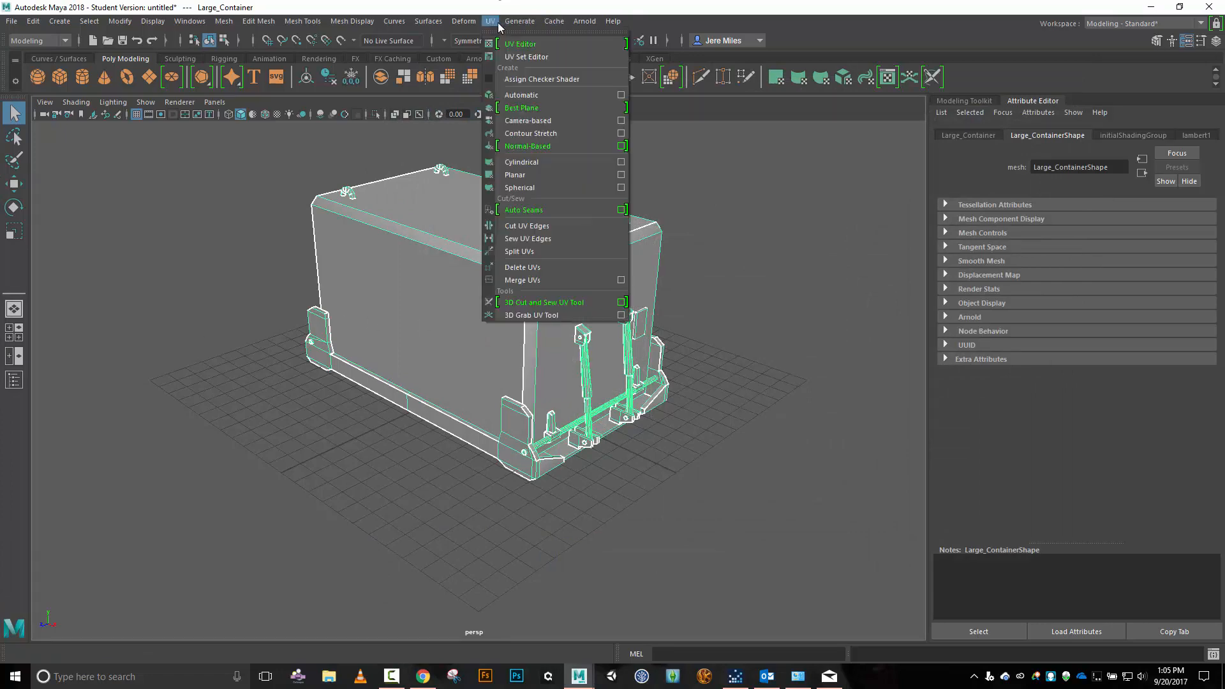
pyautogui.click(503, 40)
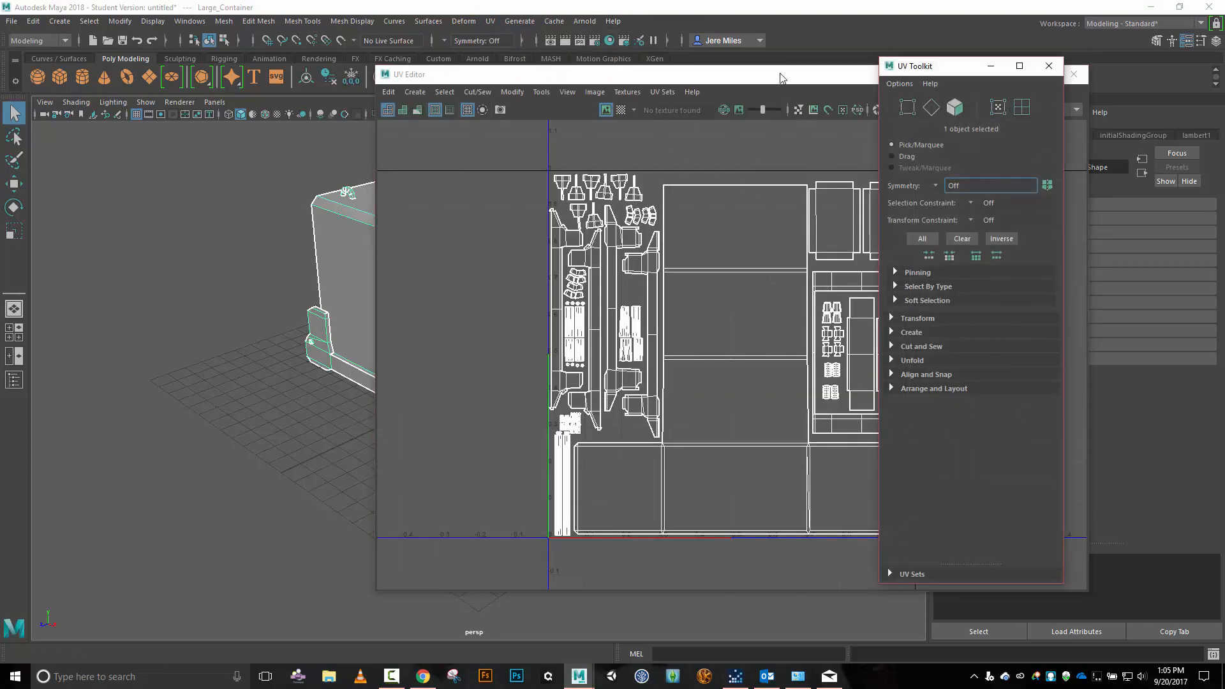
pyautogui.moveTo(786, 75); pyautogui.dragTo(549, 67)
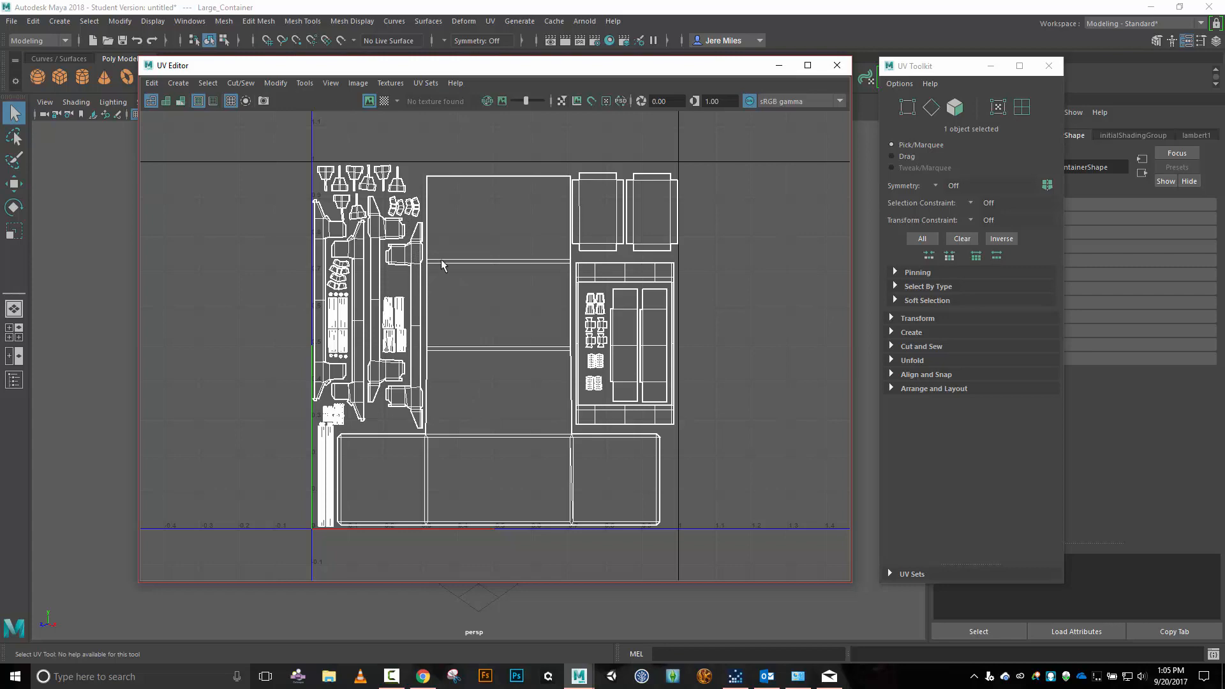
pyautogui.click(837, 65)
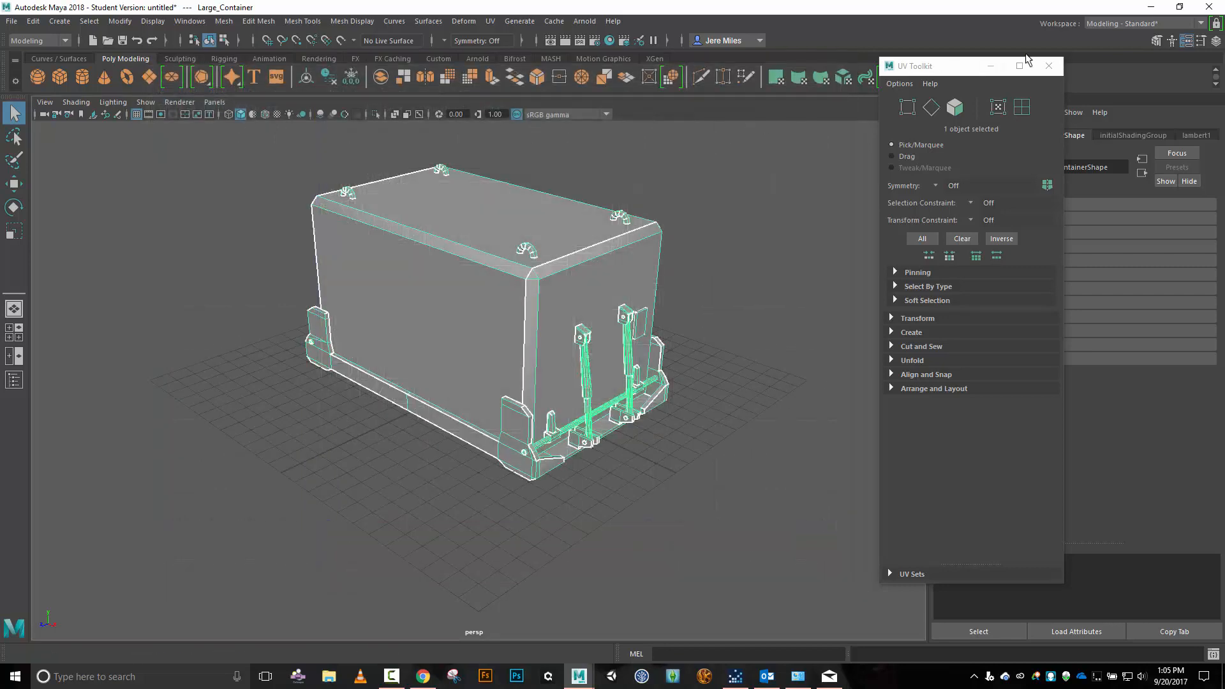
pyautogui.click(1048, 66)
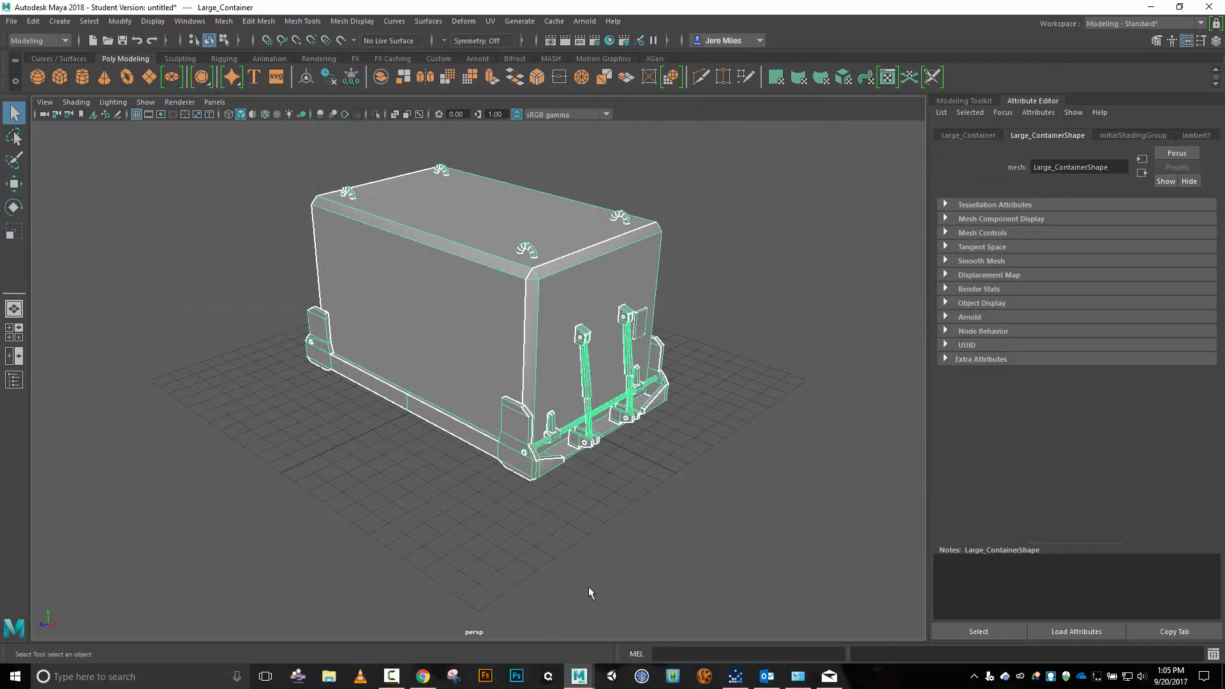
# Switch to File Explorer, create a folder named Large Container Material Set on the Desktop and open it.
pyautogui.click(337, 684)
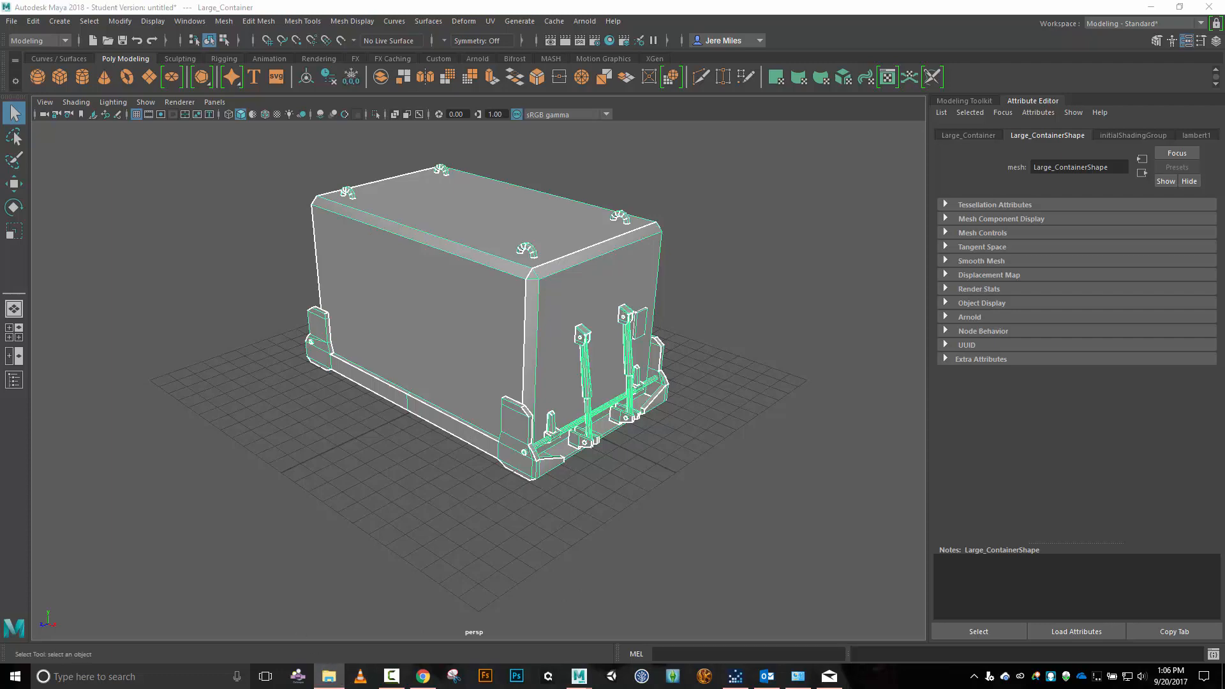
pyautogui.moveTo(0, 192); pyautogui.dragTo(667, 123)
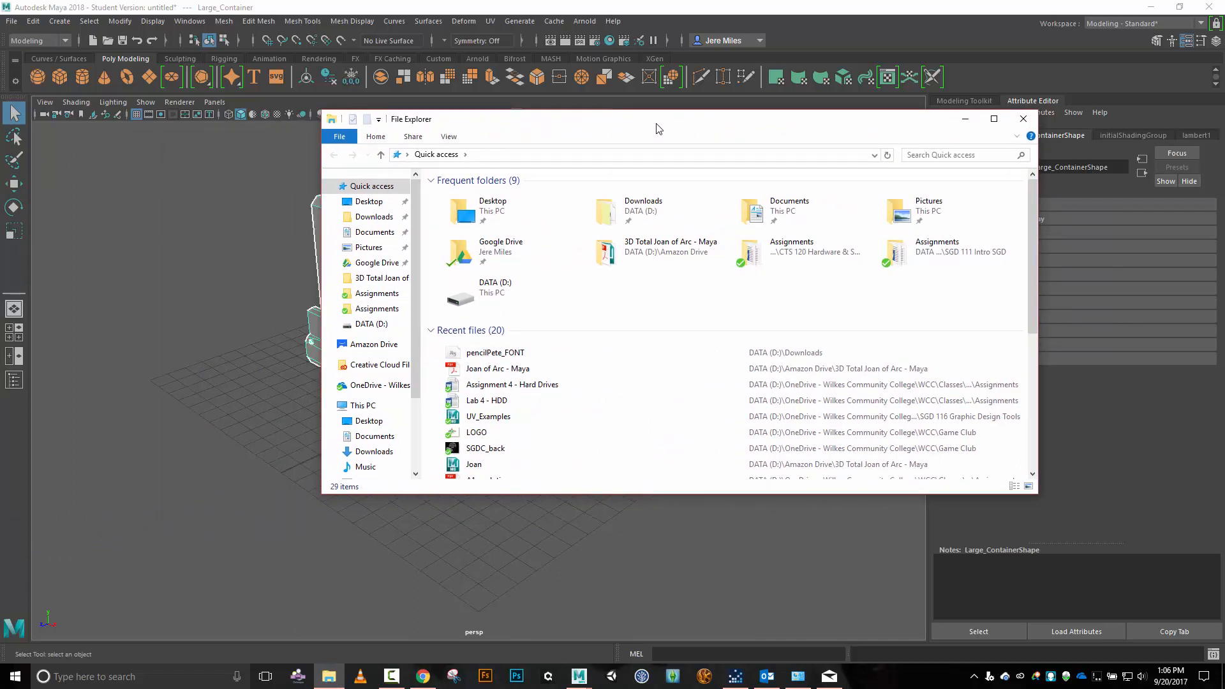
pyautogui.click(486, 208)
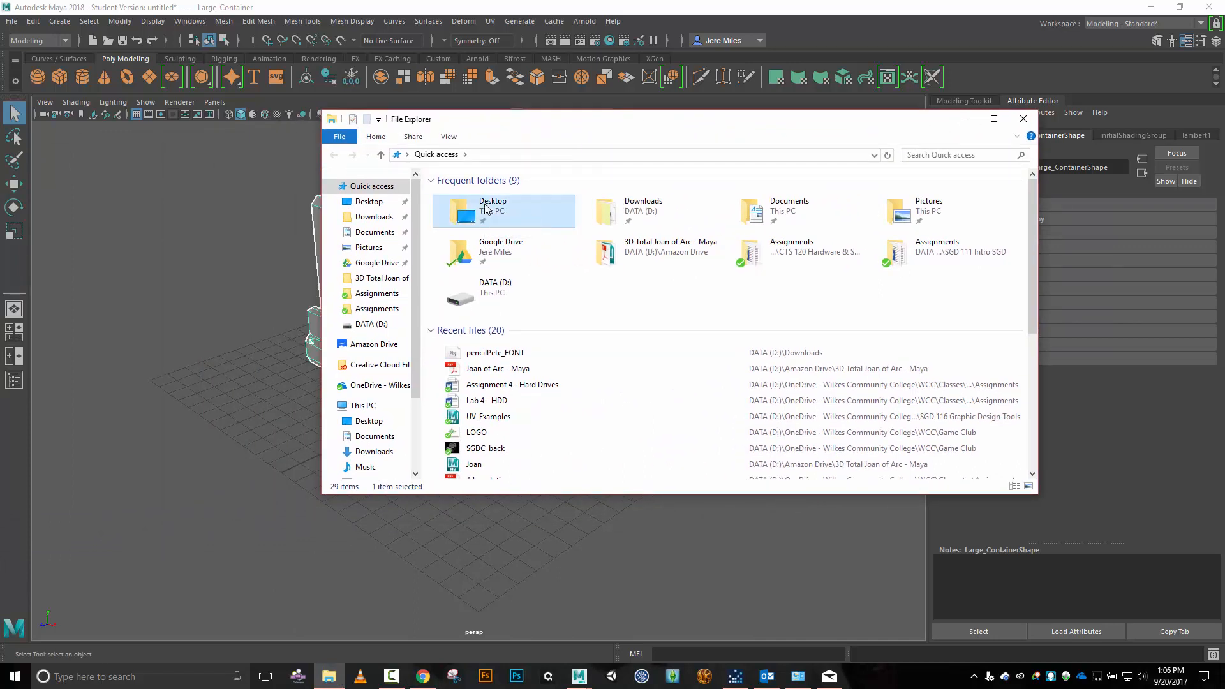
pyautogui.doubleClick(486, 208)
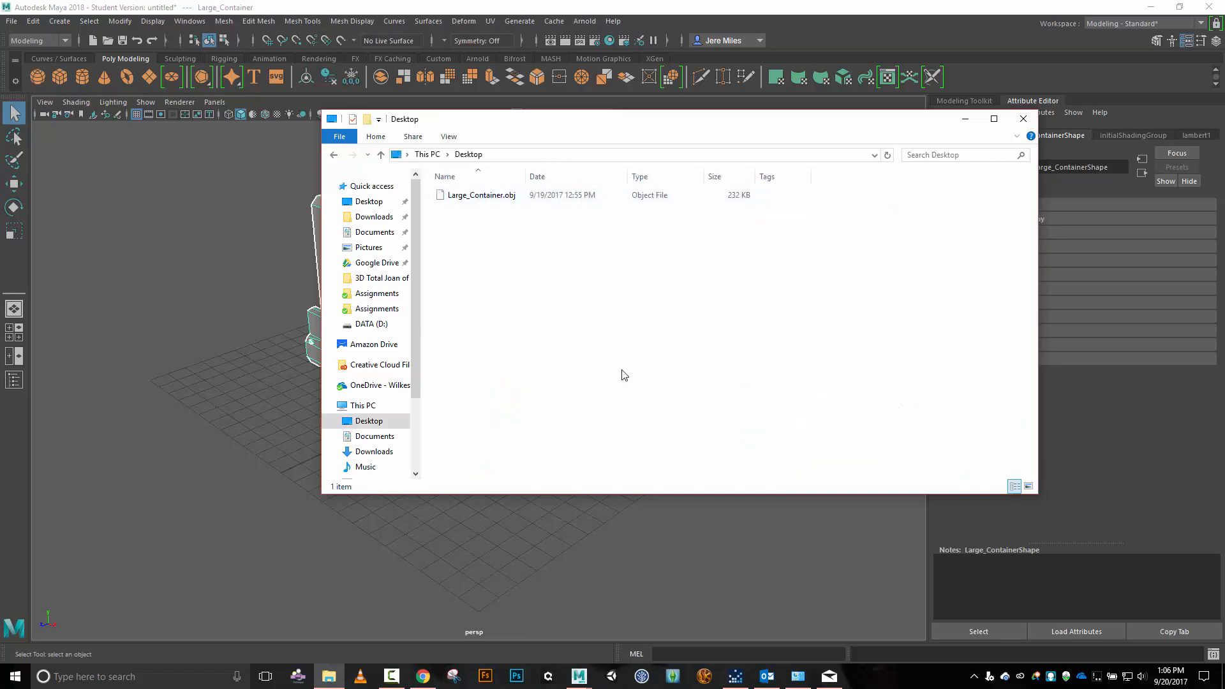
pyautogui.hotkey('ctrl', 'shift', 'n')
pyautogui.write('Larg')
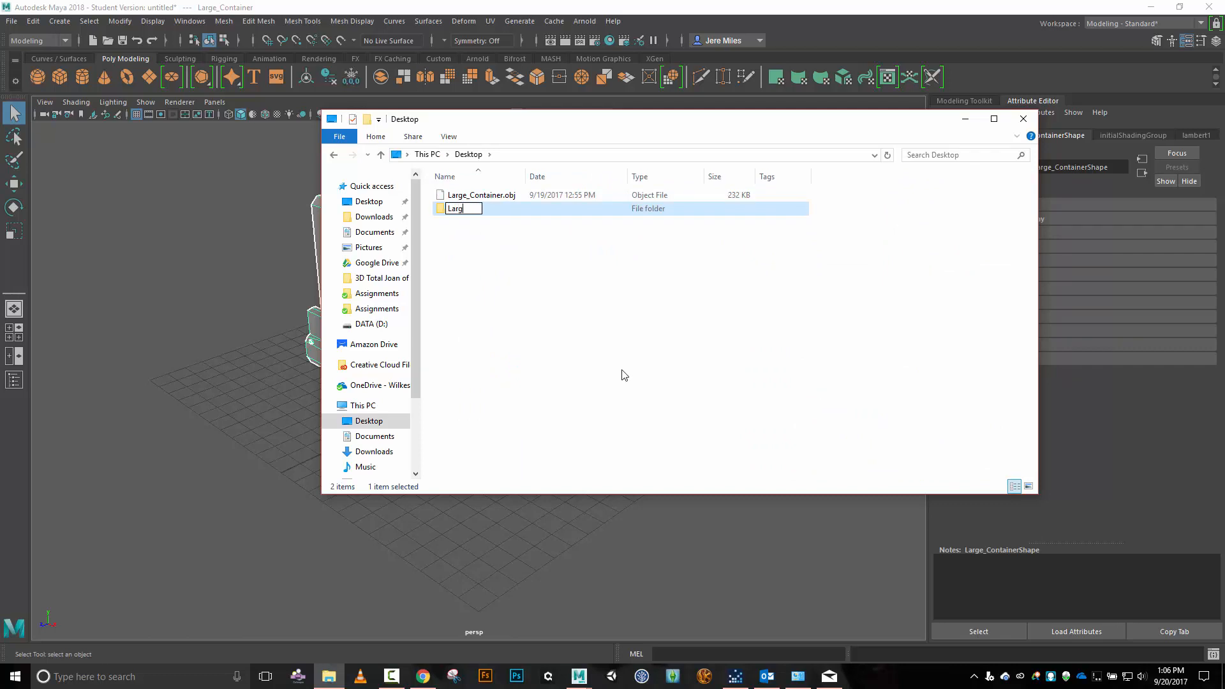
pyautogui.write('e Container Material Set')
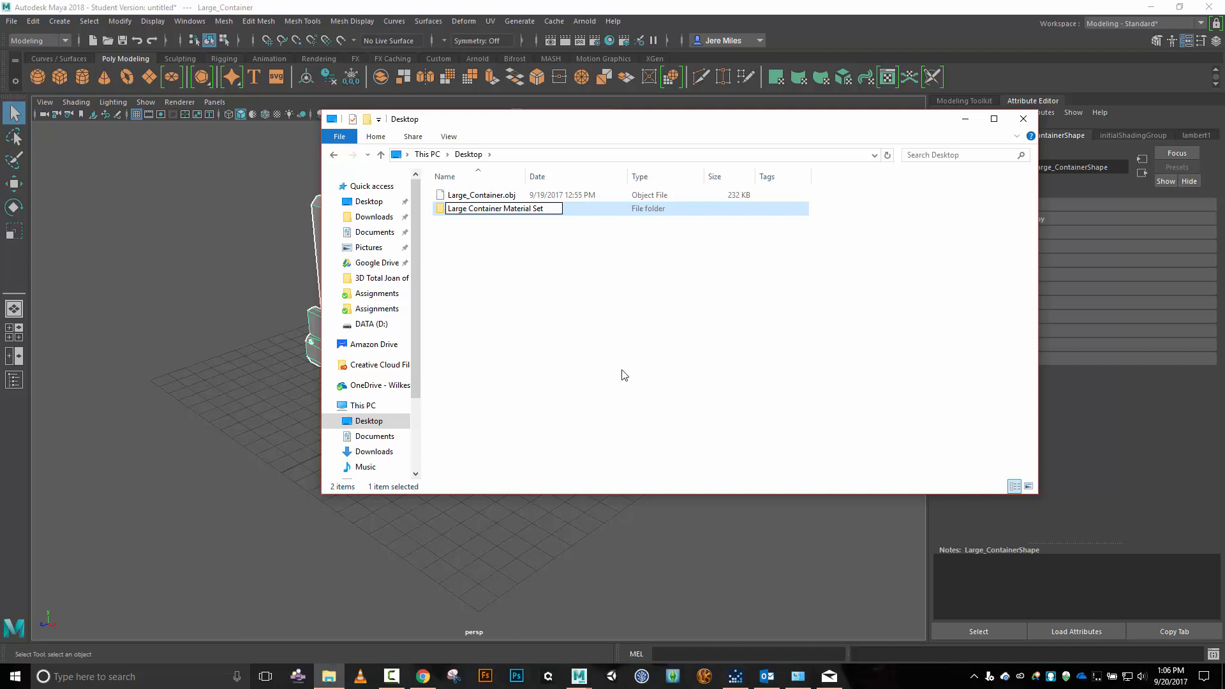
pyautogui.press('Return')
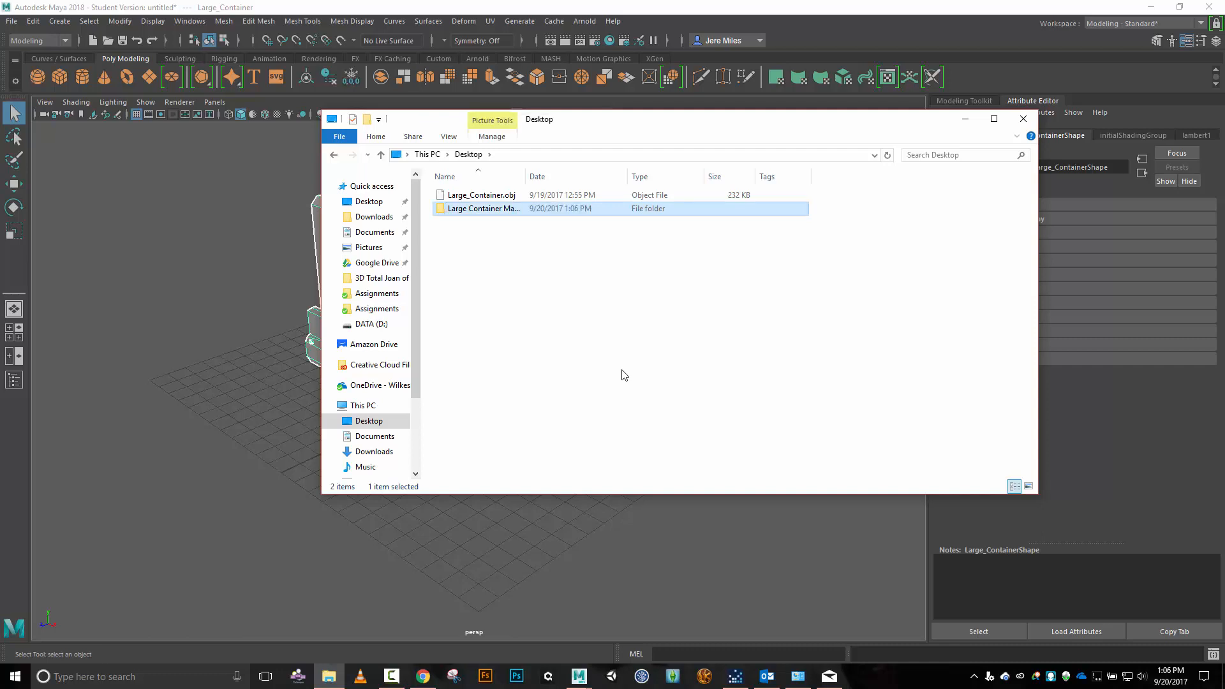
pyautogui.press('Return')
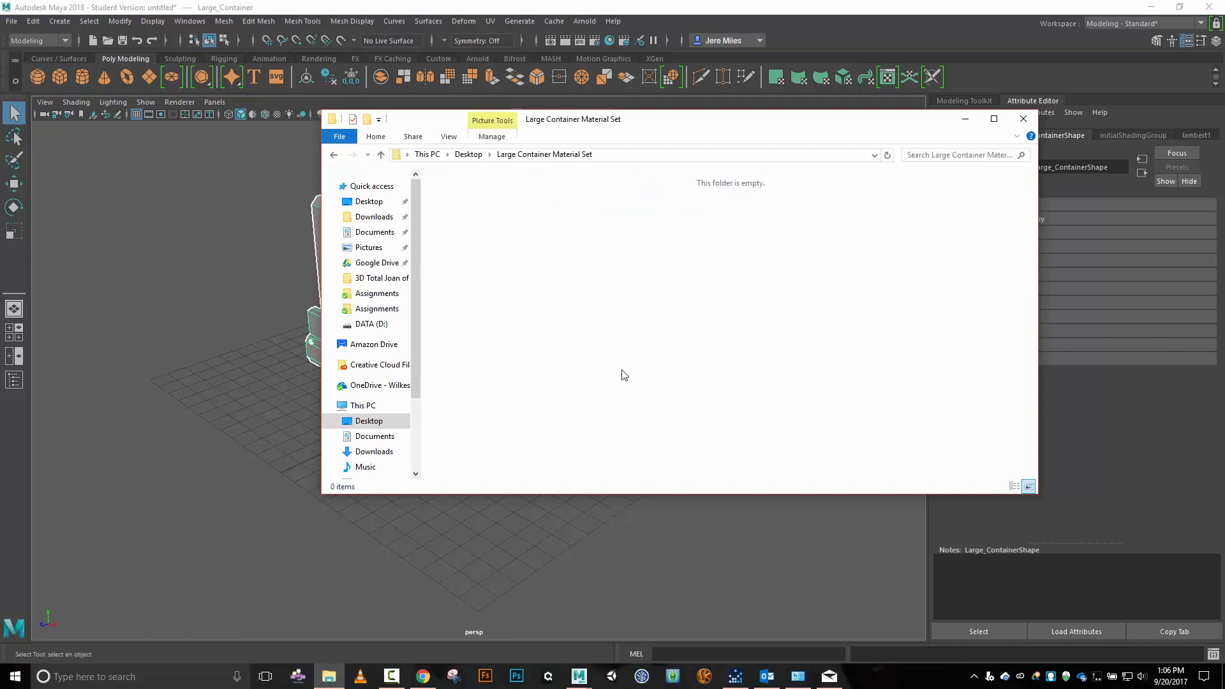
# Create a DDO subfolder inside the Large Container Material Set folder and move the file window out of the way.
pyautogui.hotkey('ctrl', 'shift', 'n')
pyautogui.write('DDO')
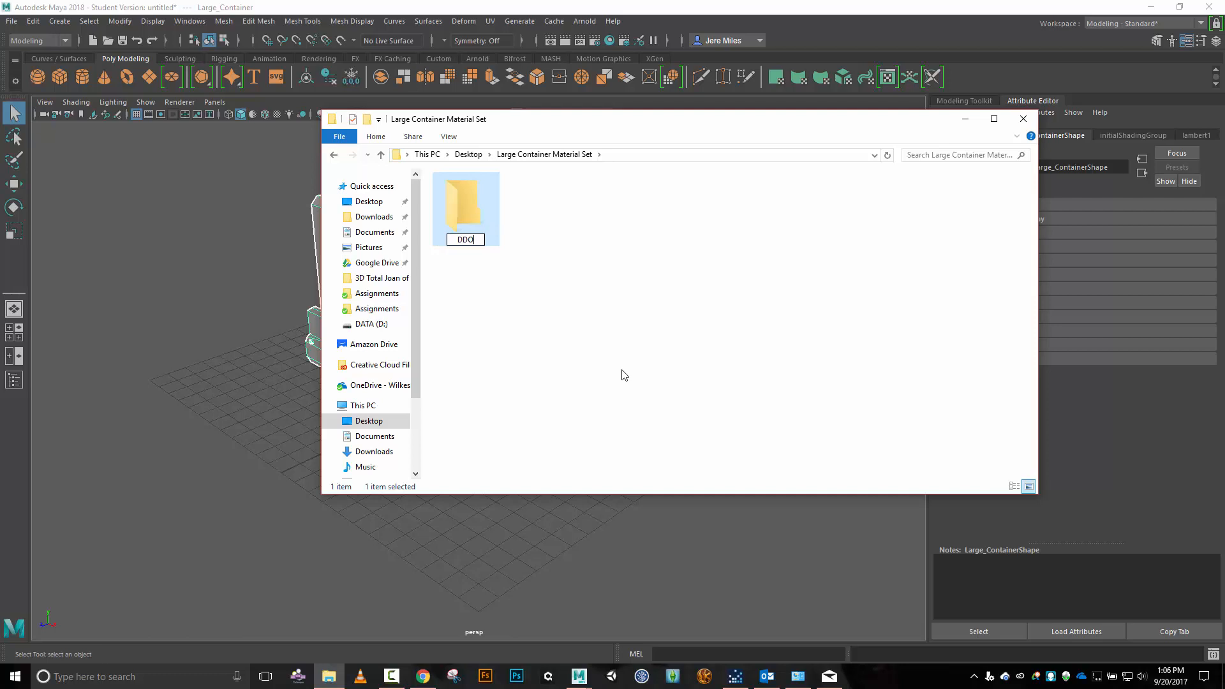
pyautogui.press('Return')
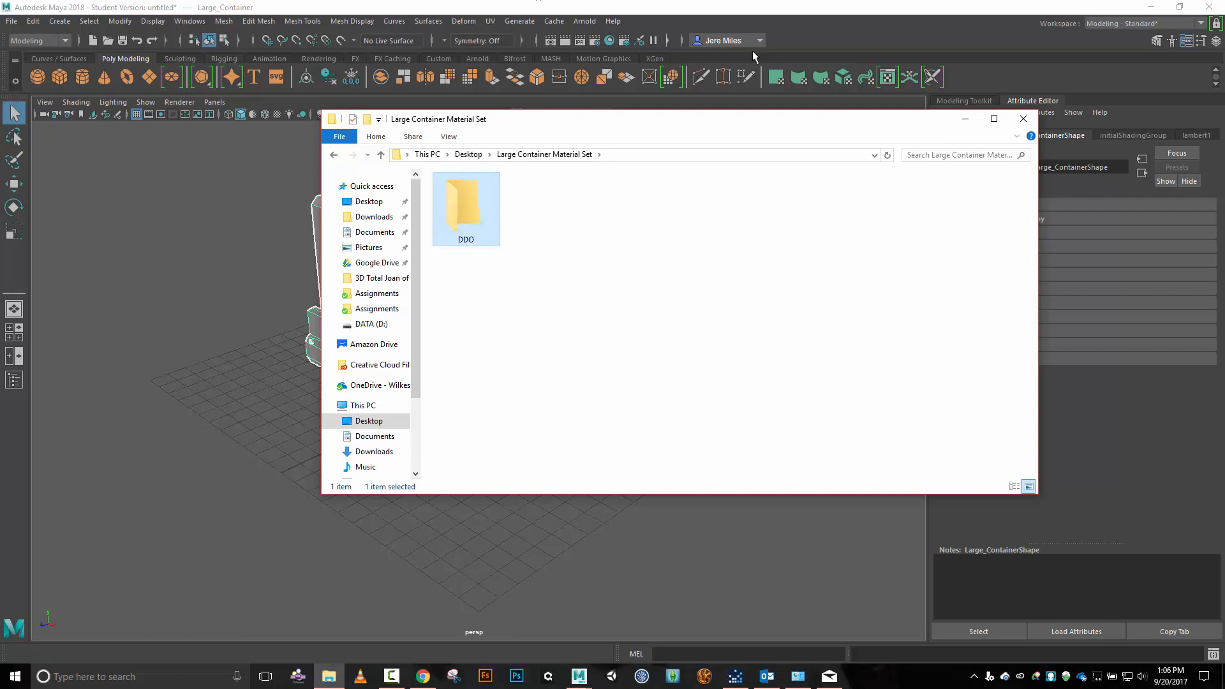
pyautogui.moveTo(843, 120); pyautogui.dragTo(0, 124)
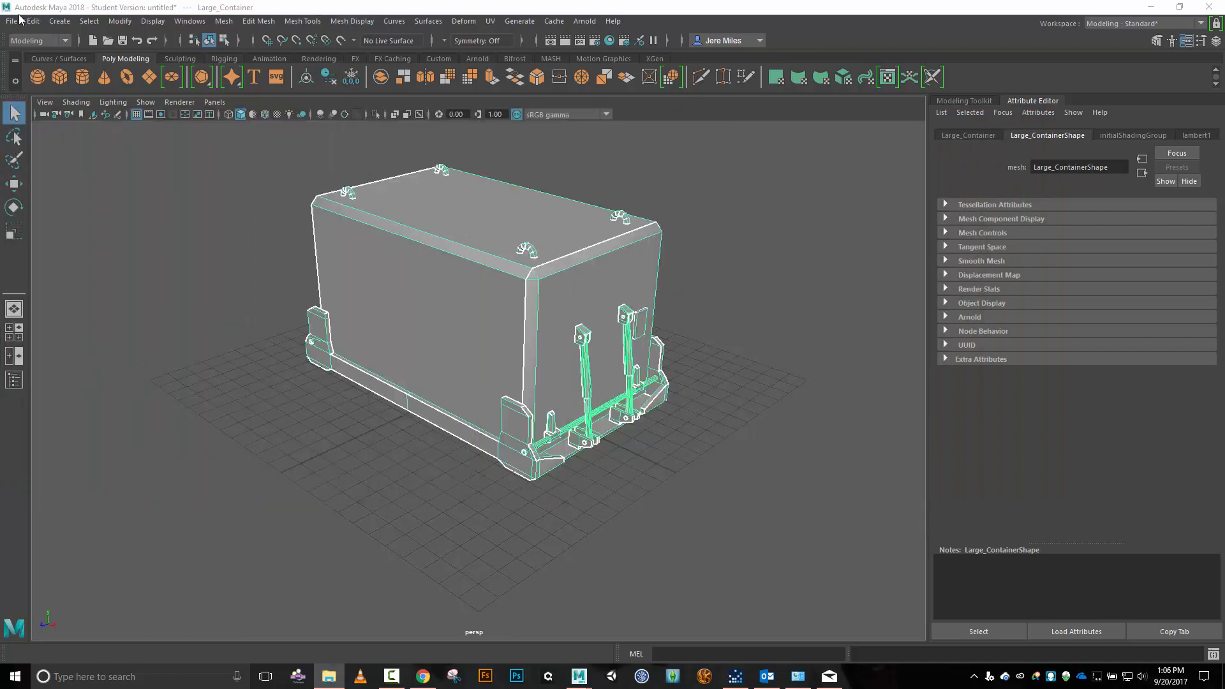
# Export only the container mesh as an OBJ named Large Container into the Desktop's Large Container Material Set folder.
pyautogui.click(780, 167)
pyautogui.click(525, 262)
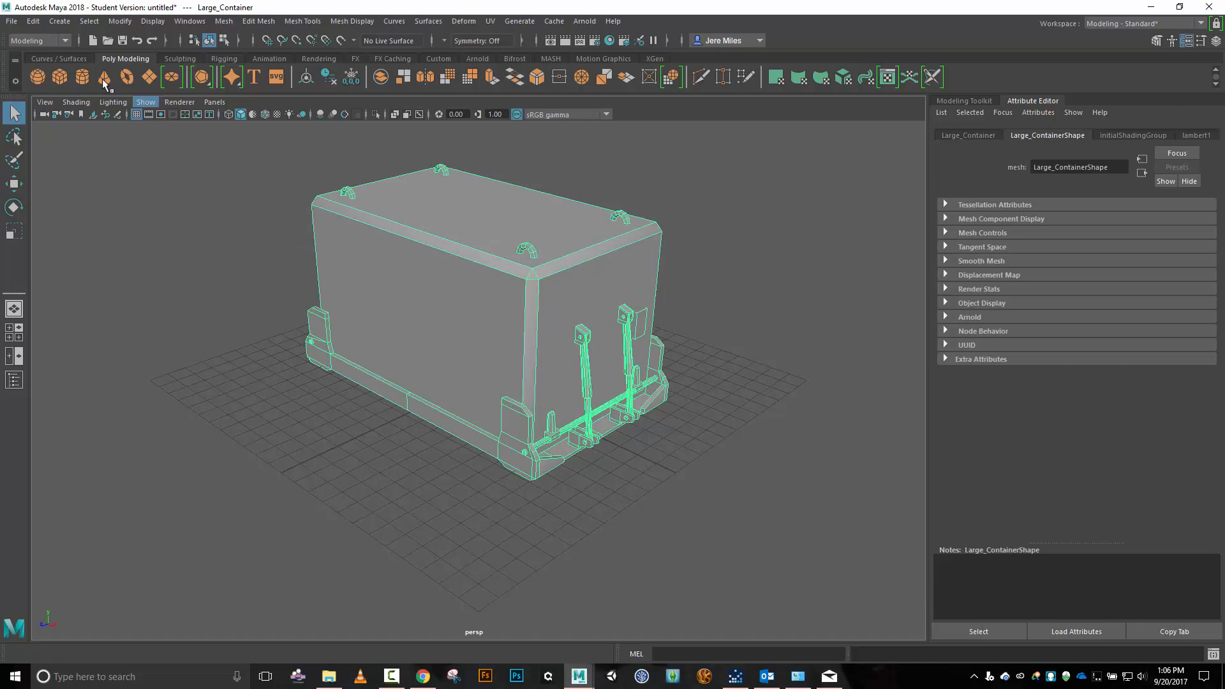
pyautogui.click(11, 21)
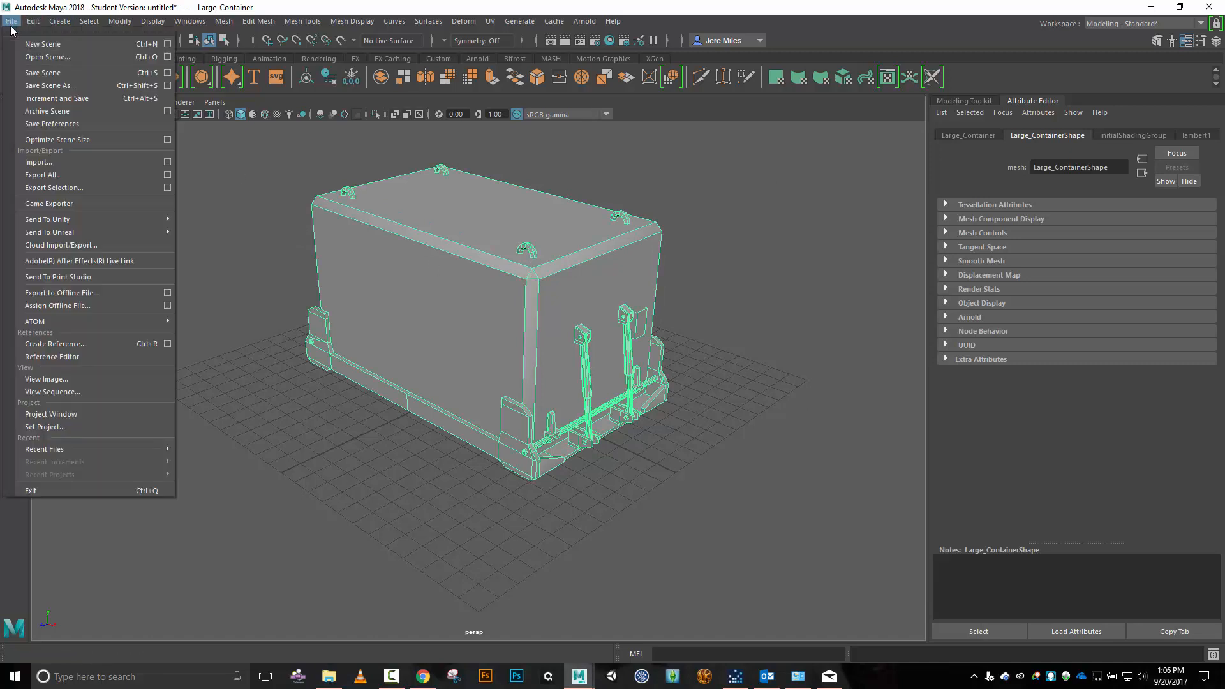
pyautogui.click(53, 187)
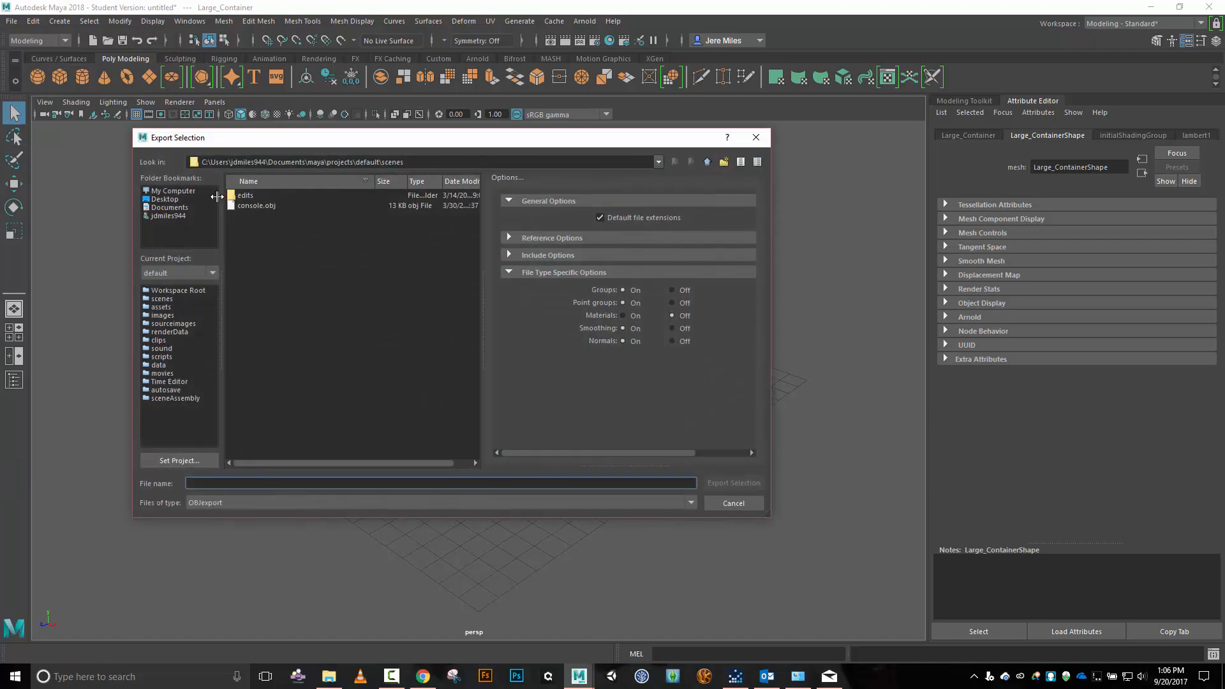
pyautogui.click(165, 199)
pyautogui.click(272, 207)
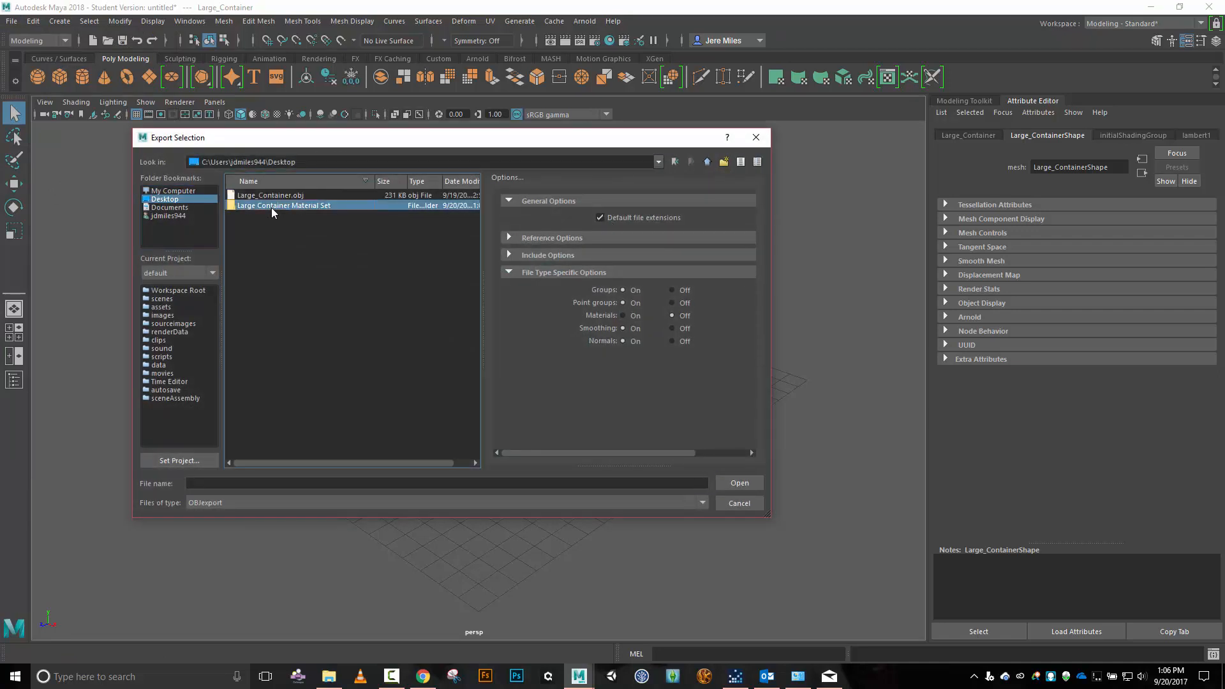
pyautogui.doubleClick(272, 210)
pyautogui.click(342, 503)
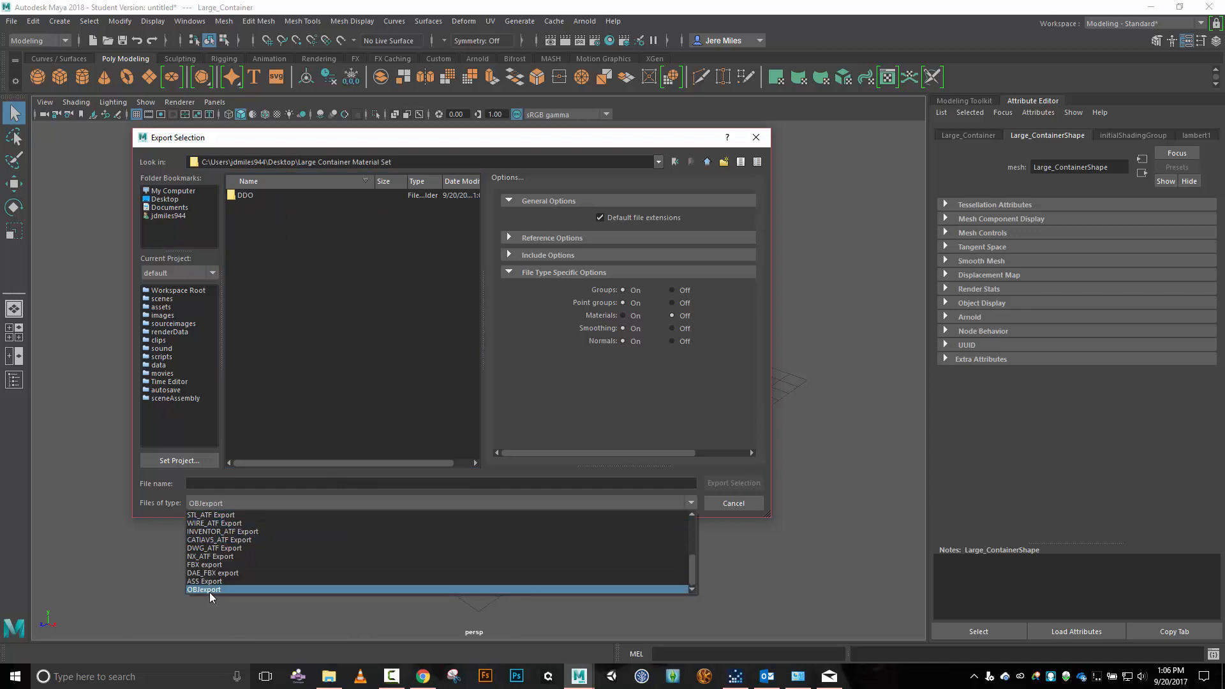
pyautogui.click(304, 486)
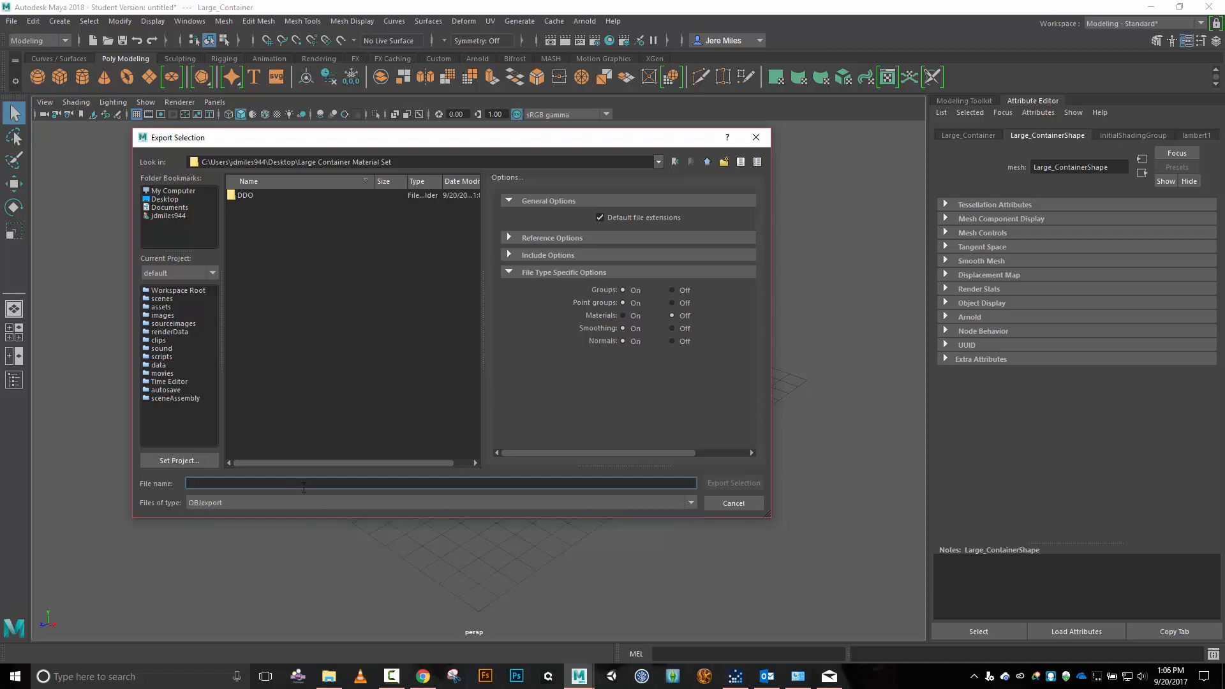
pyautogui.write('Large')
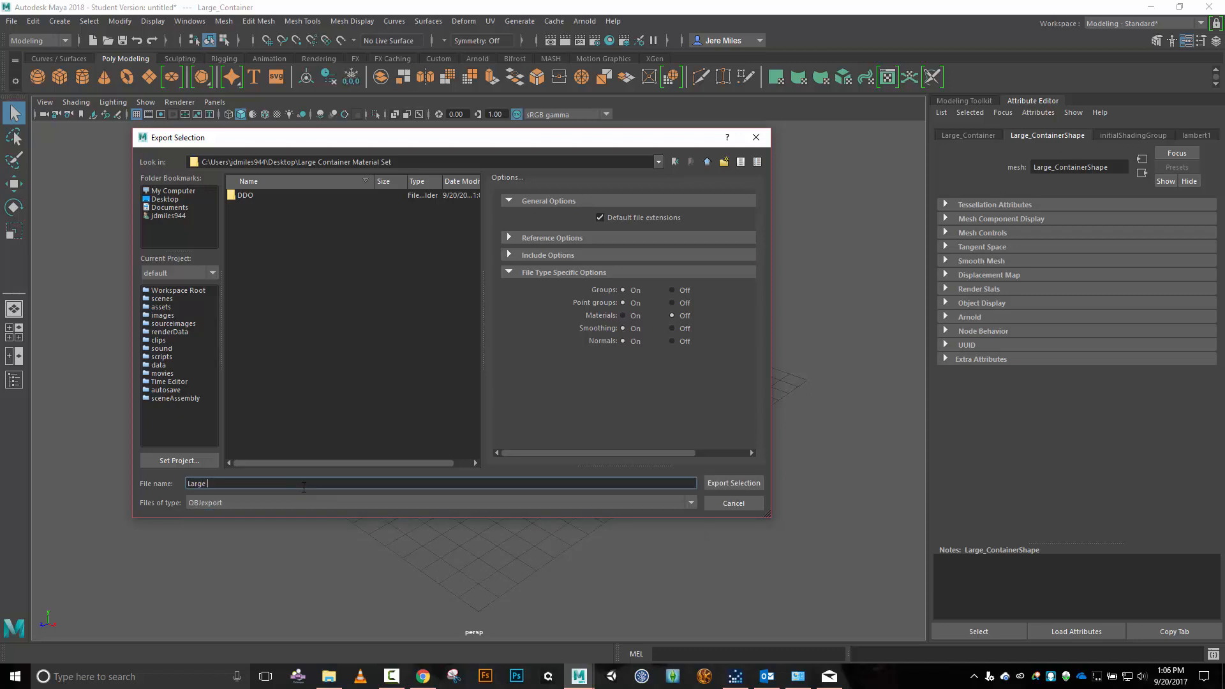
pyautogui.write(' Container')
pyautogui.click(734, 483)
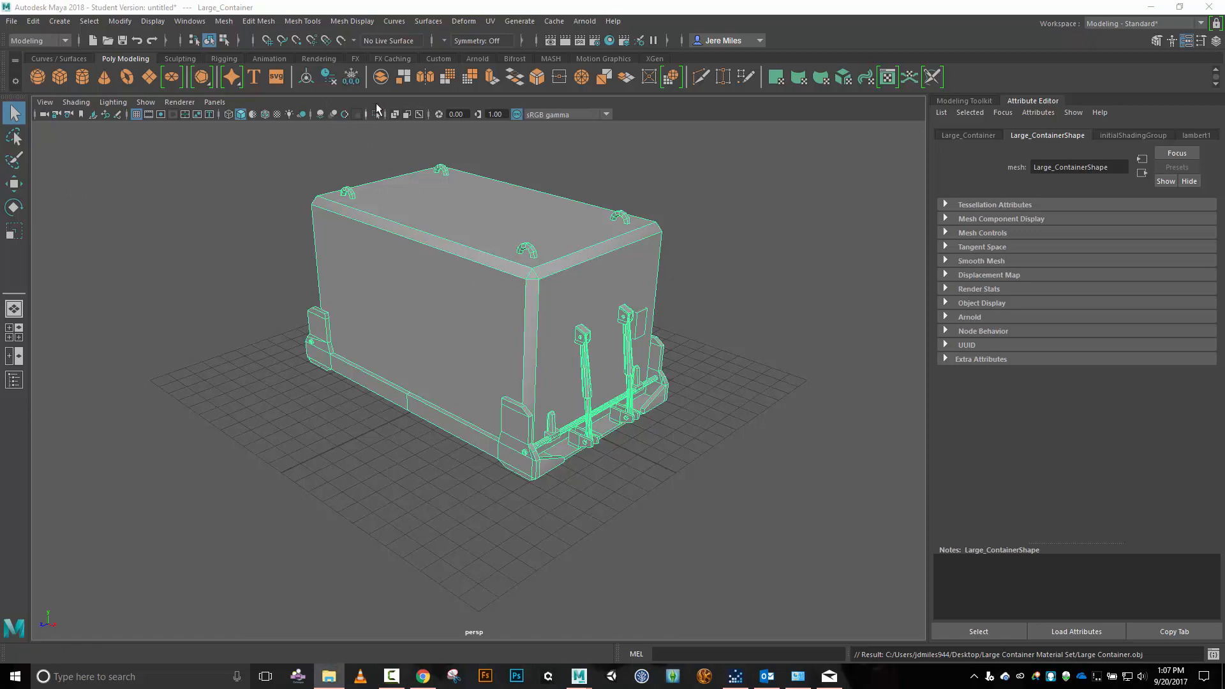
# Open the Outliner and dock it beside the viewport.
pyautogui.click(189, 21)
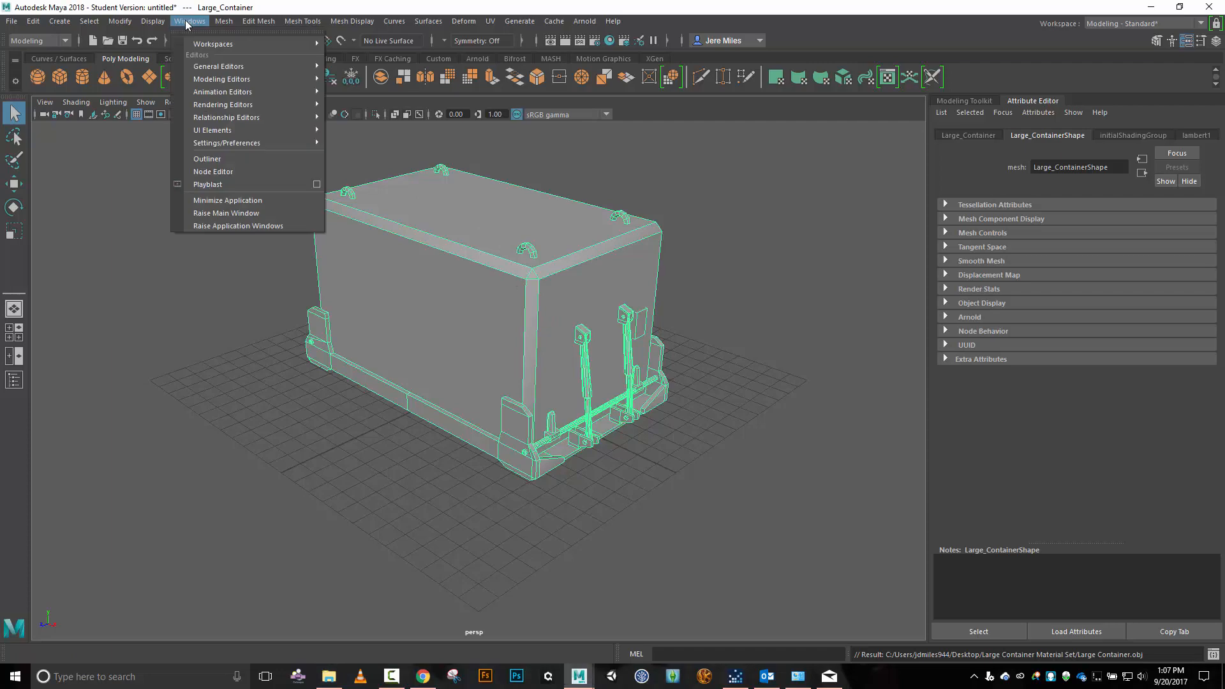
pyautogui.click(220, 159)
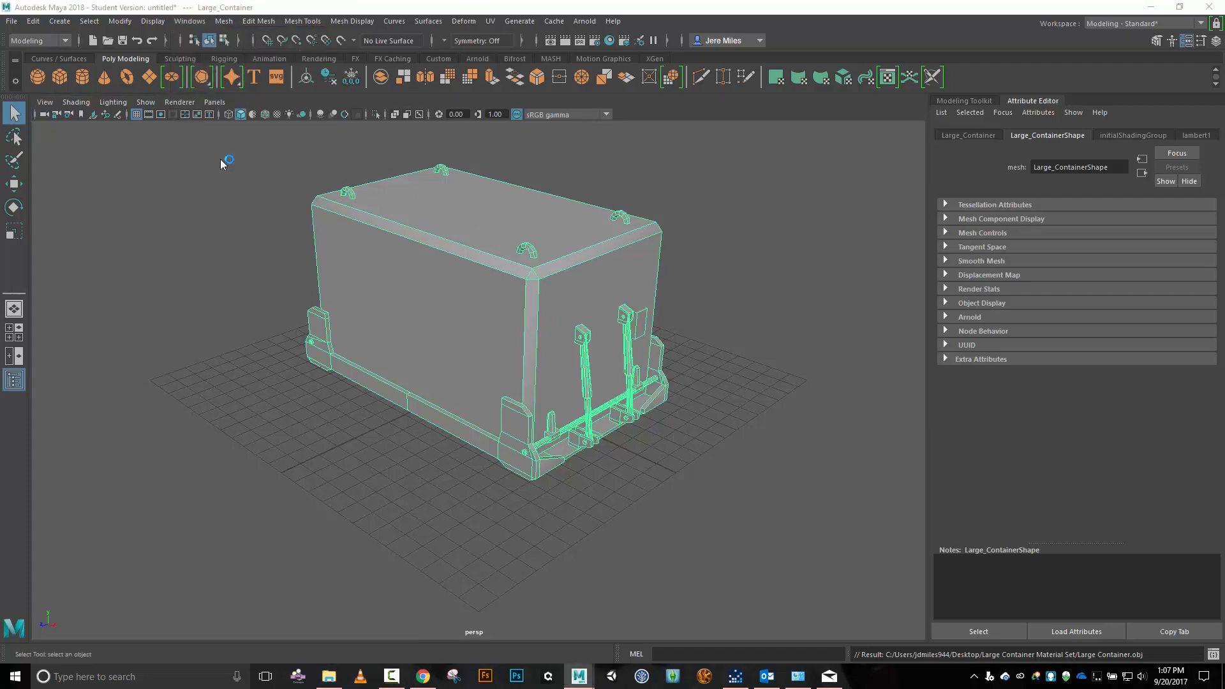
pyautogui.moveTo(281, 200); pyautogui.dragTo(2, 142)
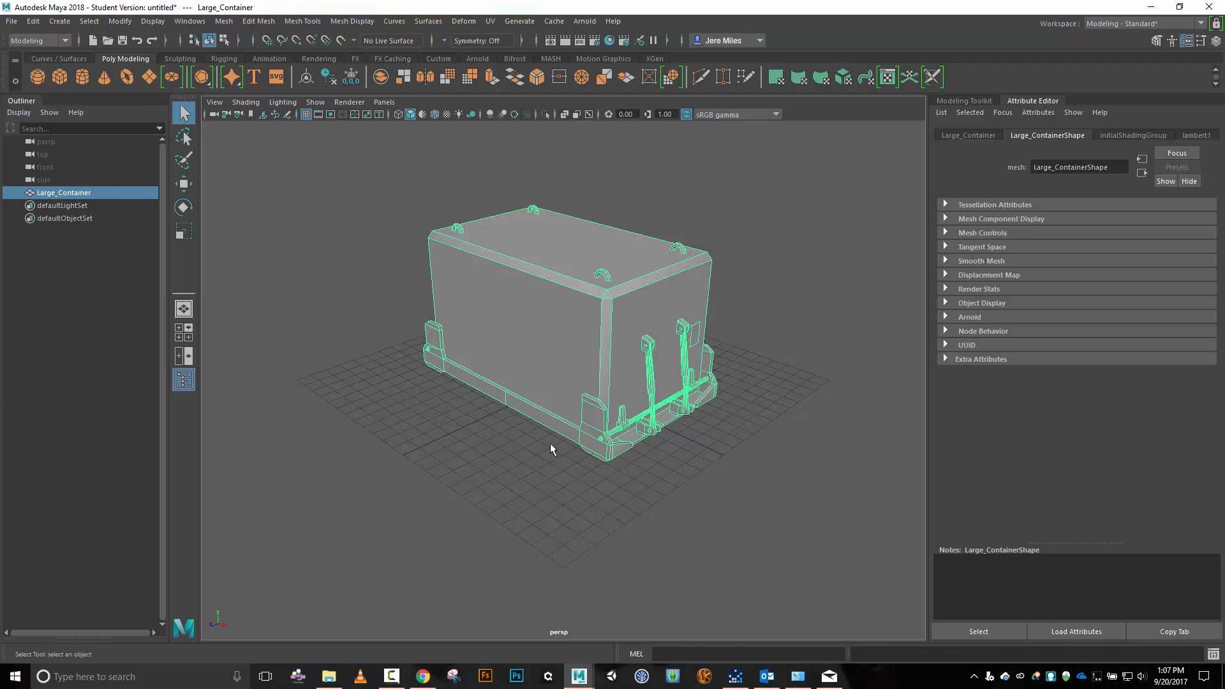
# Duplicate the Large_Container mesh and rename the copy Color_Map.
pyautogui.press('w')
pyautogui.keyDown('alt'); pyautogui.moveTo(602, 484); pyautogui.dragTo(646, 391); pyautogui.keyUp('alt')
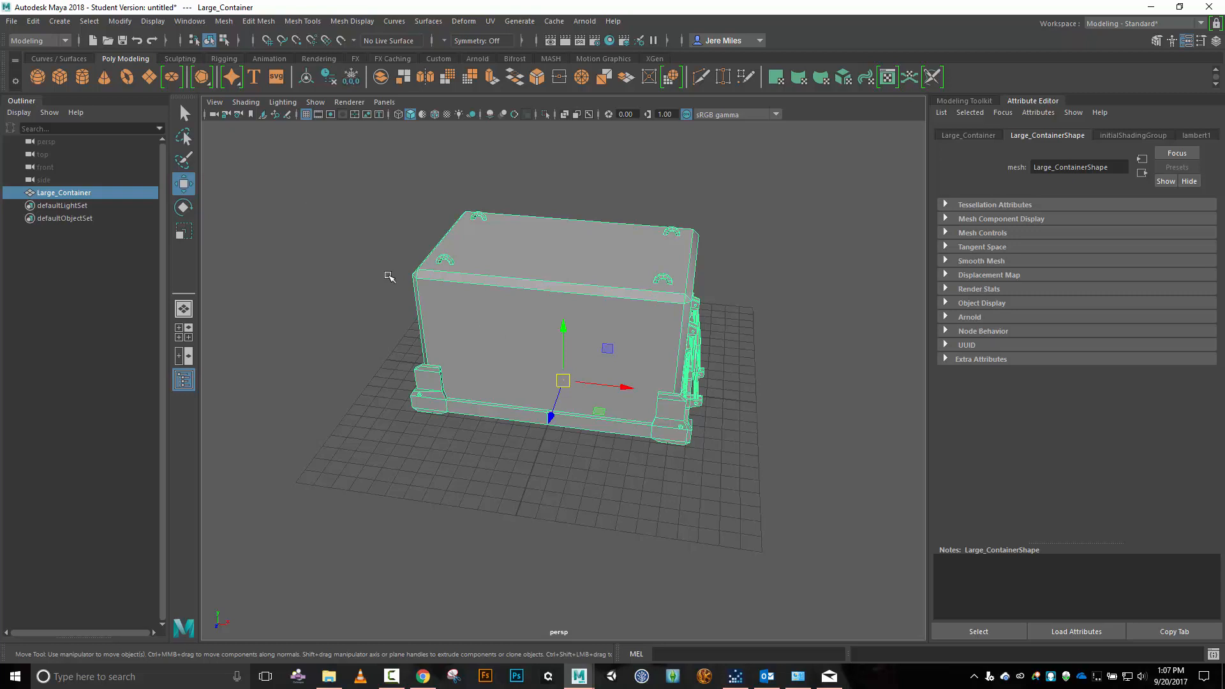
pyautogui.click(25, 23)
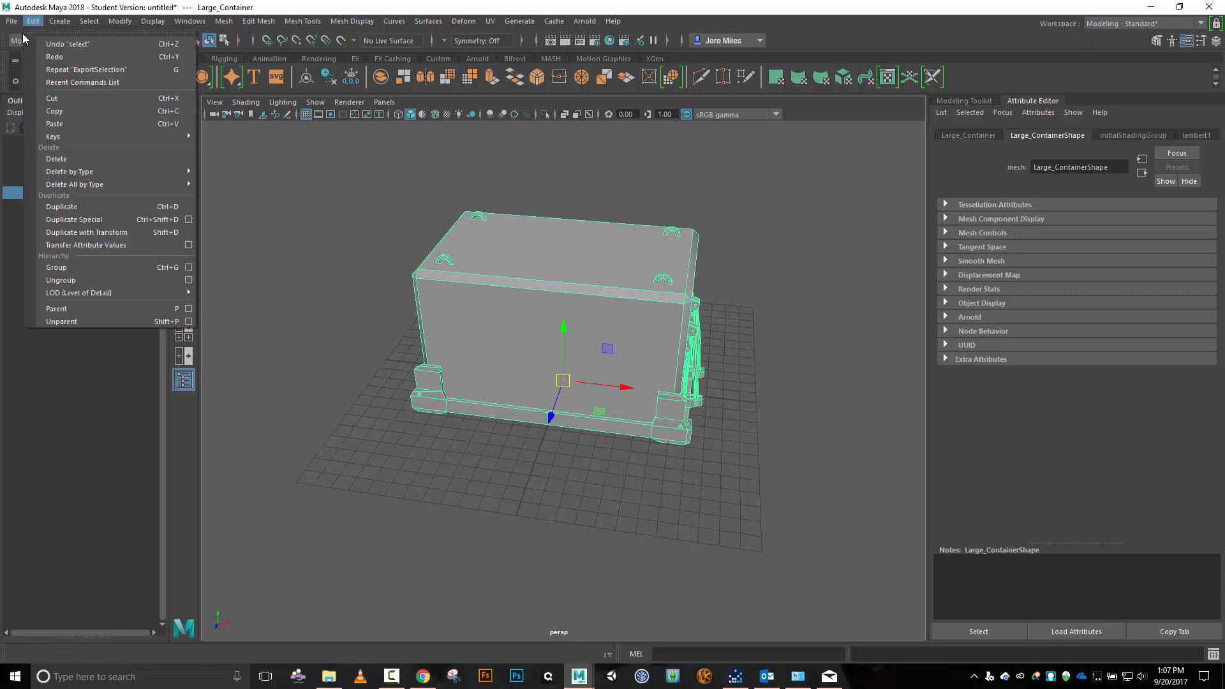
pyautogui.click(86, 205)
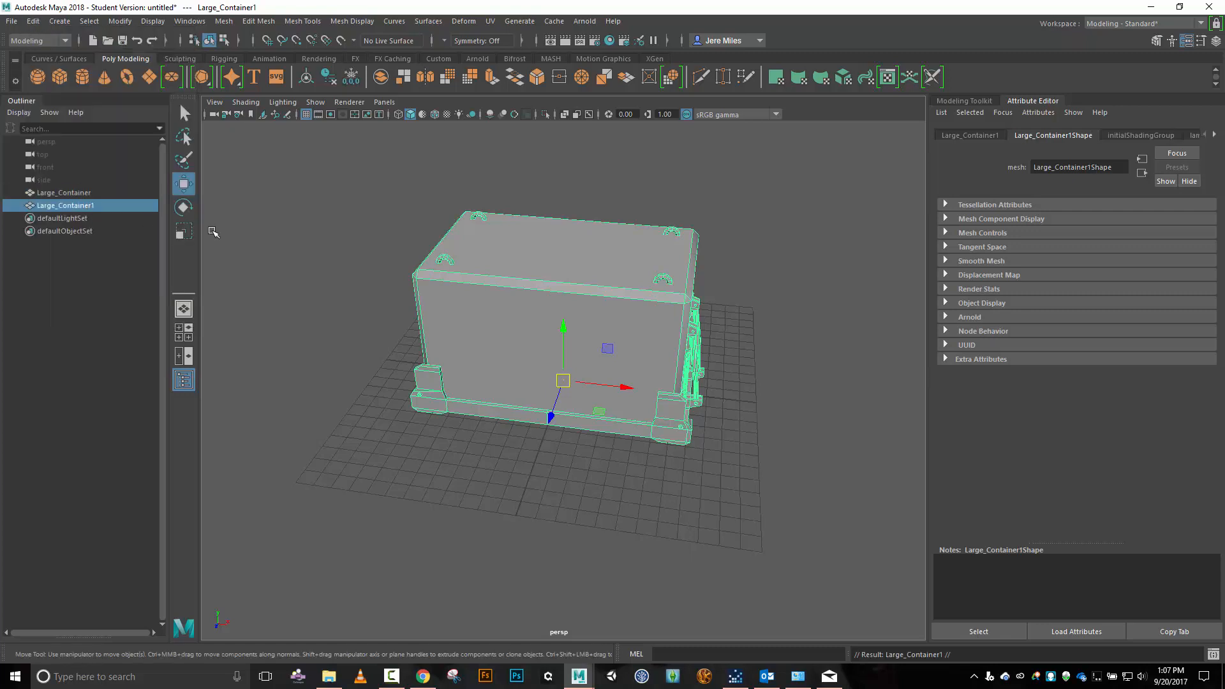
pyautogui.doubleClick(82, 208)
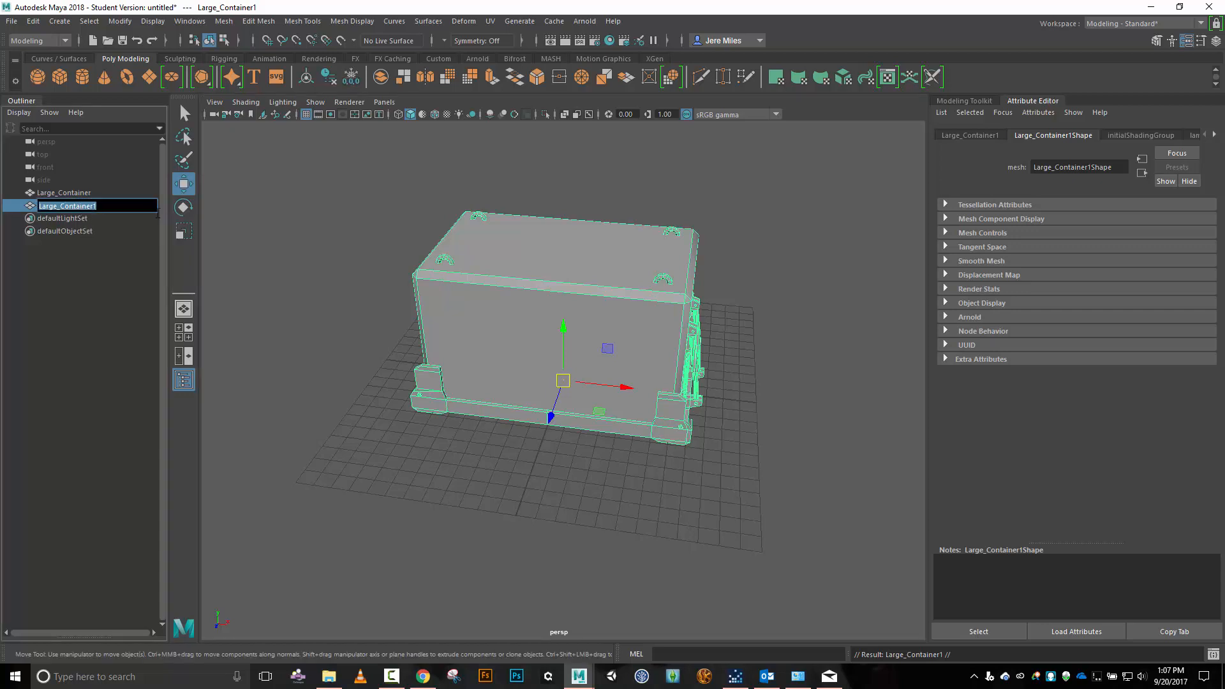
pyautogui.write('Color_Map')
pyautogui.press('Return')
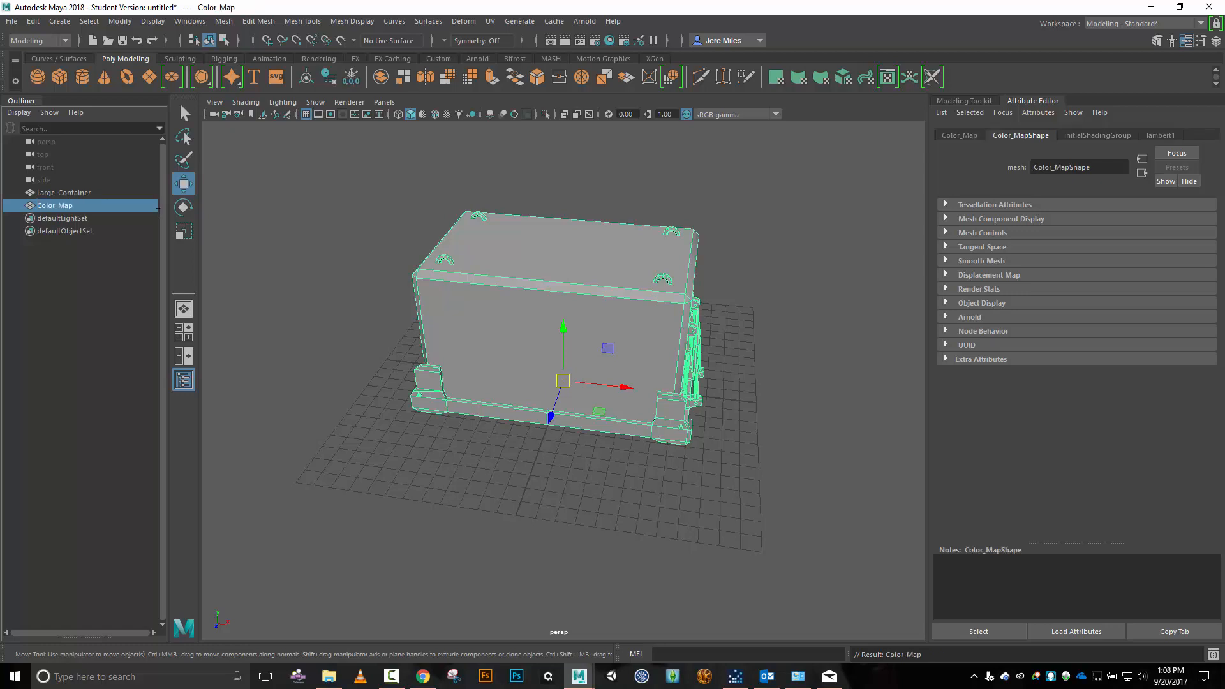
# Hide the original Large_Container mesh, leaving the Color_Map copy shown.
pyautogui.click(72, 193)
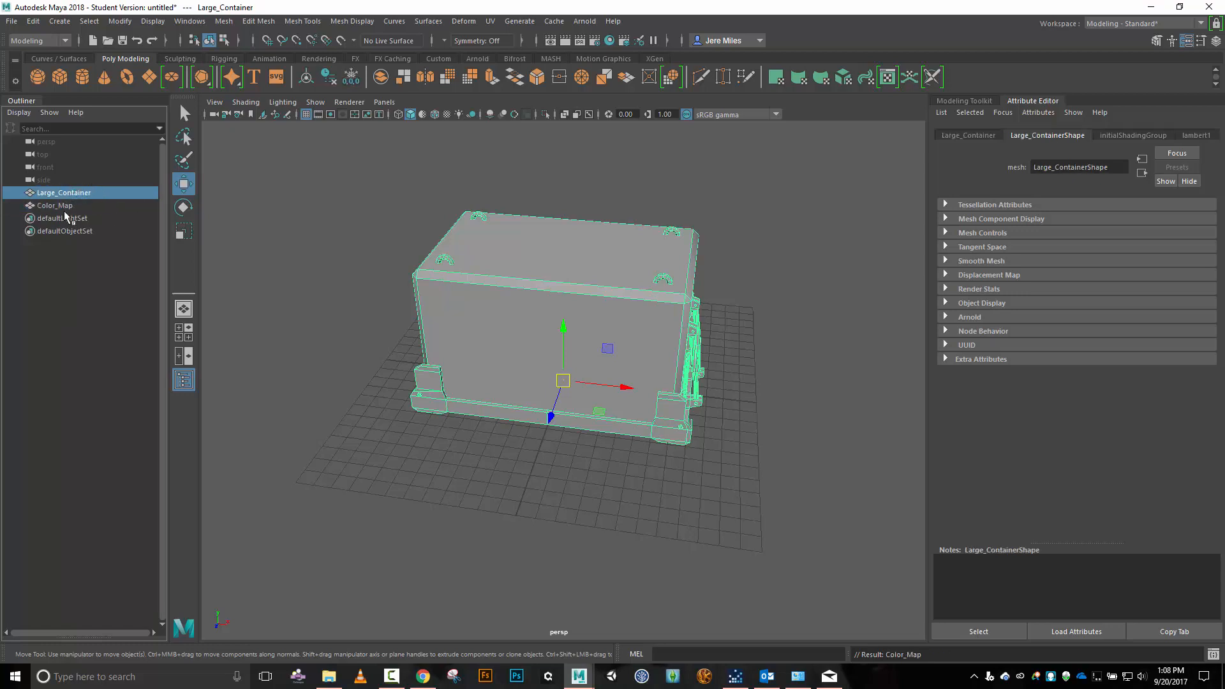
pyautogui.click(69, 205)
pyautogui.click(78, 193)
pyautogui.press('h')
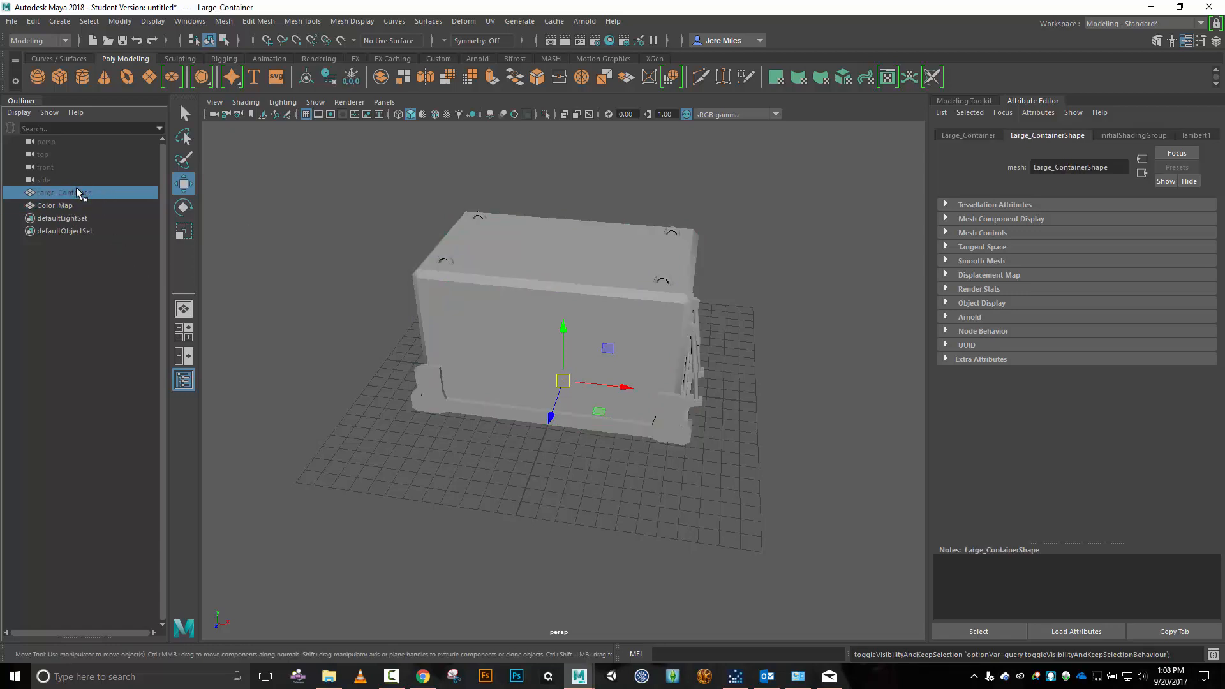
# Select the Color_Map mesh, open its layout in the UV Editor beside the model, and close the UV Toolkit.
pyautogui.click(45, 208)
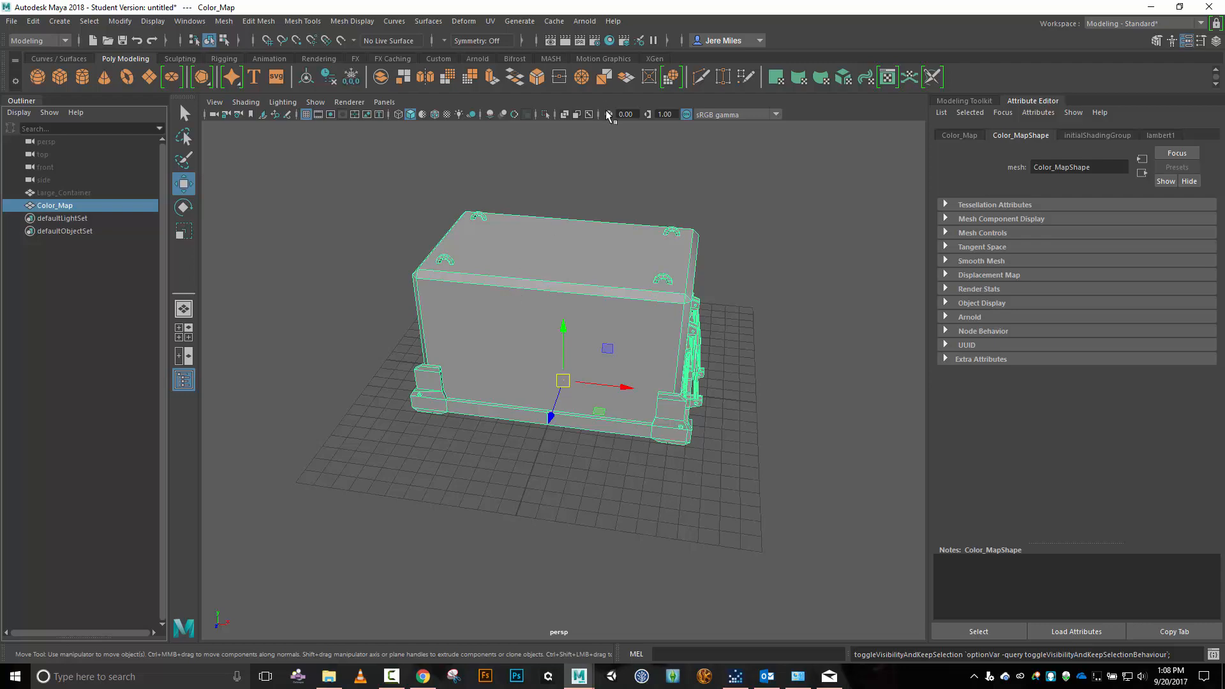
pyautogui.click(488, 23)
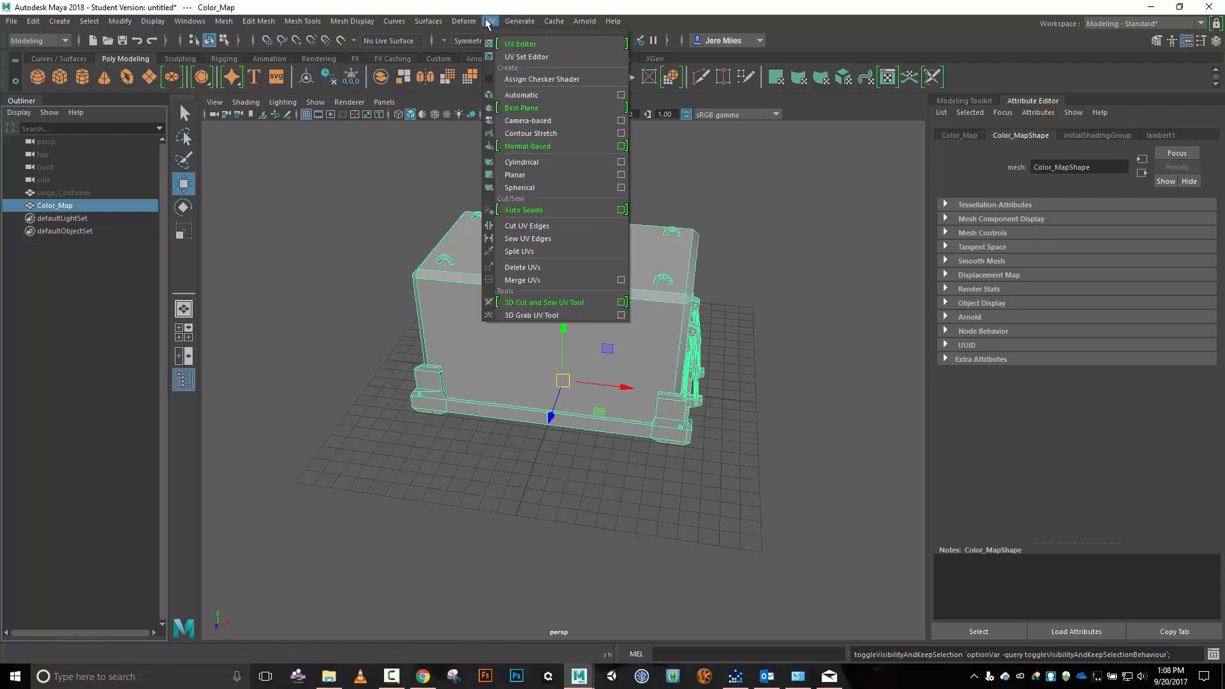
pyautogui.click(502, 44)
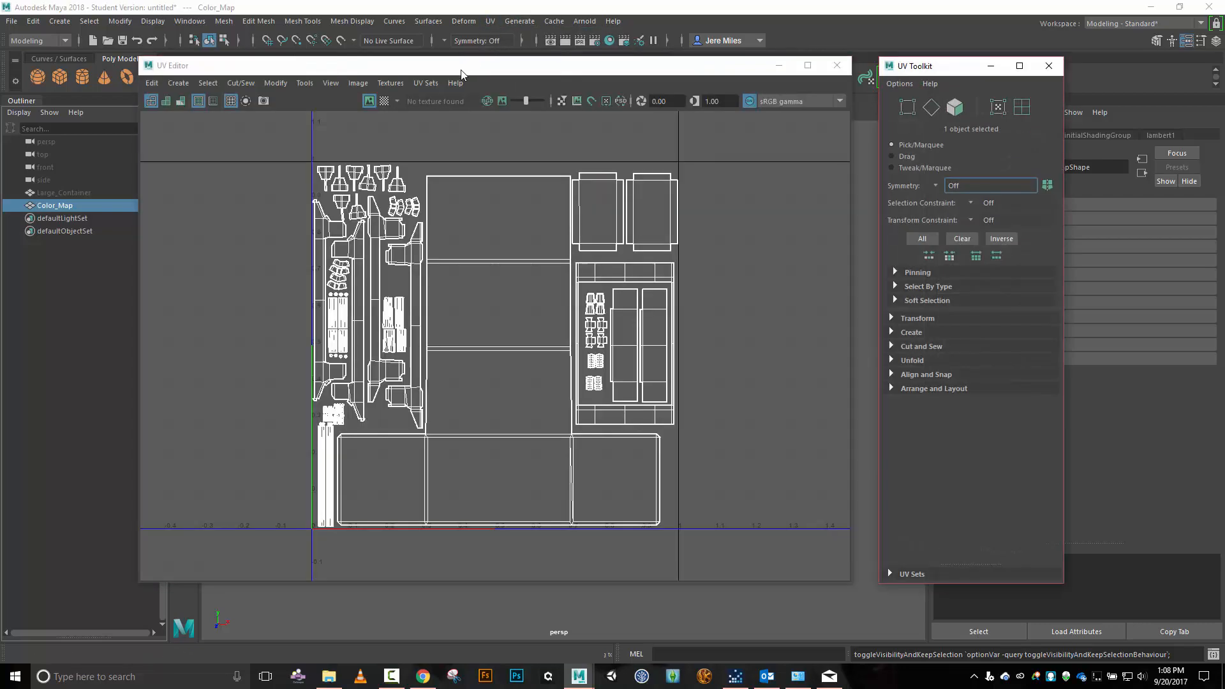
pyautogui.click(1049, 65)
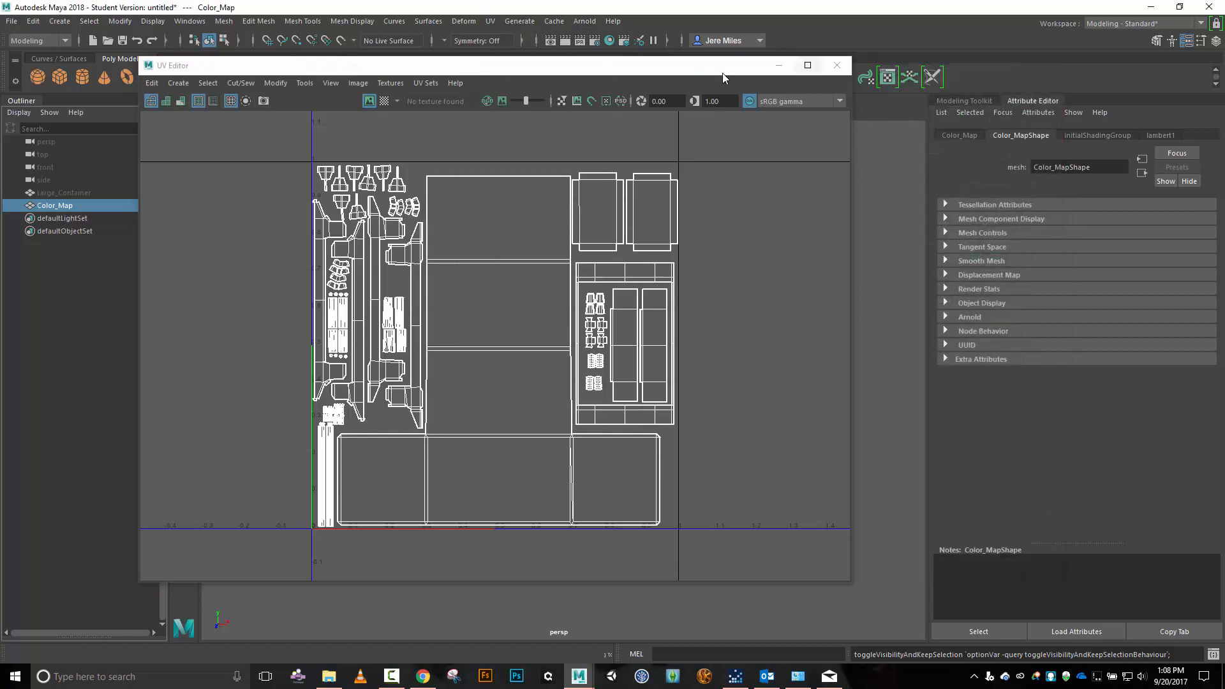
pyautogui.moveTo(631, 67); pyautogui.dragTo(1194, 124)
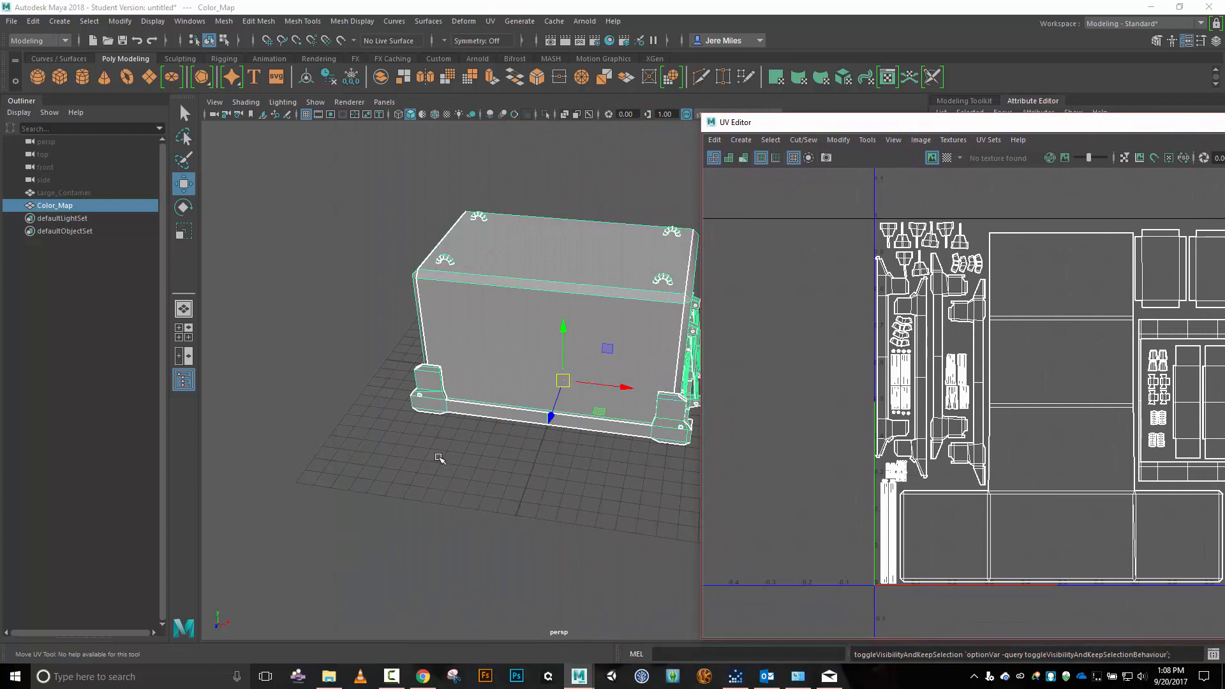
# Switch the workspace to UV Editing.
pyautogui.click(190, 21)
pyautogui.moveTo(231, 48)
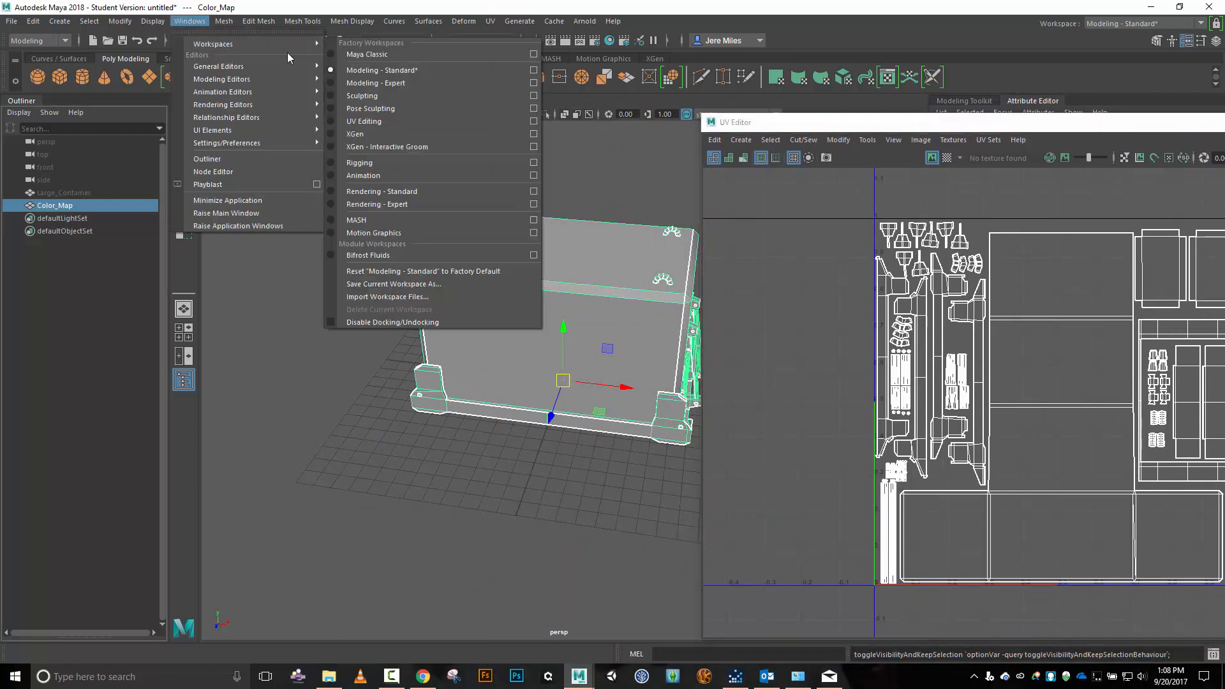
pyautogui.click(400, 124)
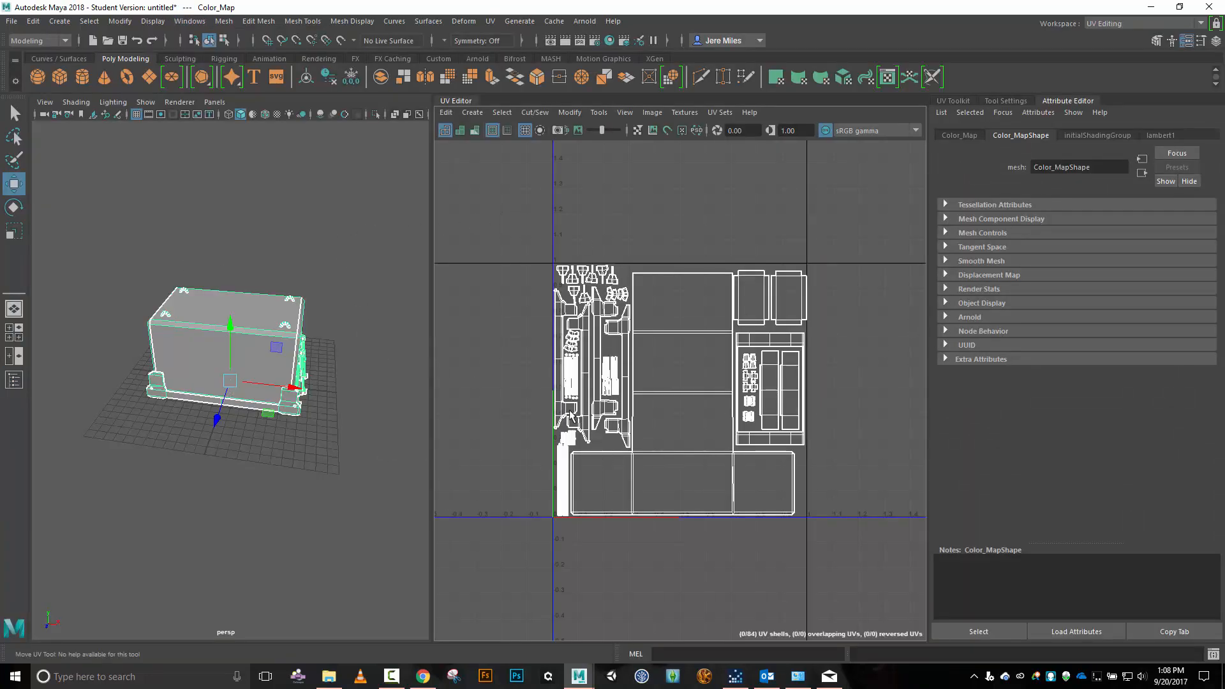
# Select the container body's large UV shell and assign a new Lambert material to it.
pyautogui.scroll(2, 566, 416)
pyautogui.moveTo(504, 321); pyautogui.dragTo(446, 297, button='right')
pyautogui.click(730, 280)
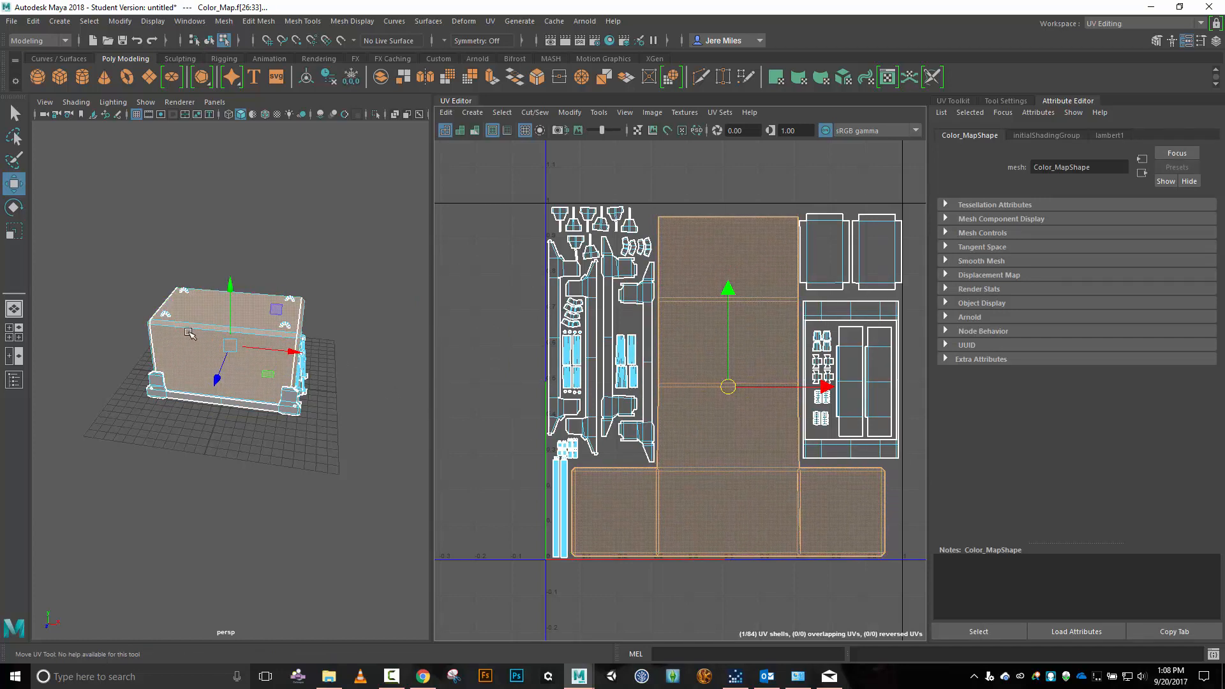
pyautogui.moveTo(189, 308); pyautogui.dragTo(190, 333, button='right')
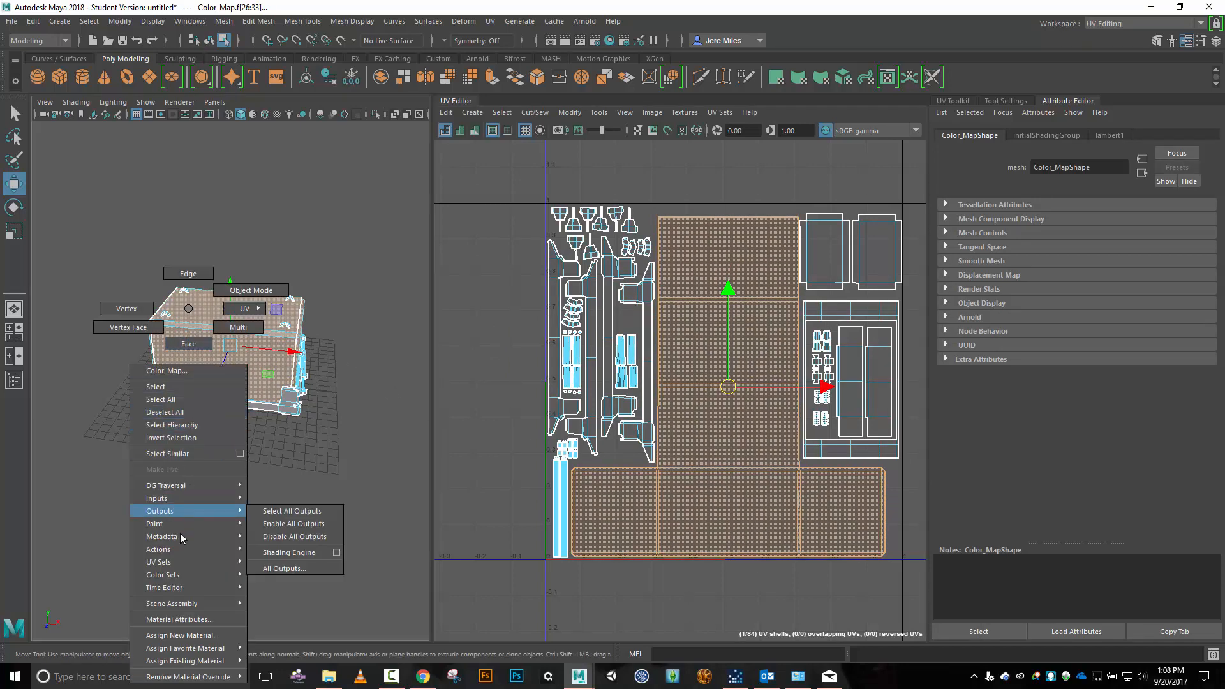
pyautogui.moveTo(198, 649)
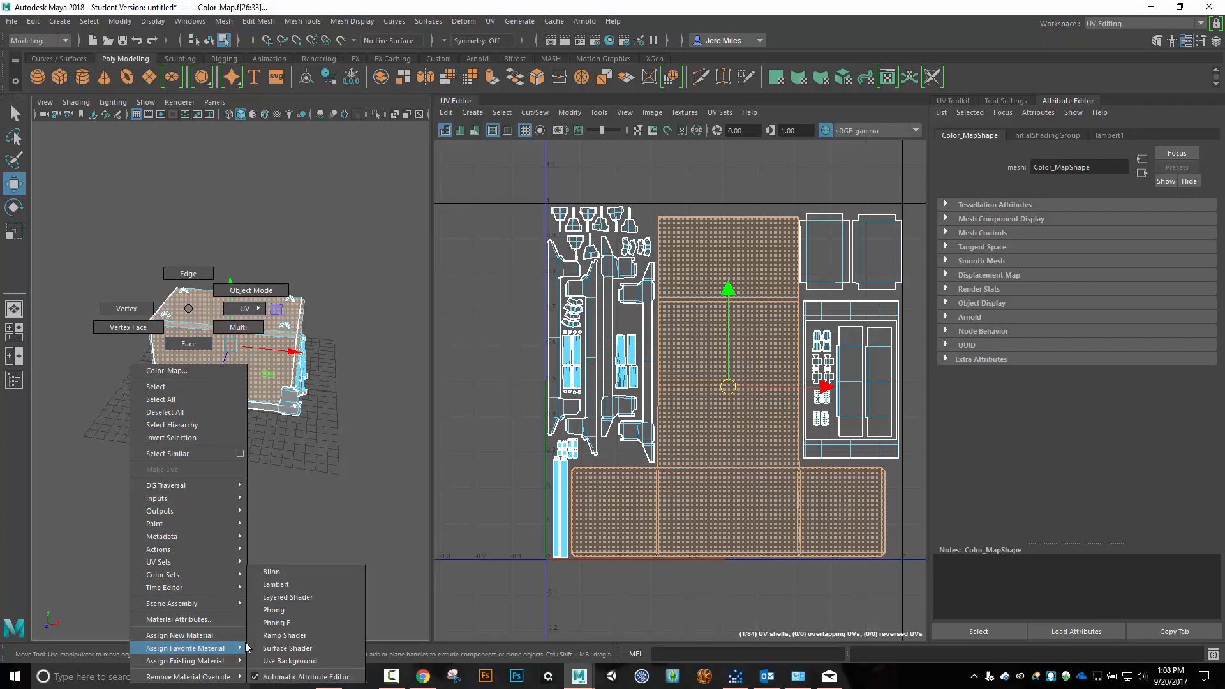
pyautogui.click(275, 584)
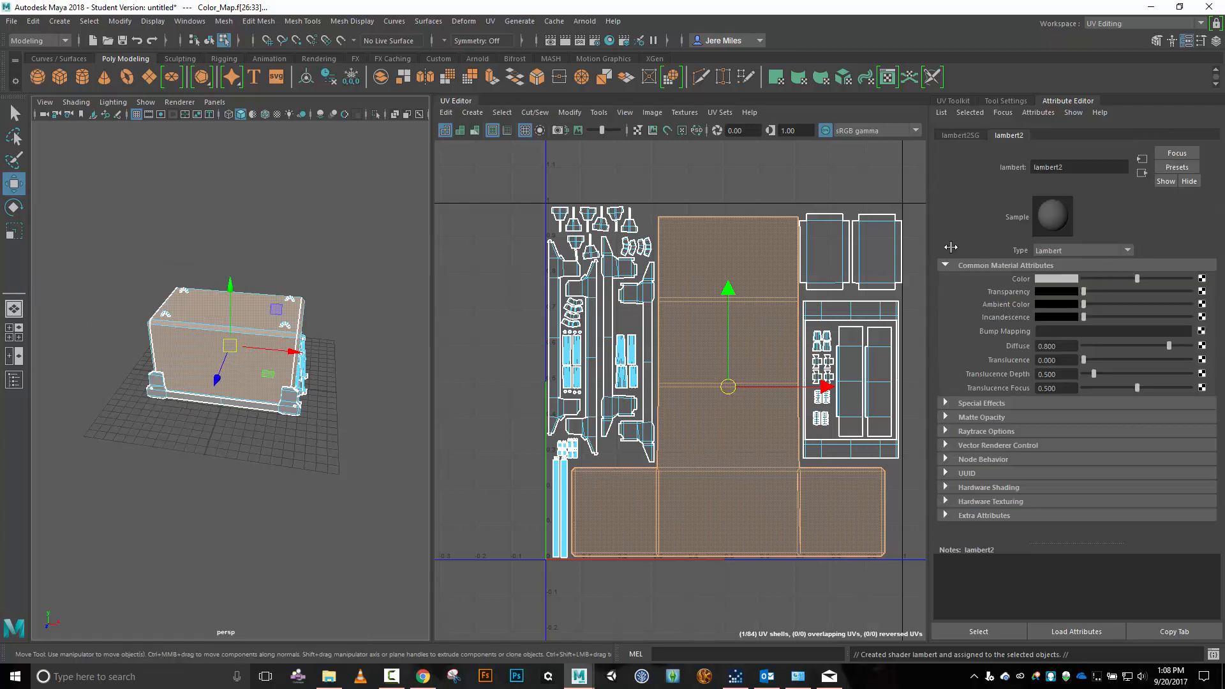
# Rename the container body's new Lambert material Conainter_Base and set its color to yellow.
pyautogui.click(1089, 167)
pyautogui.doubleClick(1089, 167)
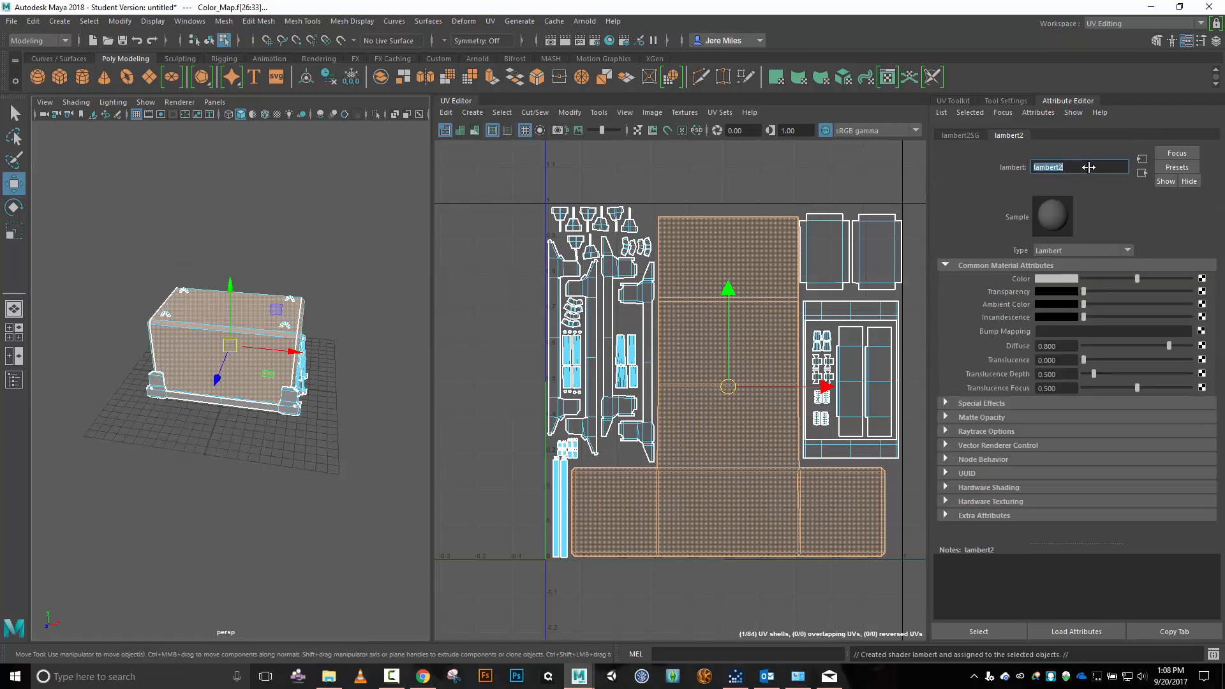
pyautogui.write('B')
pyautogui.press('BackSpace')
pyautogui.press('BackSpace')
pyautogui.press('BackSpace')
pyautogui.click(1071, 280)
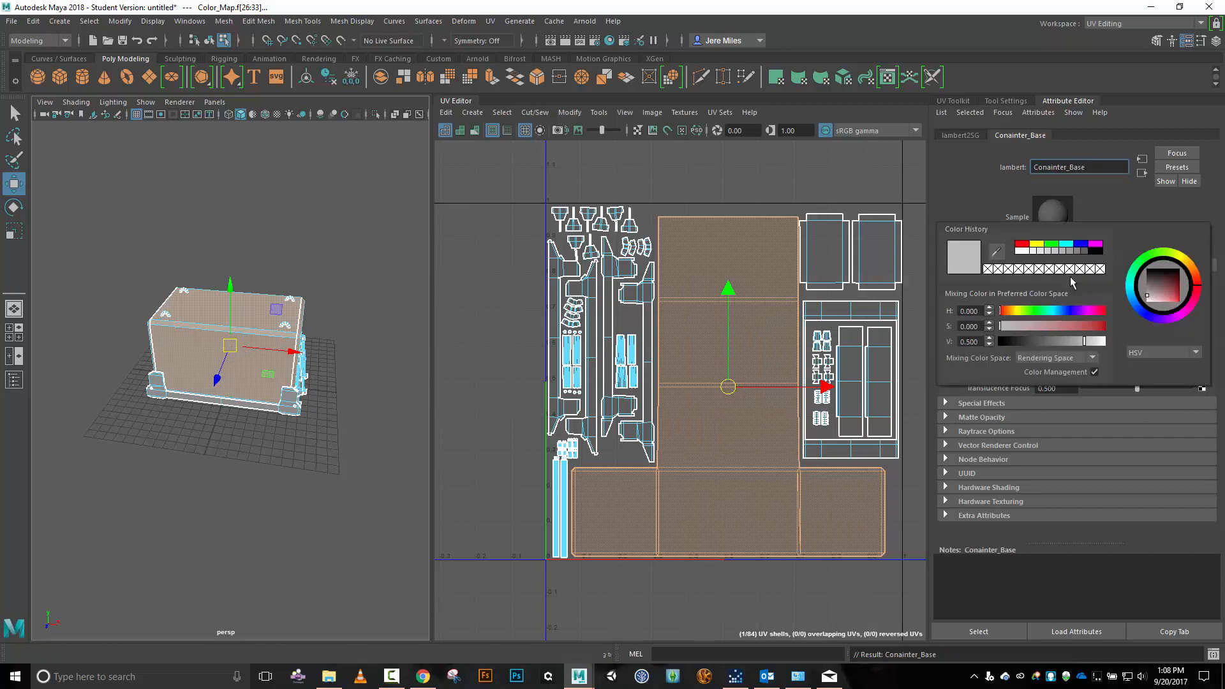
pyautogui.click(1038, 245)
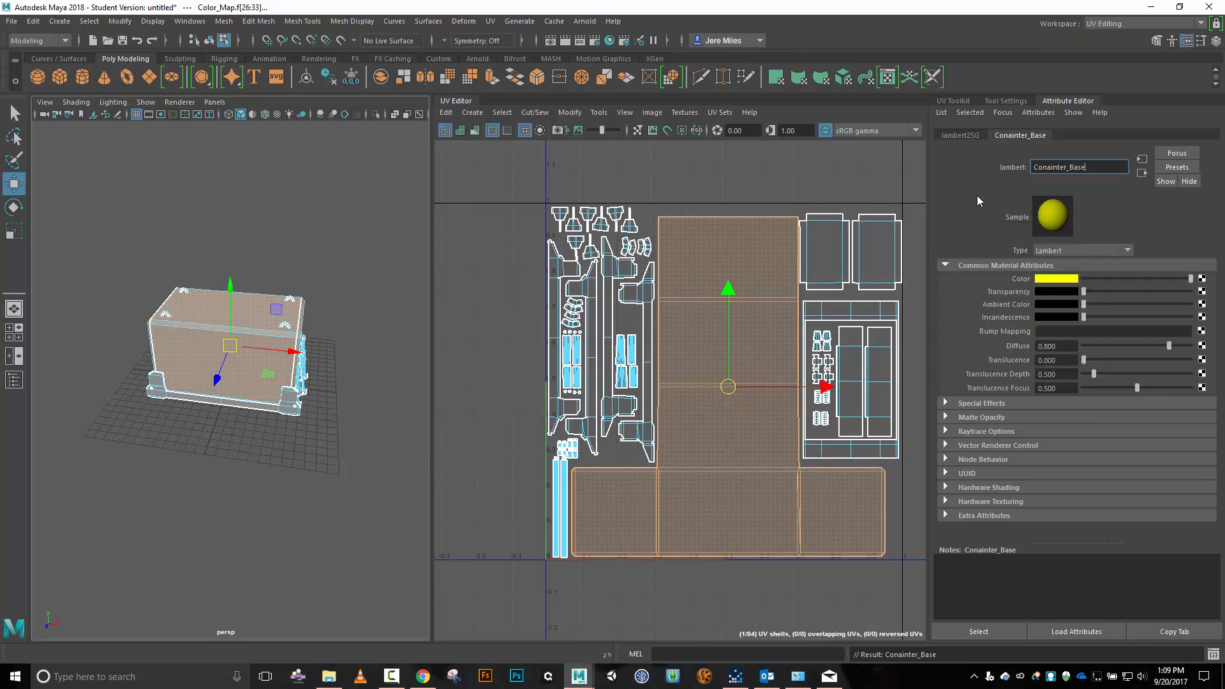
# Clear the shell selection and turn on Hardware Texturing for the perspective view.
pyautogui.click(353, 315)
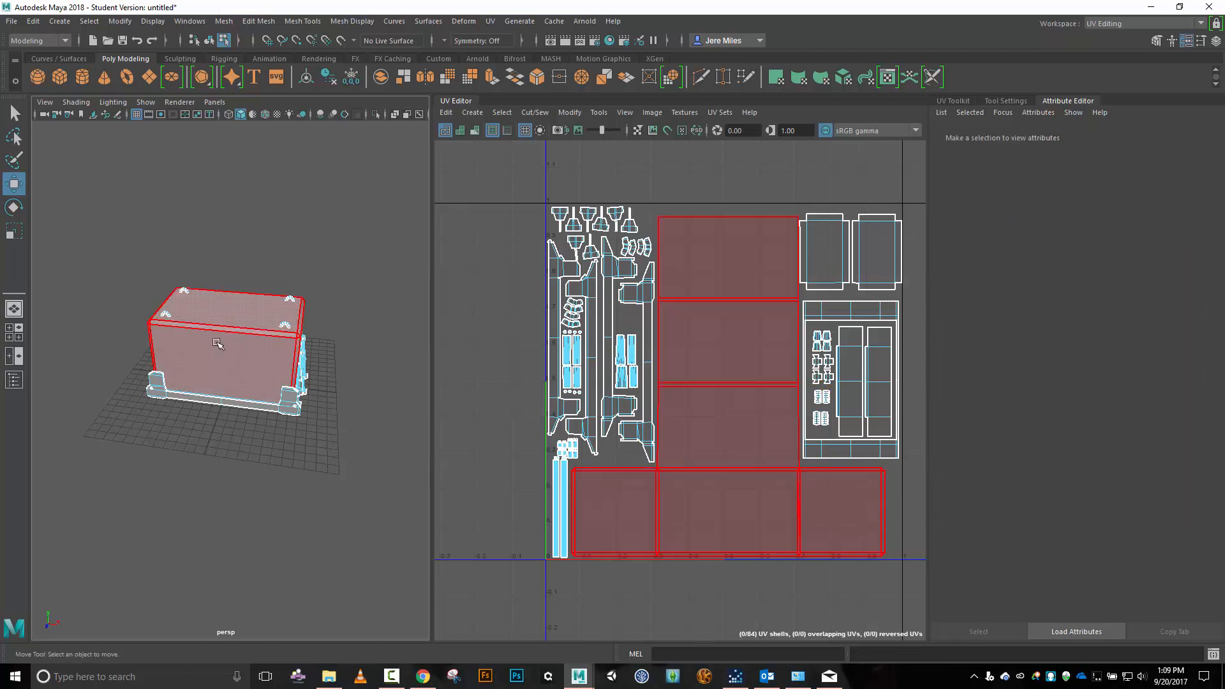
pyautogui.click(77, 103)
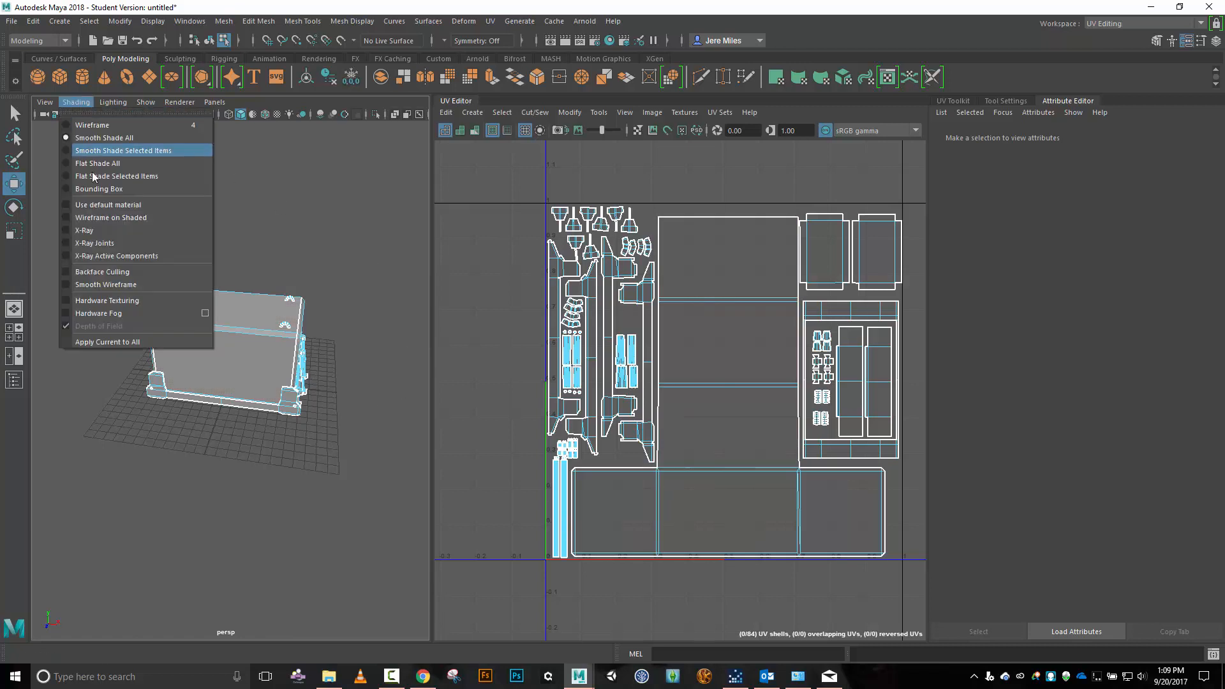
pyautogui.click(115, 302)
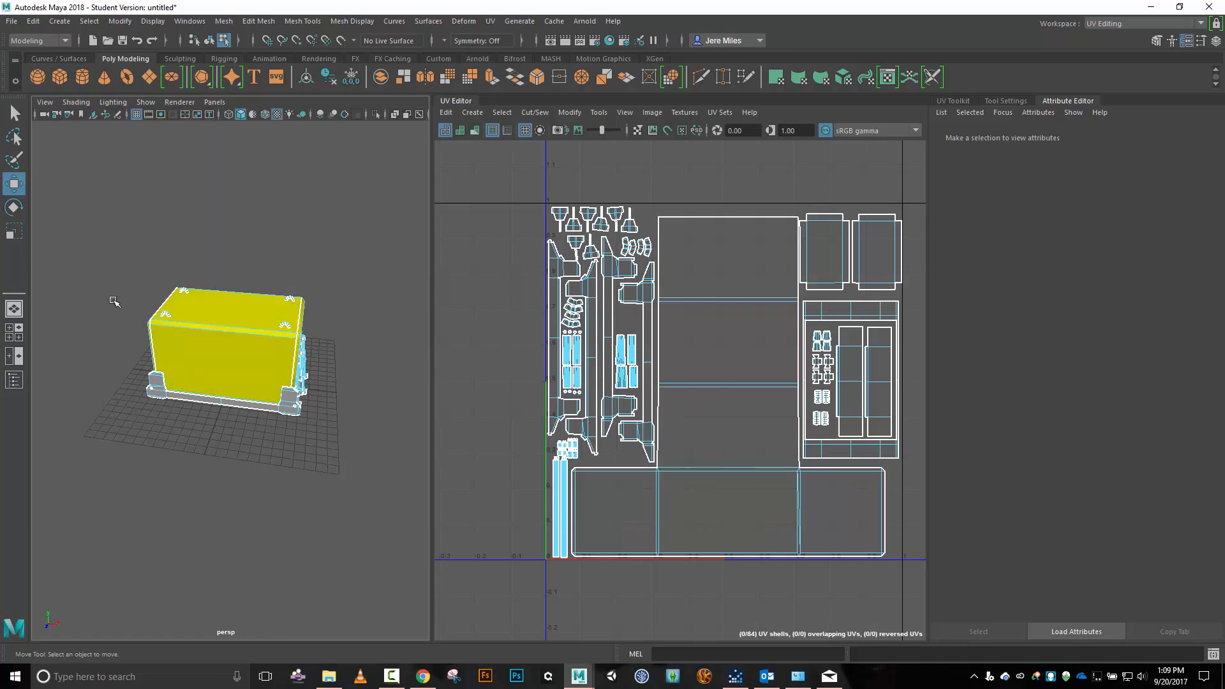
# Turn Hardware Texturing off and back on to compare how the container displays.
pyautogui.click(78, 103)
pyautogui.click(107, 300)
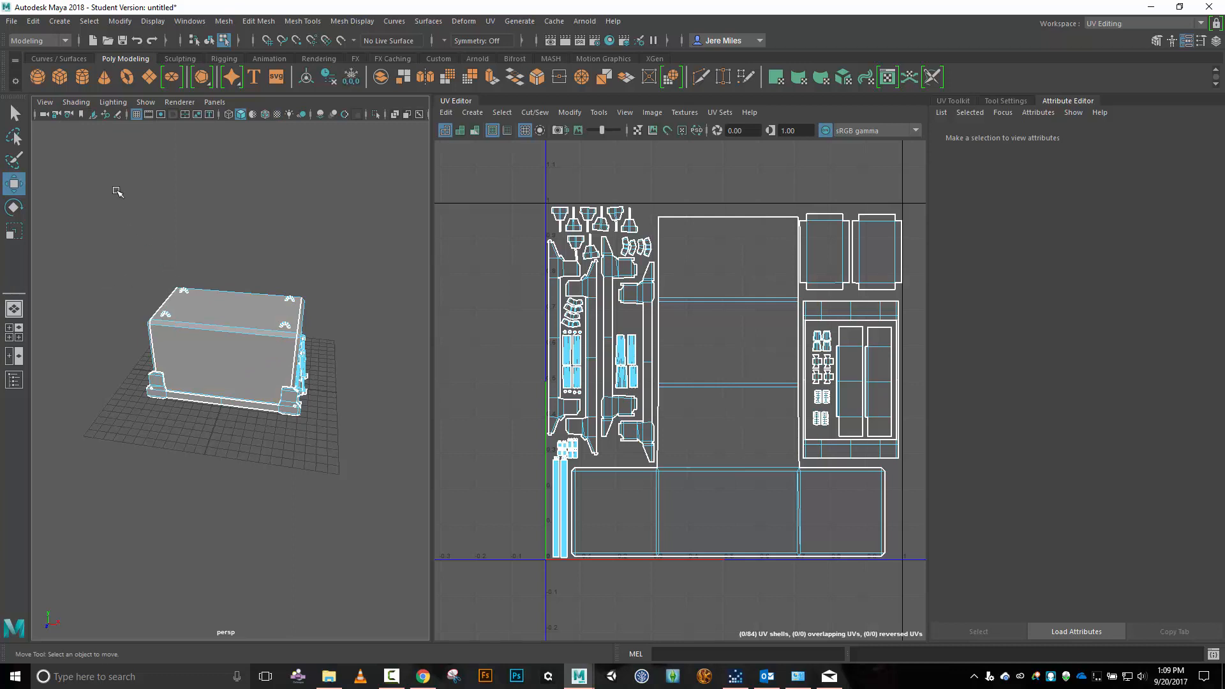
pyautogui.click(76, 103)
pyautogui.click(108, 302)
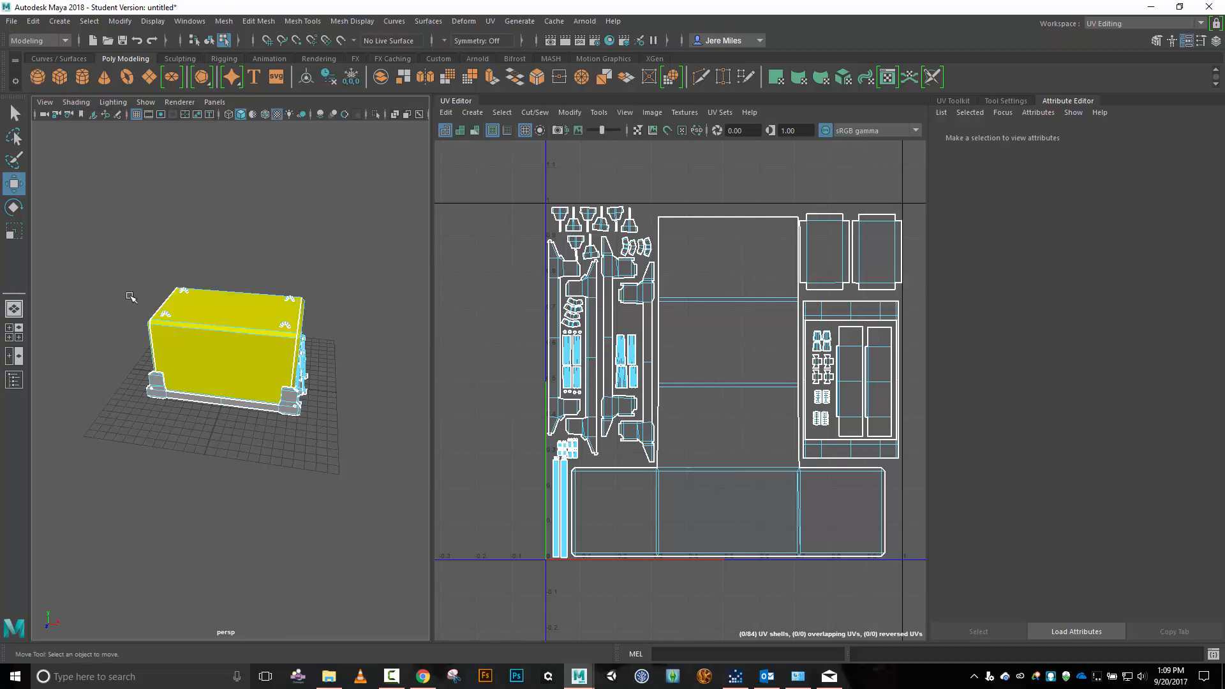
# Select all UV shells of the skid base, including the corner-bracket side rails and the end plates.
pyautogui.click(290, 299)
pyautogui.click(295, 434)
pyautogui.scroll(2, 281, 449)
pyautogui.click(325, 411)
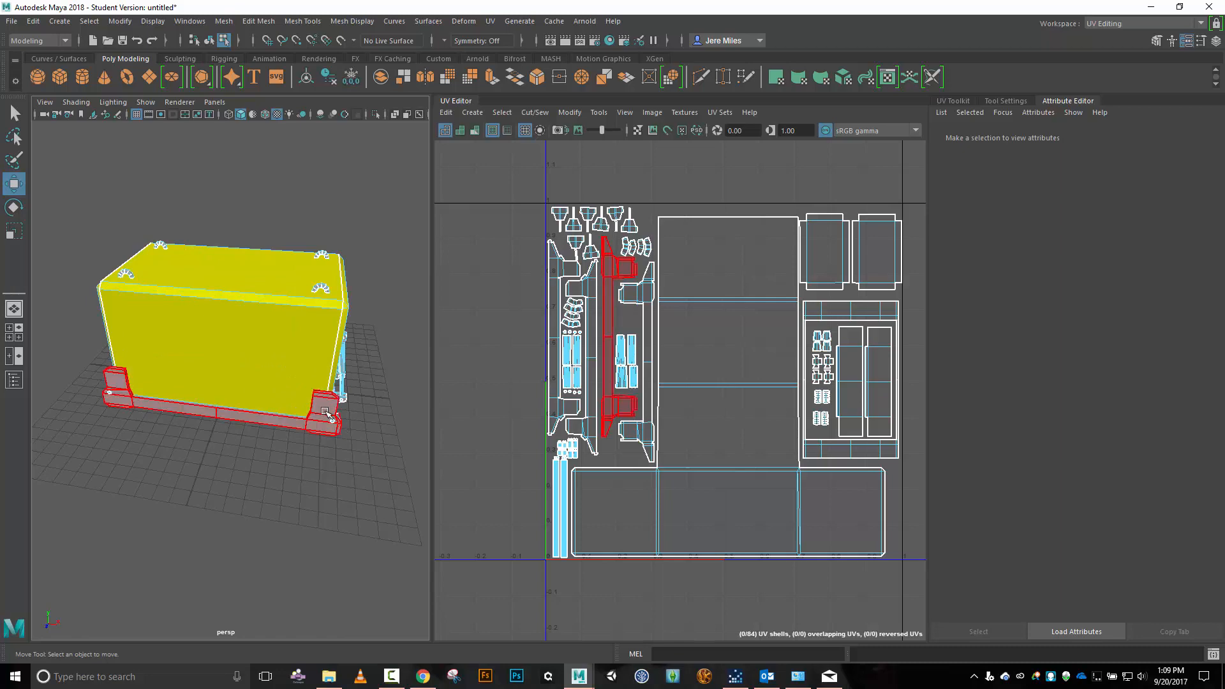
pyautogui.click(330, 410)
pyautogui.keyDown('alt'); pyautogui.moveTo(355, 458); pyautogui.dragTo(257, 429); pyautogui.keyUp('alt')
pyautogui.scroll(5, 259, 427)
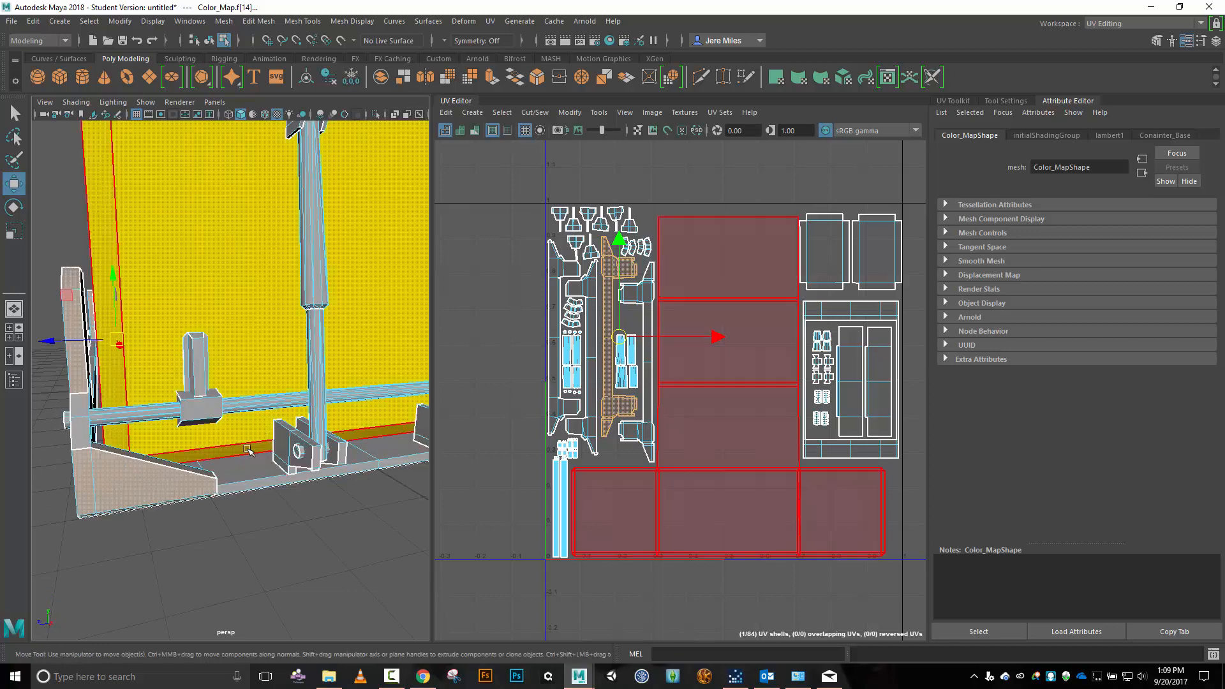
pyautogui.keyDown('shift'); pyautogui.click(254, 478); pyautogui.keyUp('shift')
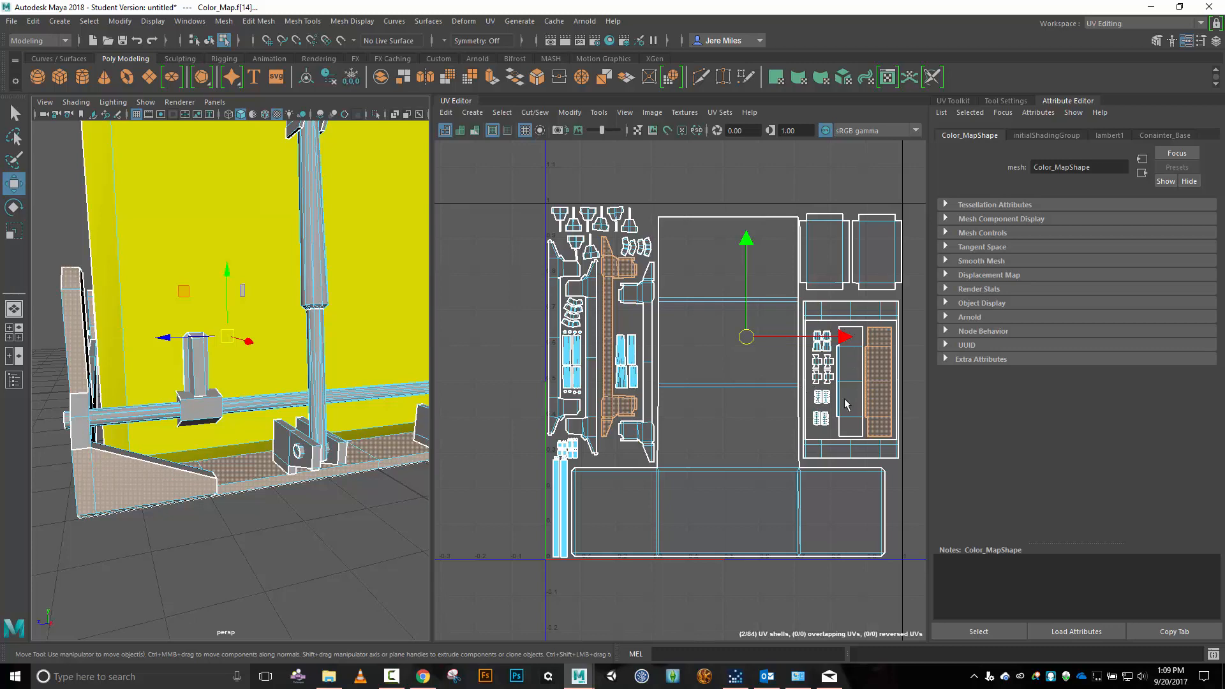
pyautogui.keyDown('shift'); pyautogui.click(858, 427); pyautogui.keyUp('shift')
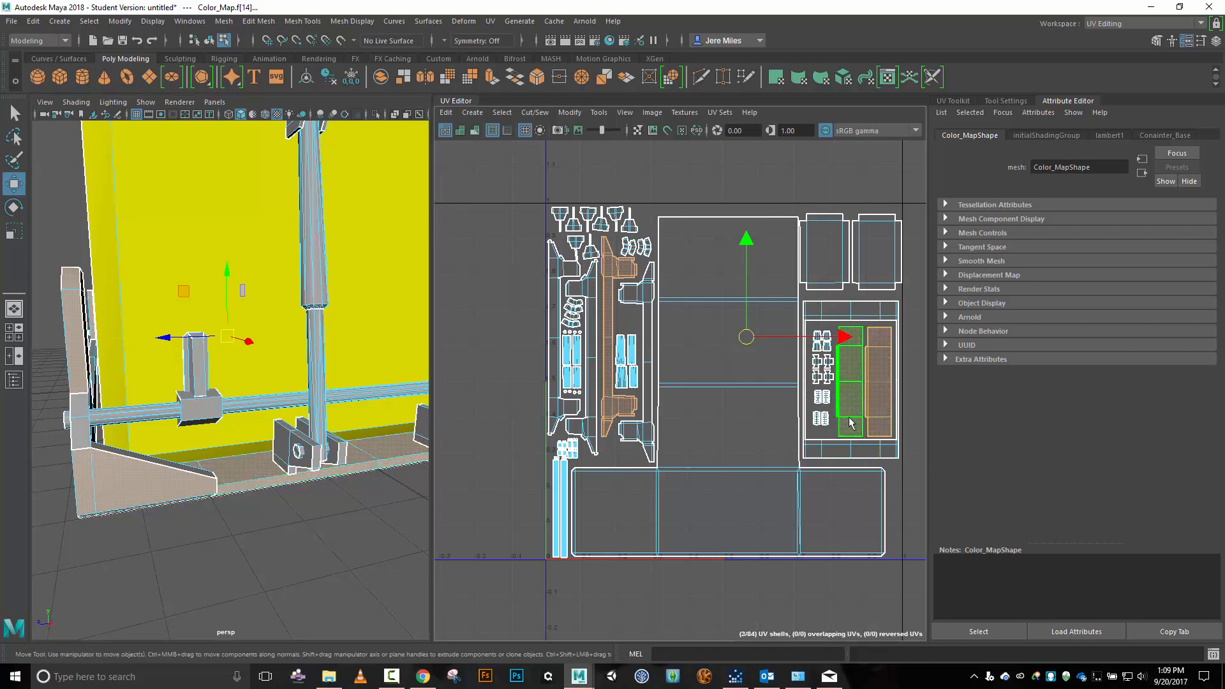
pyautogui.keyDown('shift'); pyautogui.click(632, 299); pyautogui.keyUp('shift')
pyautogui.keyDown('shift'); pyautogui.click(591, 291); pyautogui.keyUp('shift')
pyautogui.keyDown('shift'); pyautogui.click(564, 275); pyautogui.keyUp('shift')
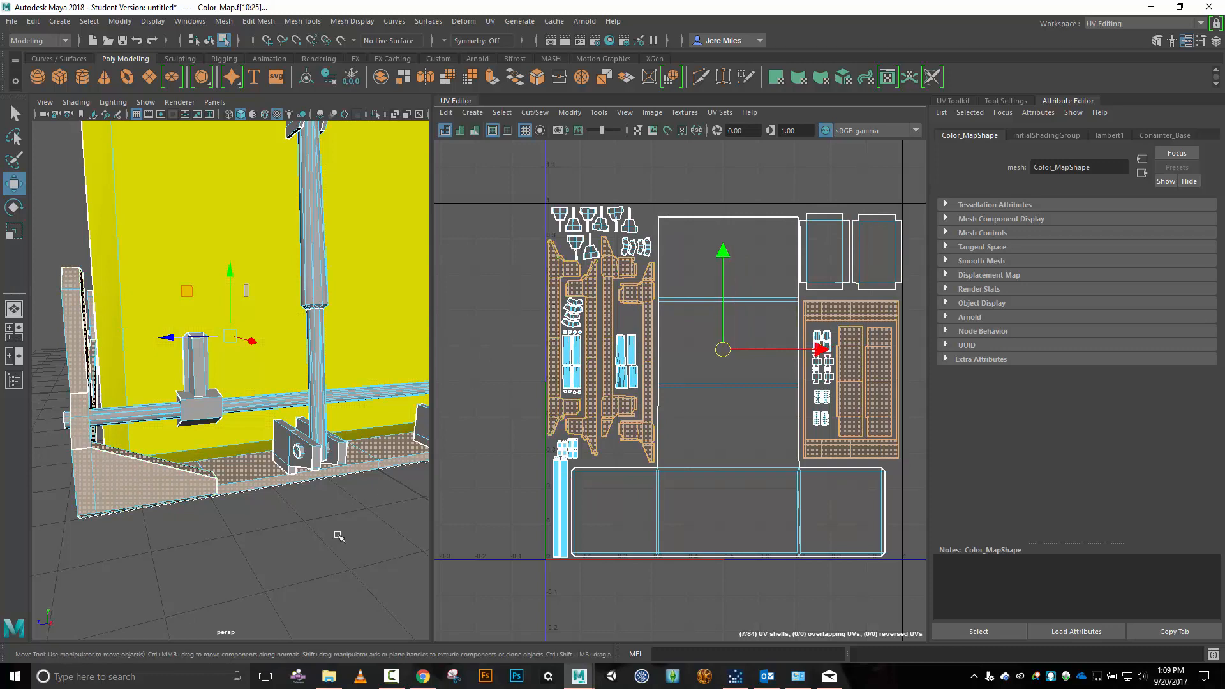
# Inspect the selected skid shells, undo the accidental move, and assign a new Lambert material to them.
pyautogui.keyDown('alt'); pyautogui.moveTo(356, 490); pyautogui.dragTo(236, 468, button='middle'); pyautogui.keyUp('alt')
pyautogui.scroll(-3, 245, 456)
pyautogui.moveTo(209, 468)
pyautogui.keyDown('alt'); pyautogui.mouseDown()
pyautogui.moveTo(247, 410)
pyautogui.moveTo(301, 383)
pyautogui.moveTo(321, 423)
pyautogui.moveTo(262, 447)
pyautogui.moveTo(225, 482)
pyautogui.mouseUp(); pyautogui.keyUp('alt')
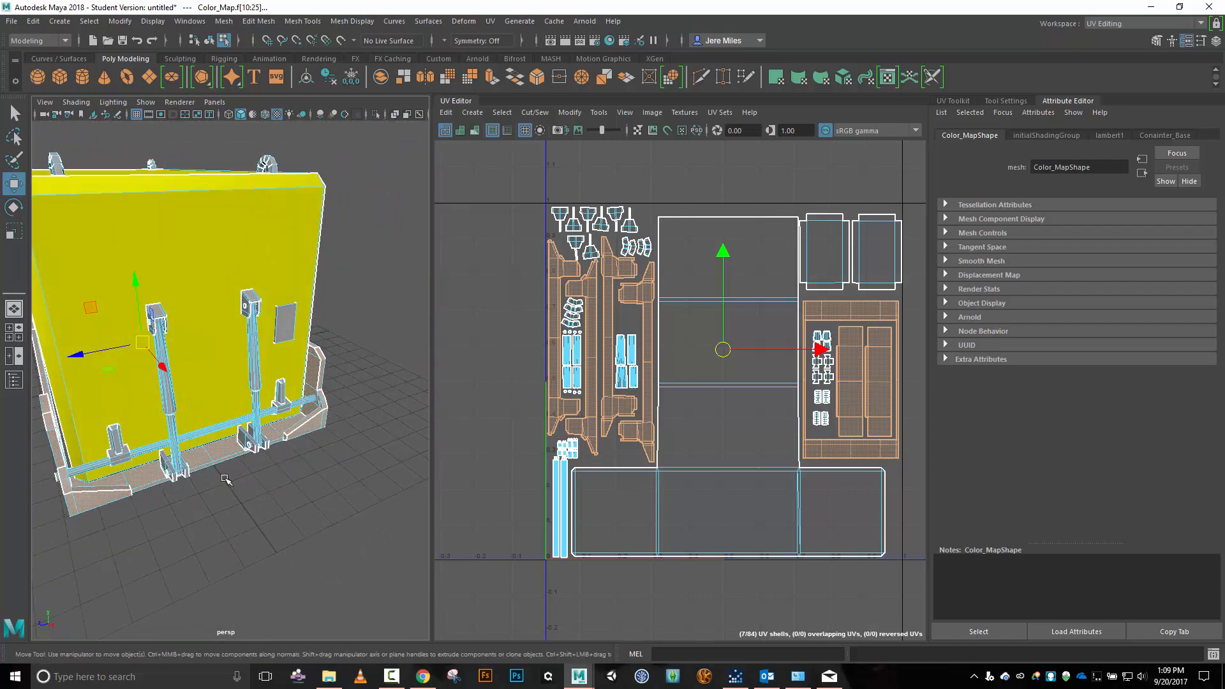
pyautogui.keyDown('shift'); pyautogui.moveTo(244, 483); pyautogui.dragTo(287, 484, button='middle'); pyautogui.keyUp('shift')
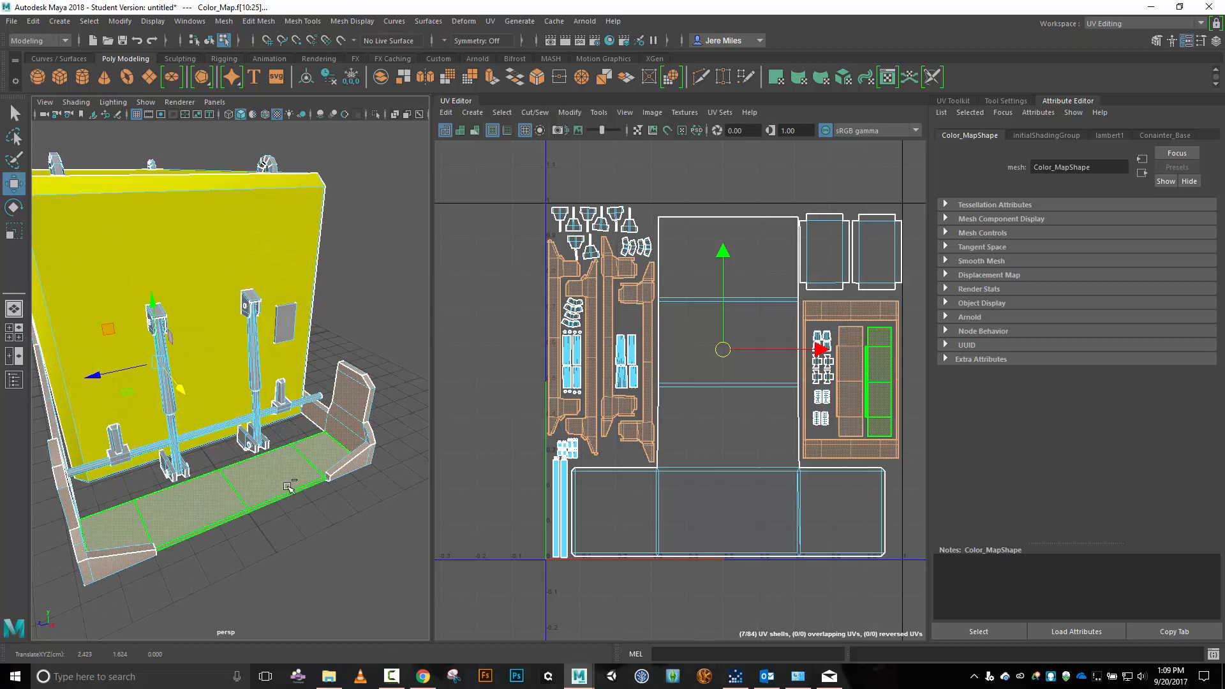
pyautogui.hotkey('ctrl', 'z')
pyautogui.rightClick(316, 431)
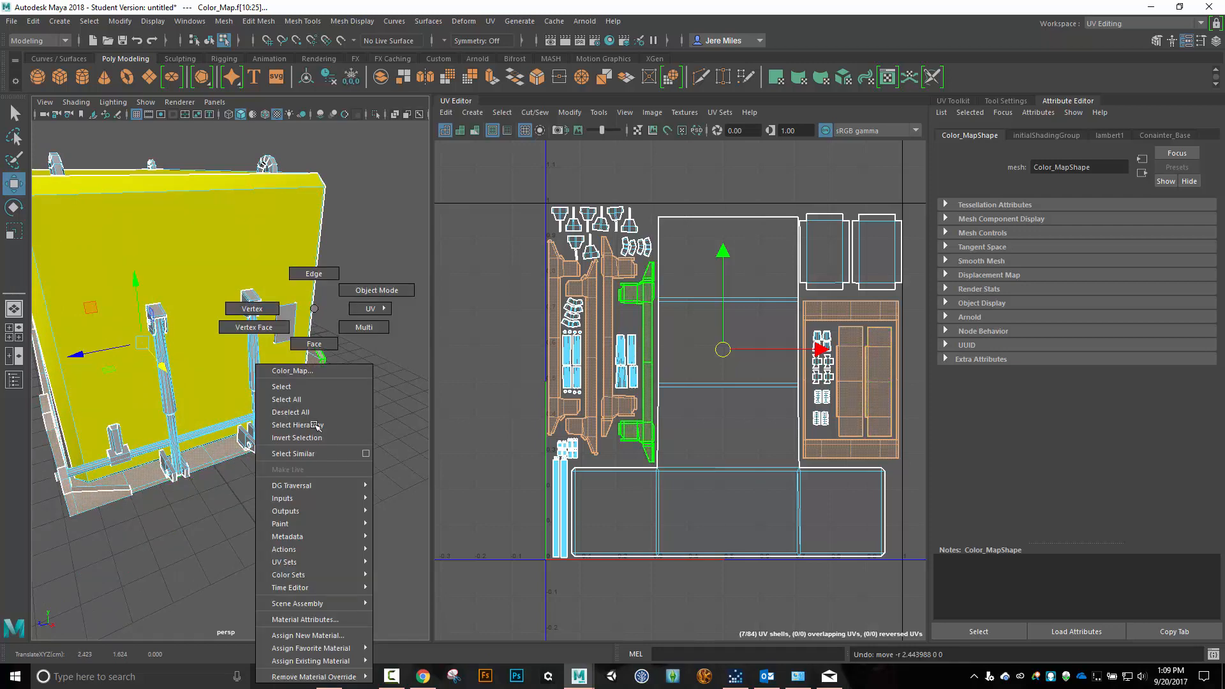
pyautogui.moveTo(322, 647)
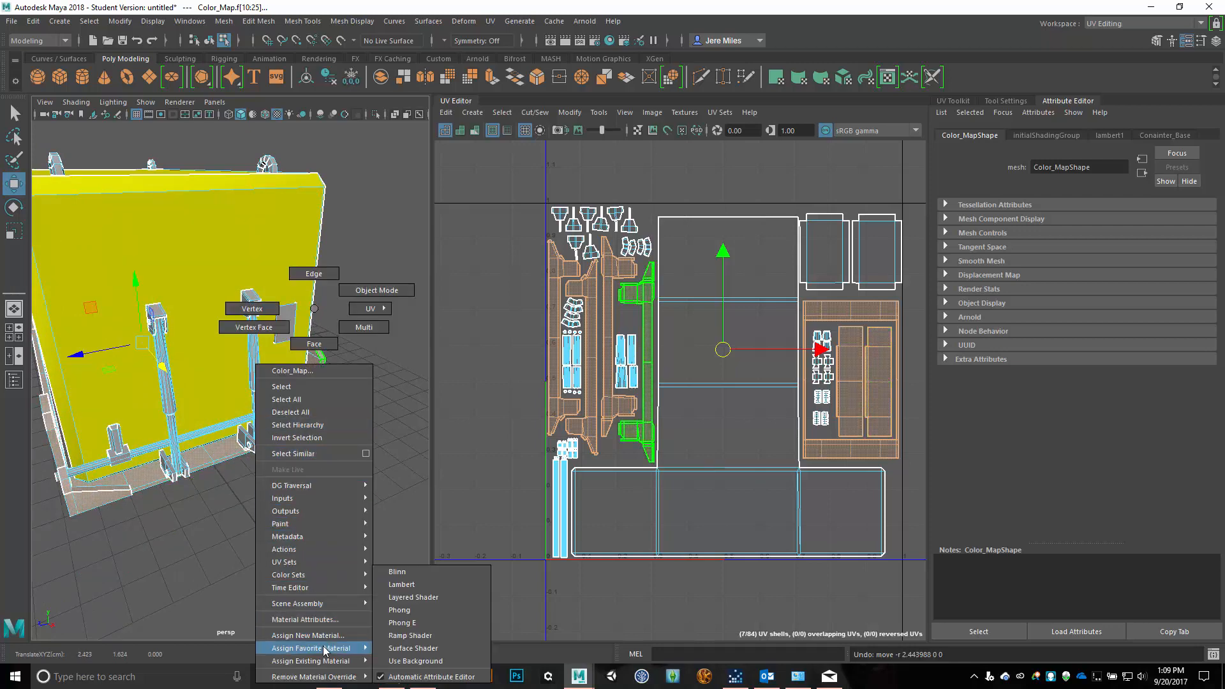
pyautogui.click(435, 584)
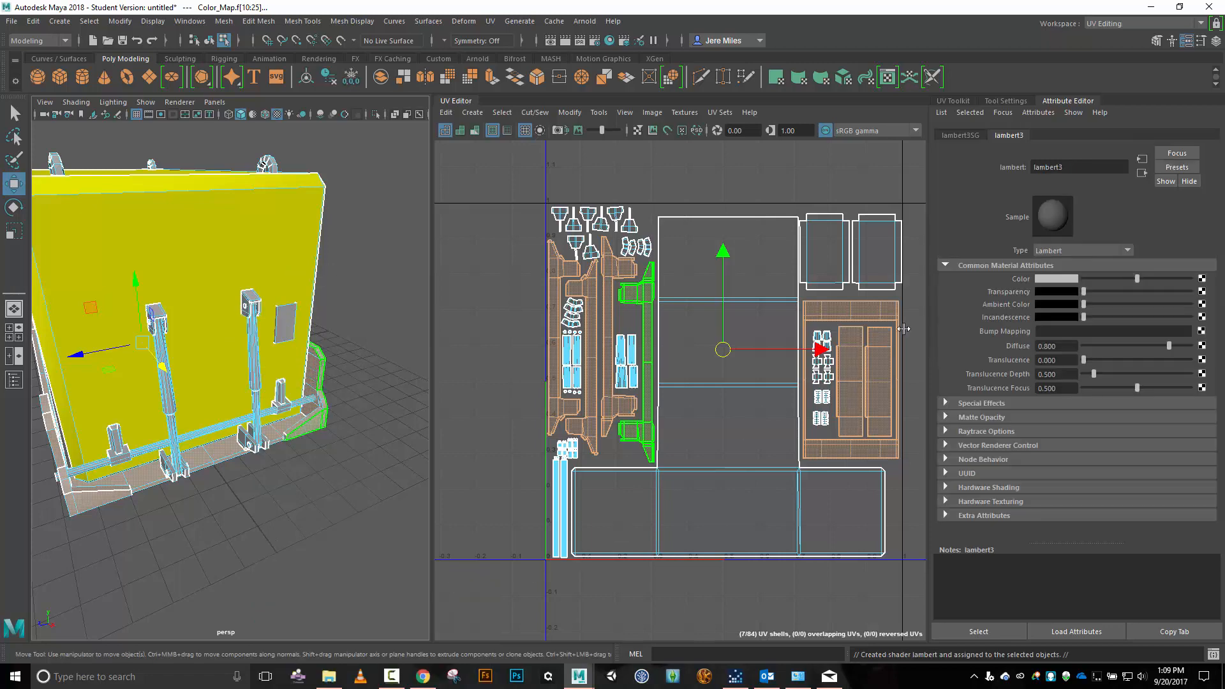
# Rename the skid's new Lambert material Skid_Plate and set its color to green.
pyautogui.doubleClick(1086, 169)
pyautogui.write('Skid_Plate')
pyautogui.press('Return')
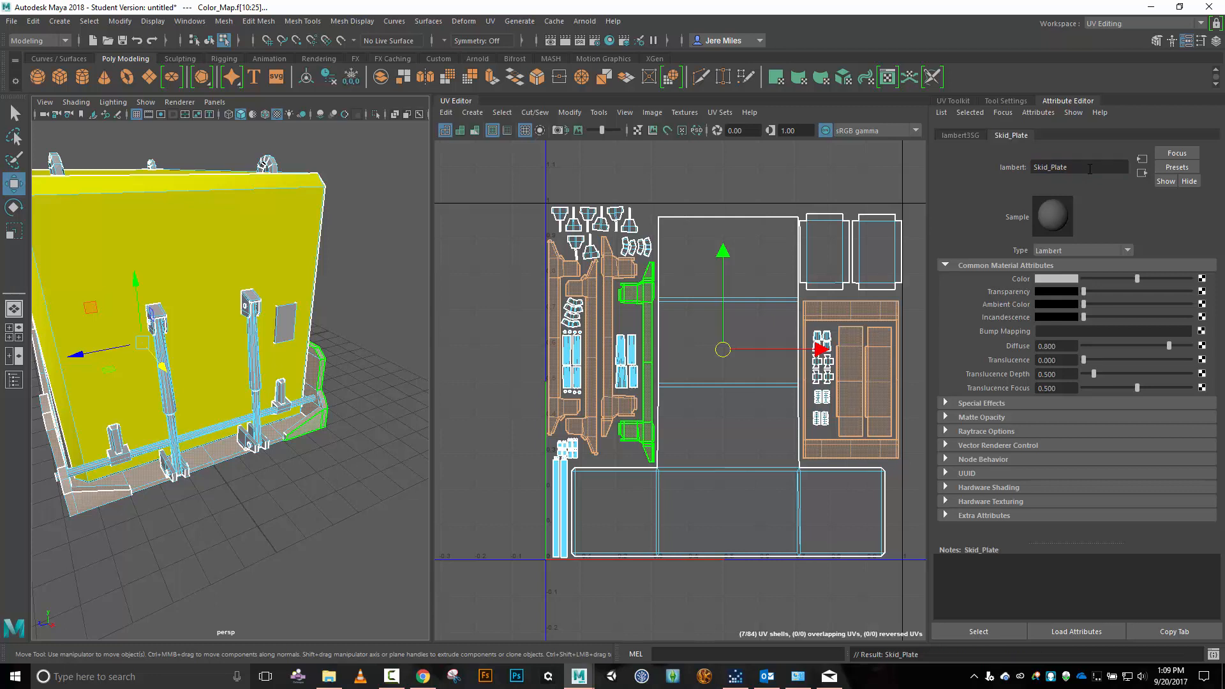
pyautogui.click(1063, 278)
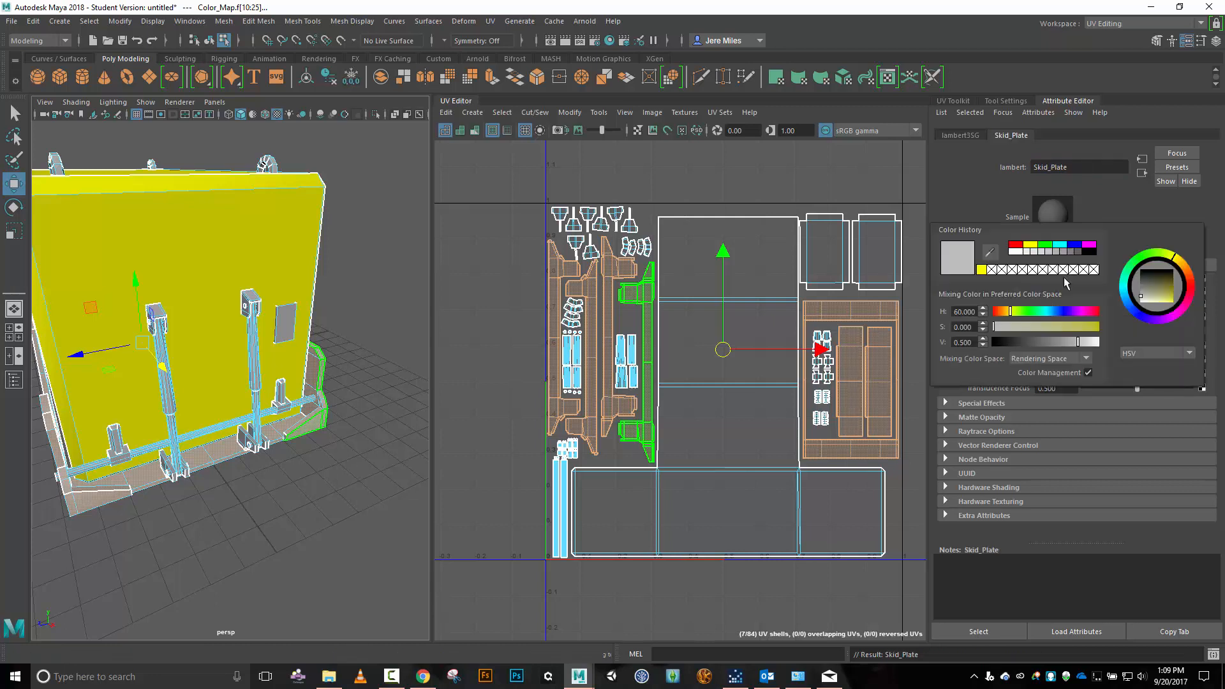
pyautogui.click(1050, 247)
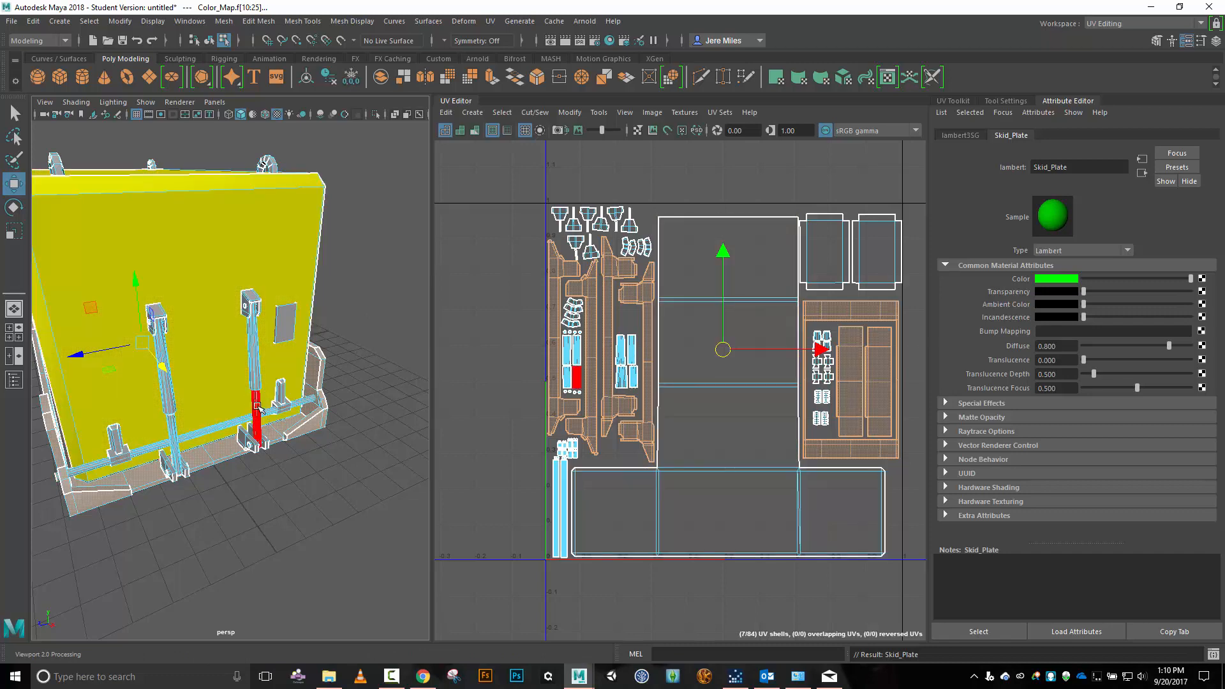
# Select the four upper shock cylinder UV shells by picking the cylinders on both sides of the container.
pyautogui.click(257, 353)
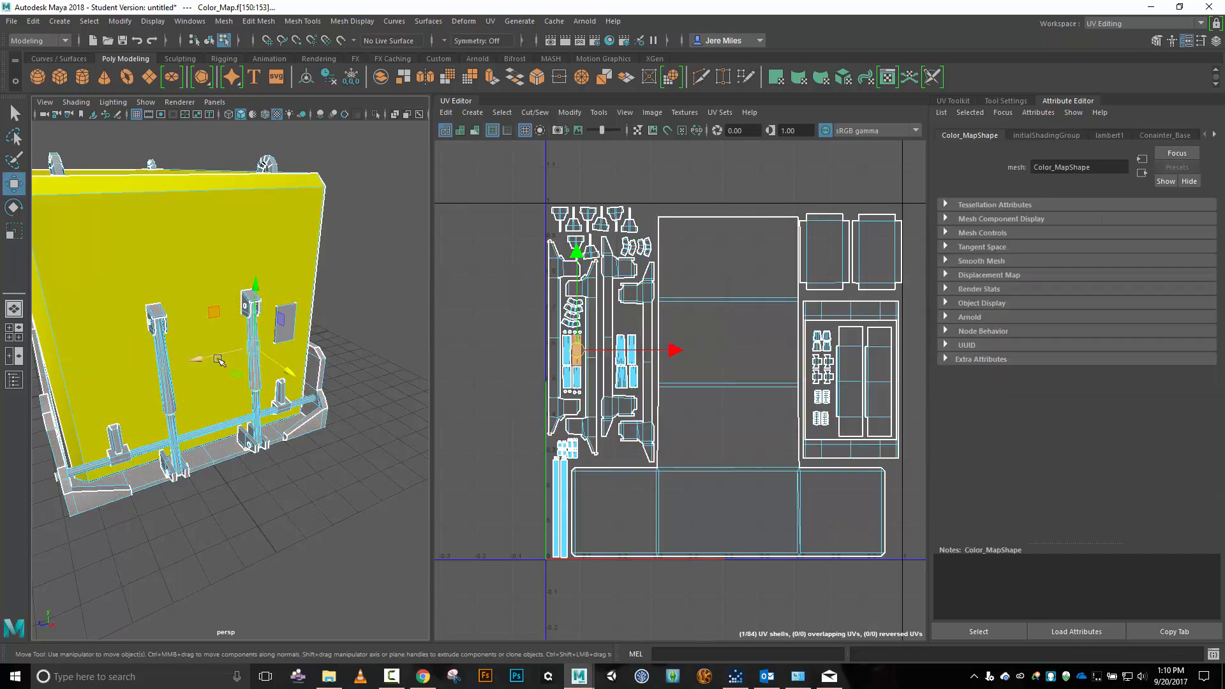
pyautogui.click(172, 373)
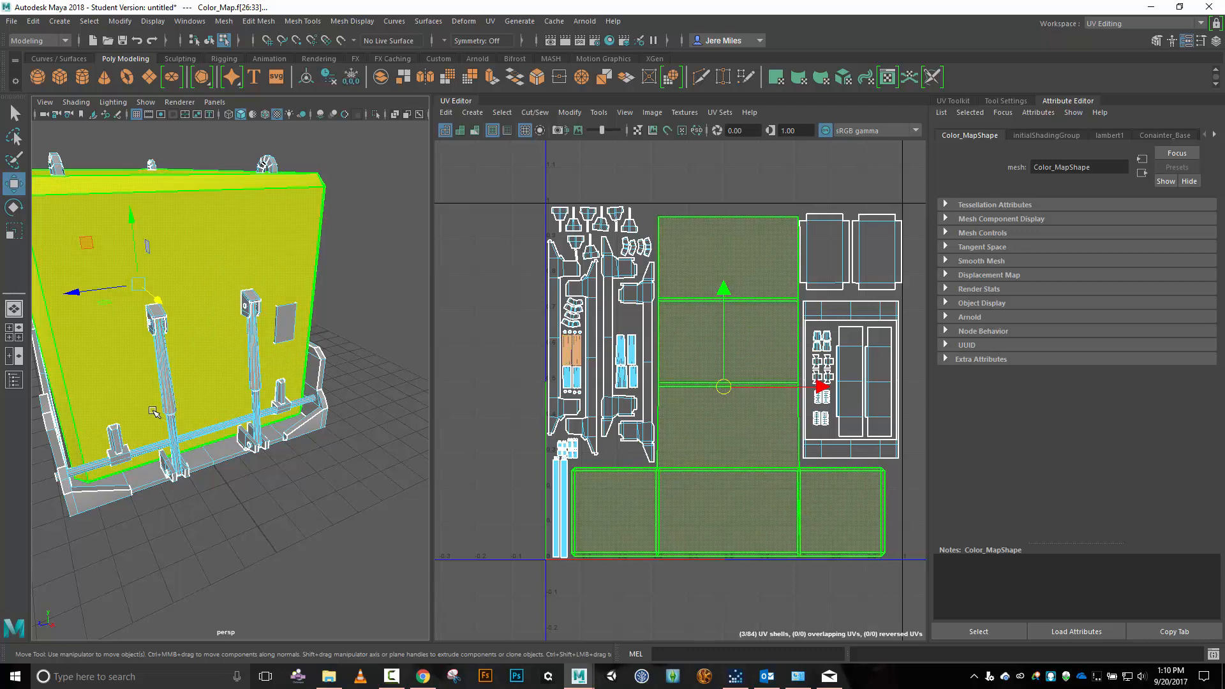
pyautogui.keyDown('alt'); pyautogui.moveTo(104, 390); pyautogui.dragTo(299, 364); pyautogui.keyUp('alt')
pyautogui.keyDown('shift'); pyautogui.click(296, 370); pyautogui.keyUp('shift')
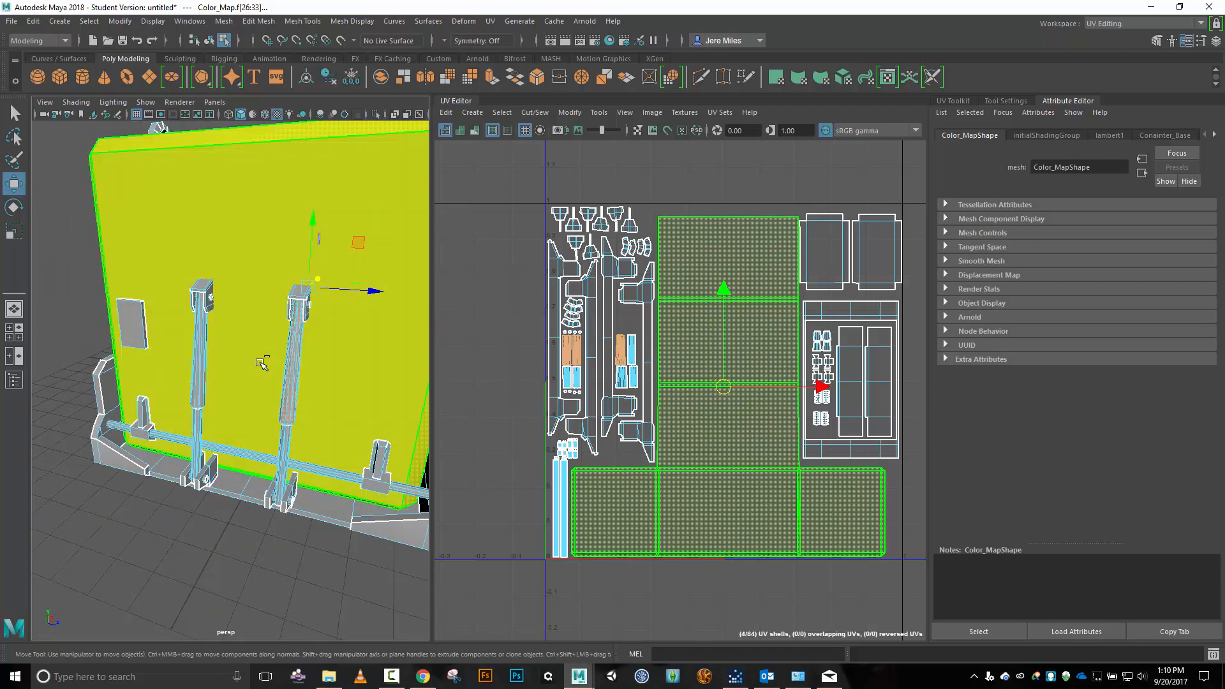
pyautogui.click(239, 358)
pyautogui.scroll(6, 588, 371)
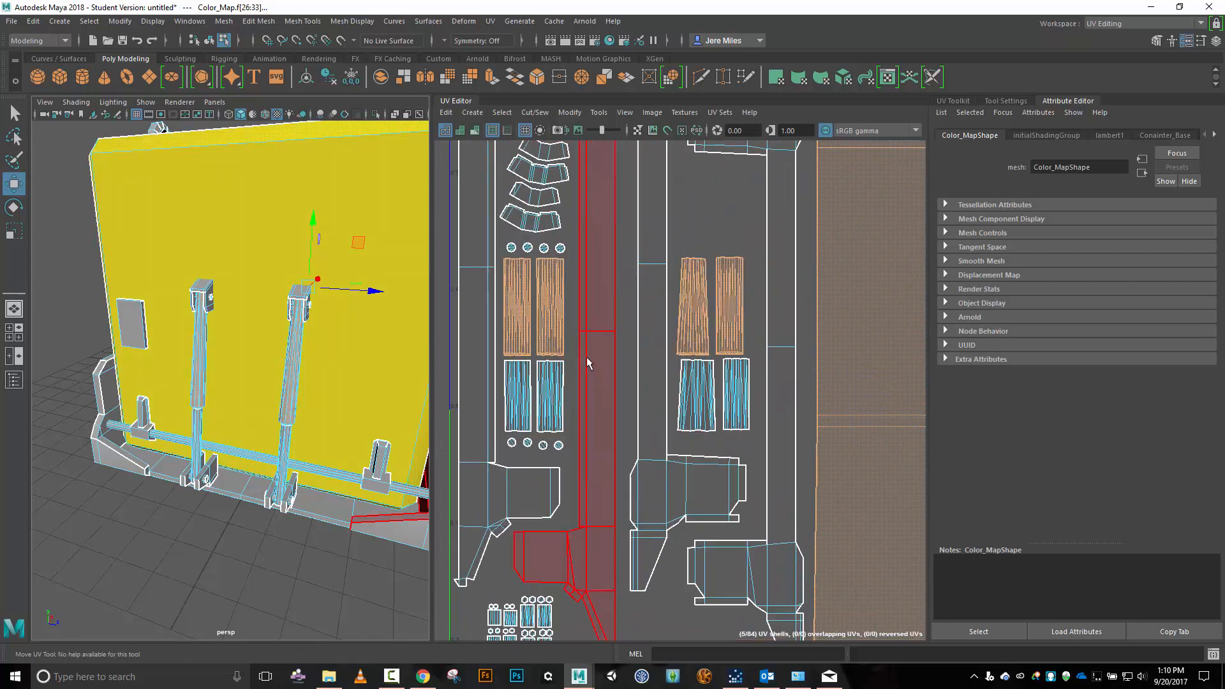
# Add the four round cap shells above the upper shock cylinders to the selection and assign a new Lambert material.
pyautogui.keyDown('shift'); pyautogui.click(558, 249); pyautogui.keyUp('shift')
pyautogui.keyDown('shift'); pyautogui.click(543, 250); pyautogui.keyUp('shift')
pyautogui.keyDown('shift'); pyautogui.click(529, 250); pyautogui.keyUp('shift')
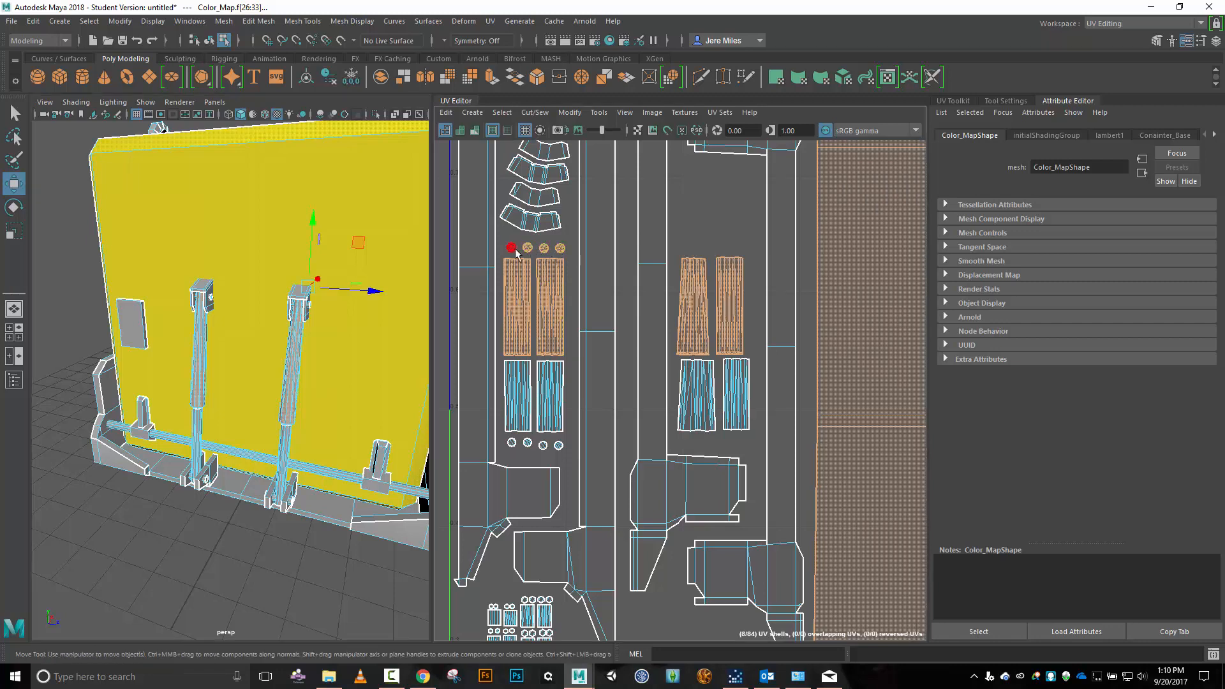
pyautogui.keyDown('shift'); pyautogui.click(514, 251); pyautogui.keyUp('shift')
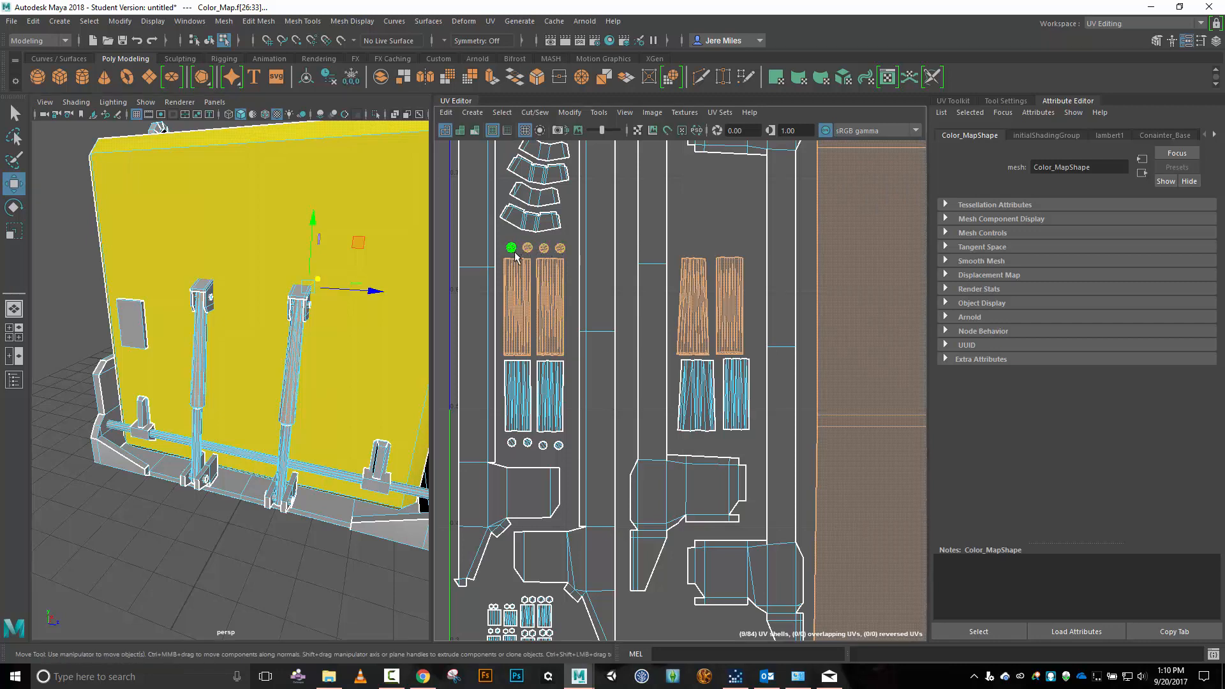
pyautogui.rightClick(296, 362)
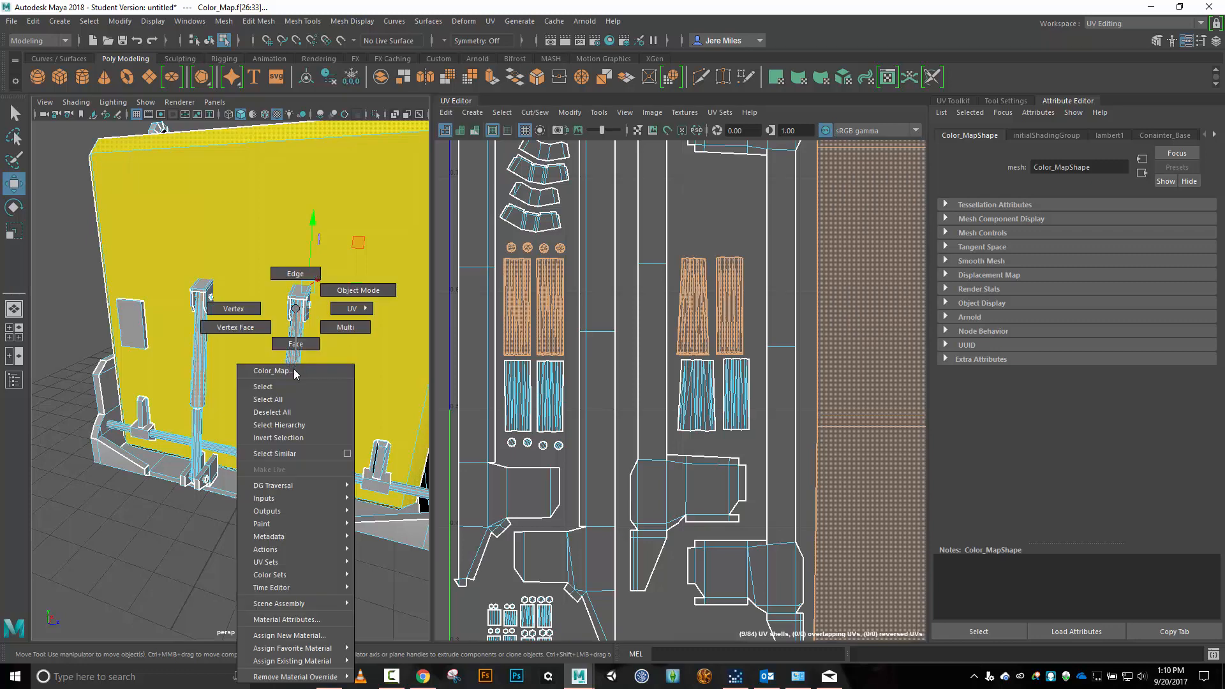
pyautogui.moveTo(300, 650)
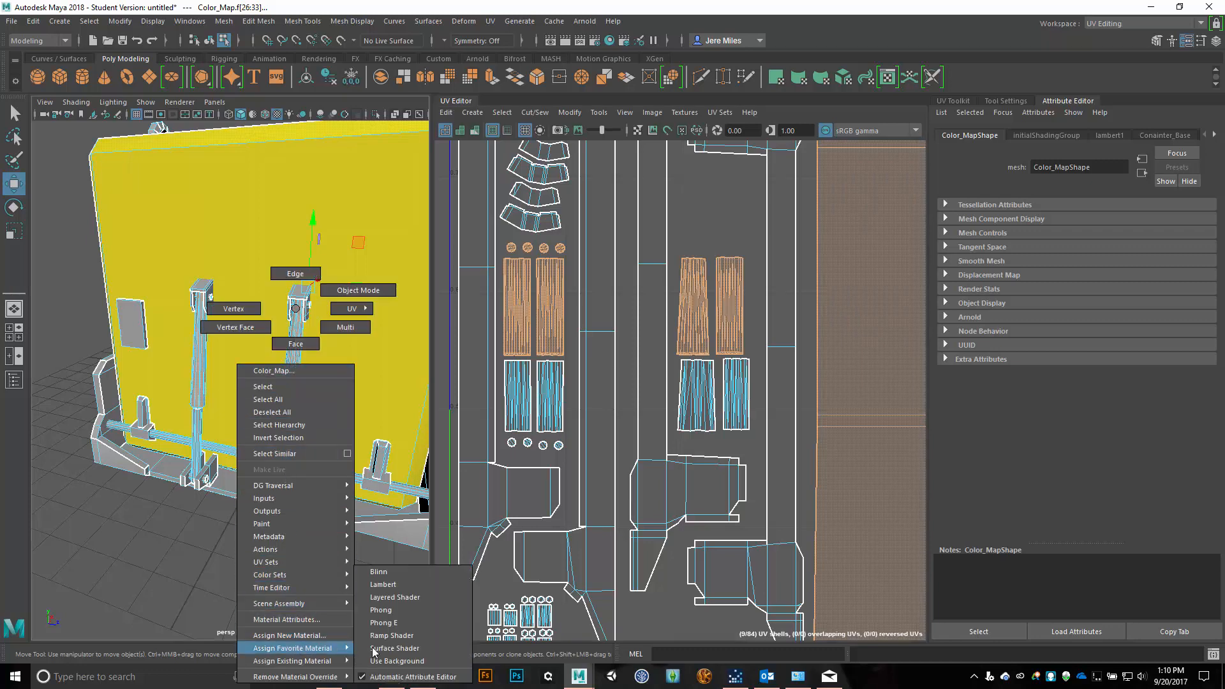
pyautogui.click(383, 585)
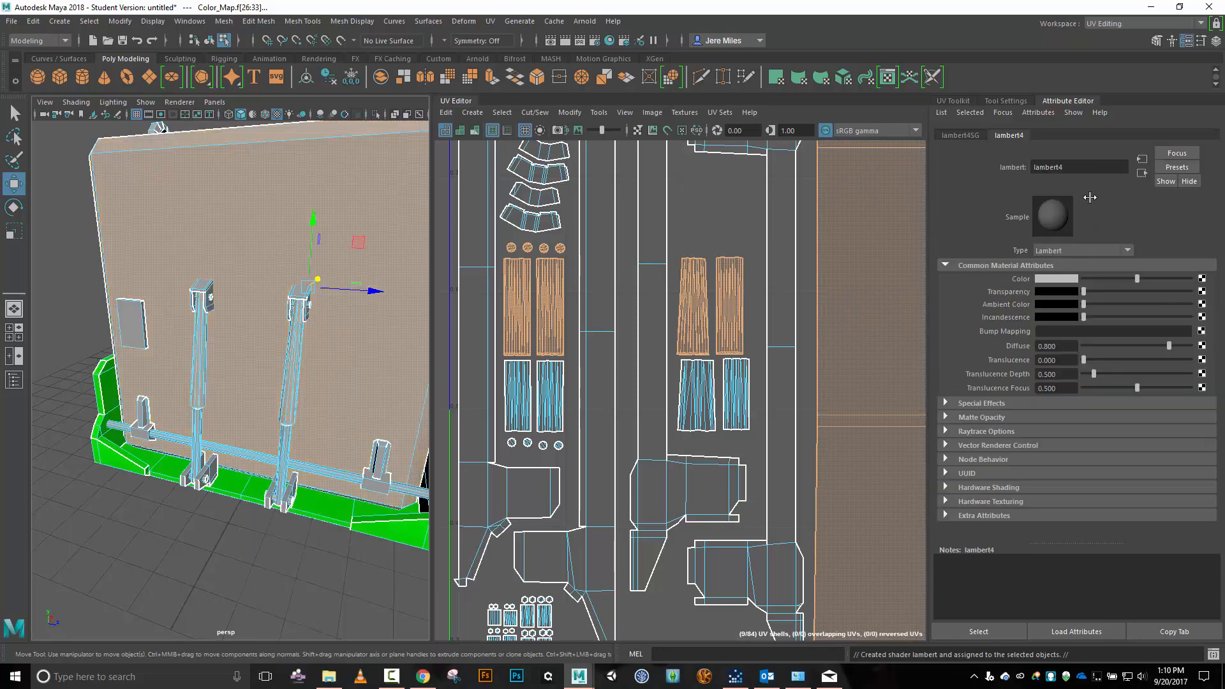
# Rename the new Lambert material Shock_Housing and set its color to red.
pyautogui.doubleClick(1093, 166)
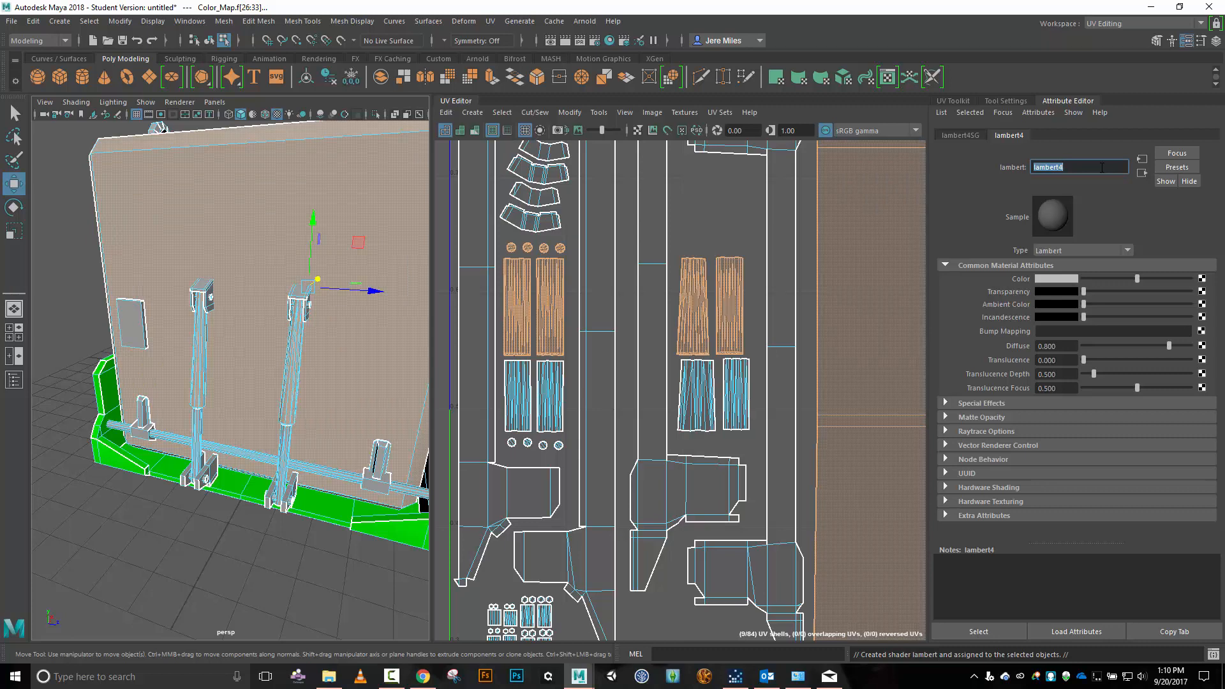
pyautogui.write('Housing')
pyautogui.press('Return')
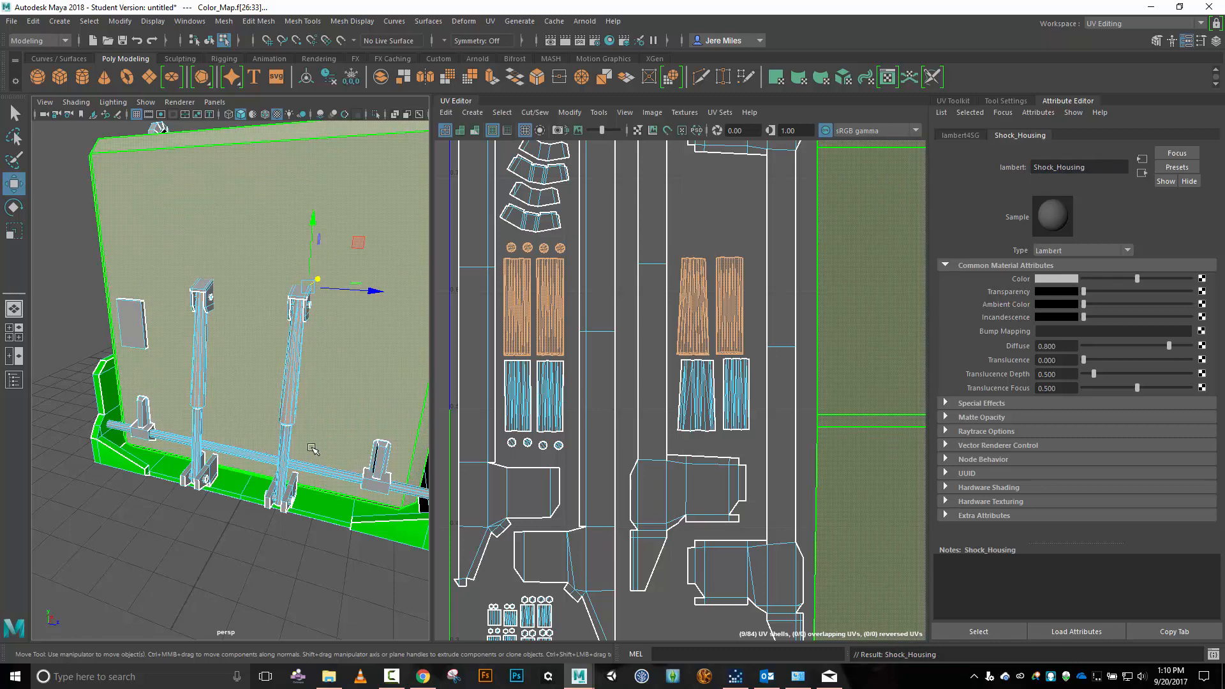
pyautogui.click(289, 395)
pyautogui.click(1053, 281)
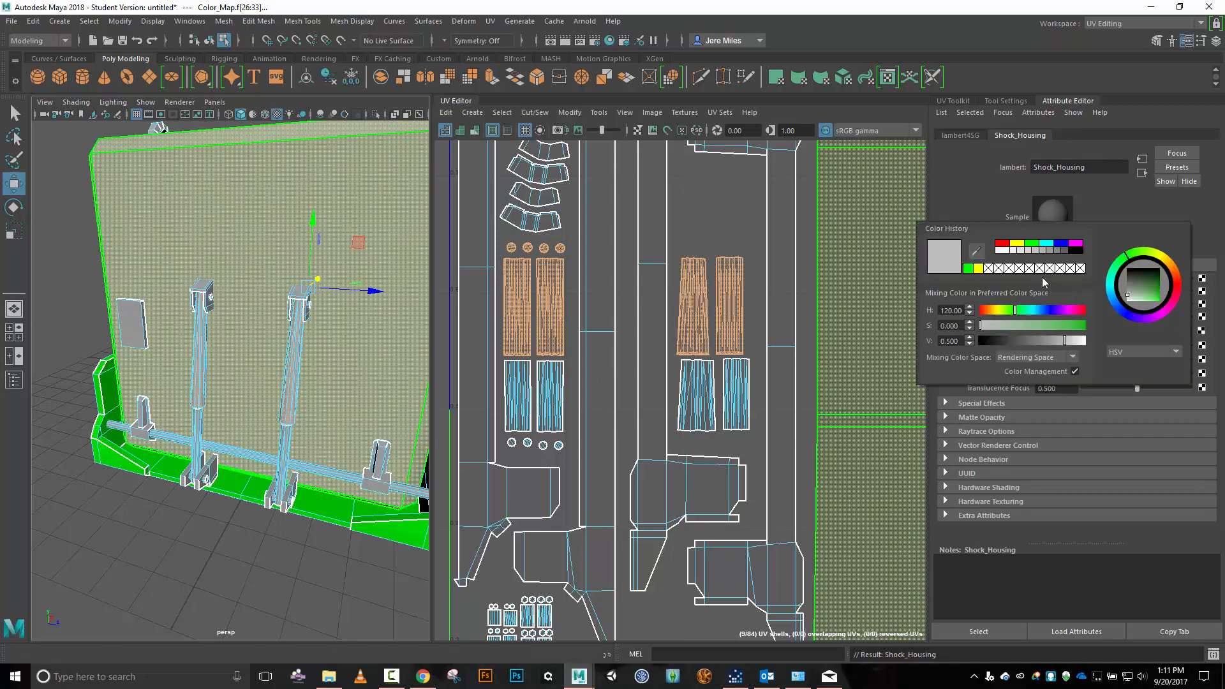
pyautogui.click(1003, 245)
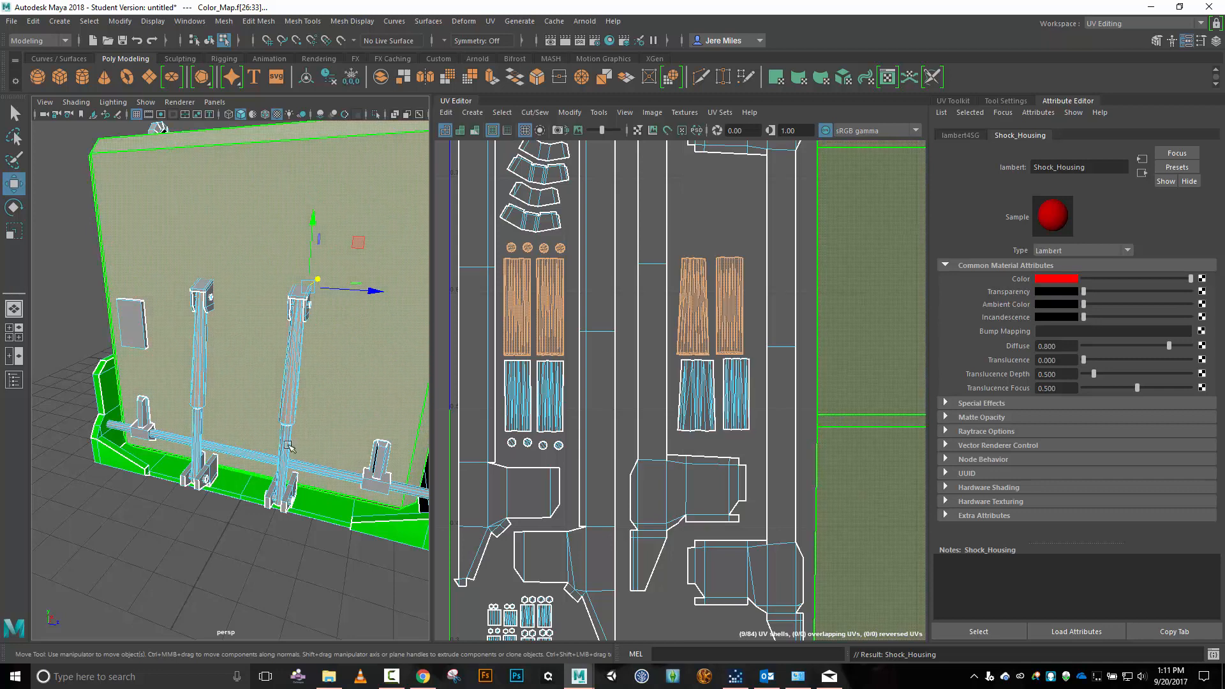
# Select the four UV shells of the lower shock cylinders.
pyautogui.click(520, 390)
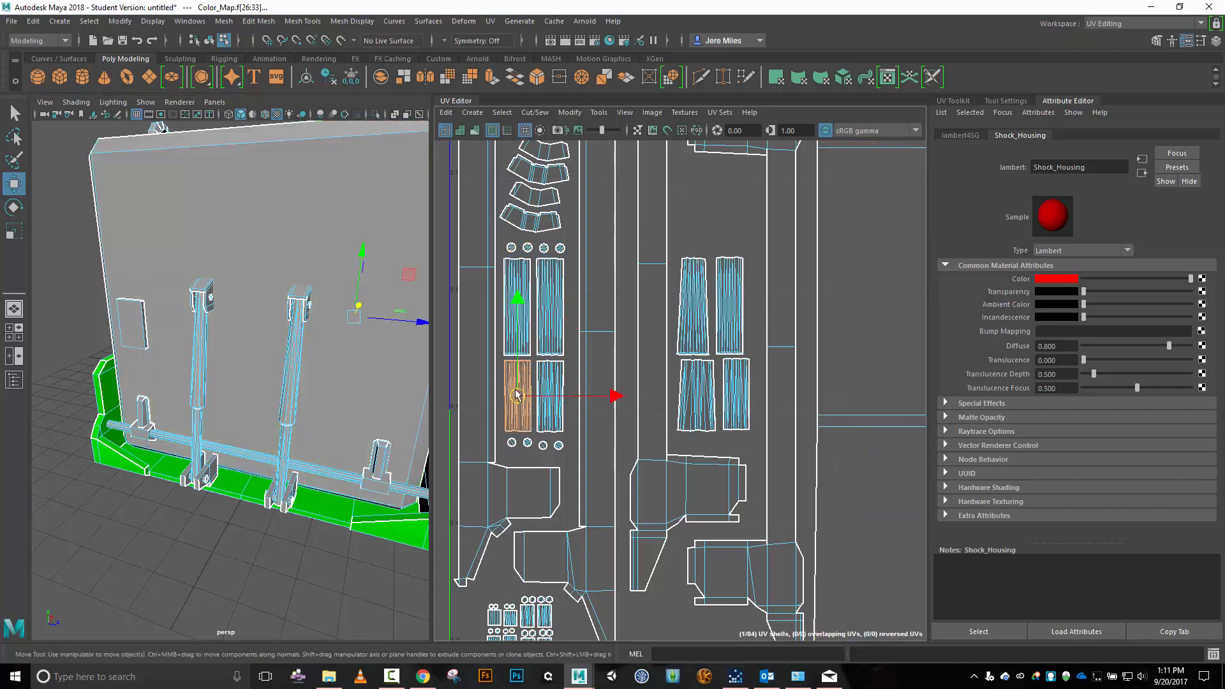
pyautogui.keyDown('shift'); pyautogui.click(550, 377); pyautogui.keyUp('shift')
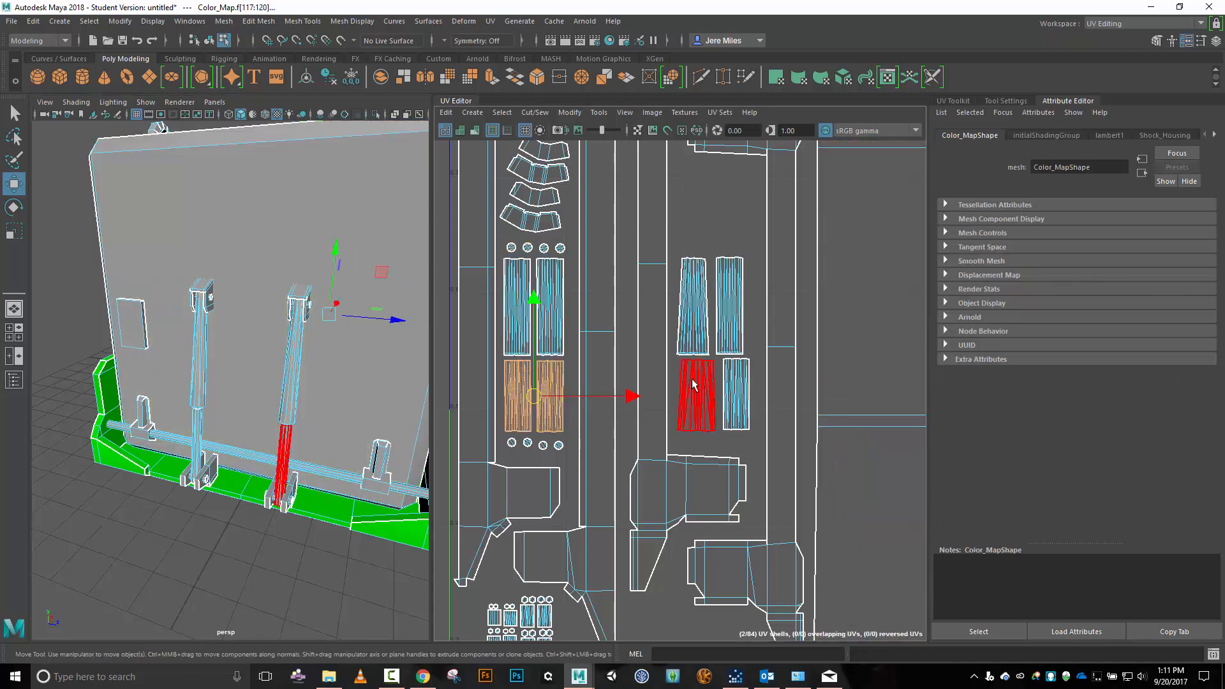
pyautogui.keyDown('shift'); pyautogui.click(696, 389); pyautogui.keyUp('shift')
pyautogui.keyDown('shift'); pyautogui.click(731, 384); pyautogui.keyUp('shift')
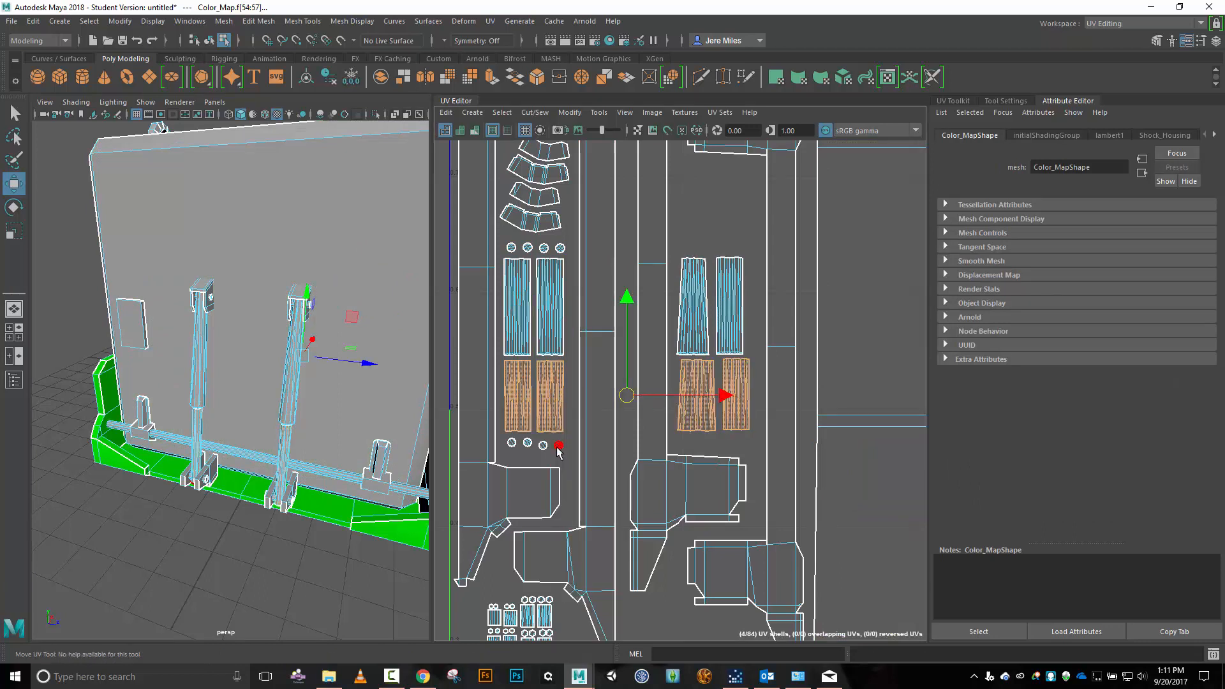
# Add the four round cap shells below the lower shock cylinders and assign a new Lambert material to the selection.
pyautogui.keyDown('shift'); pyautogui.click(559, 445); pyautogui.keyUp('shift')
pyautogui.keyDown('shift'); pyautogui.click(543, 445); pyautogui.keyUp('shift')
pyautogui.keyDown('shift'); pyautogui.click(527, 442); pyautogui.keyUp('shift')
pyautogui.keyDown('shift'); pyautogui.click(512, 443); pyautogui.keyUp('shift')
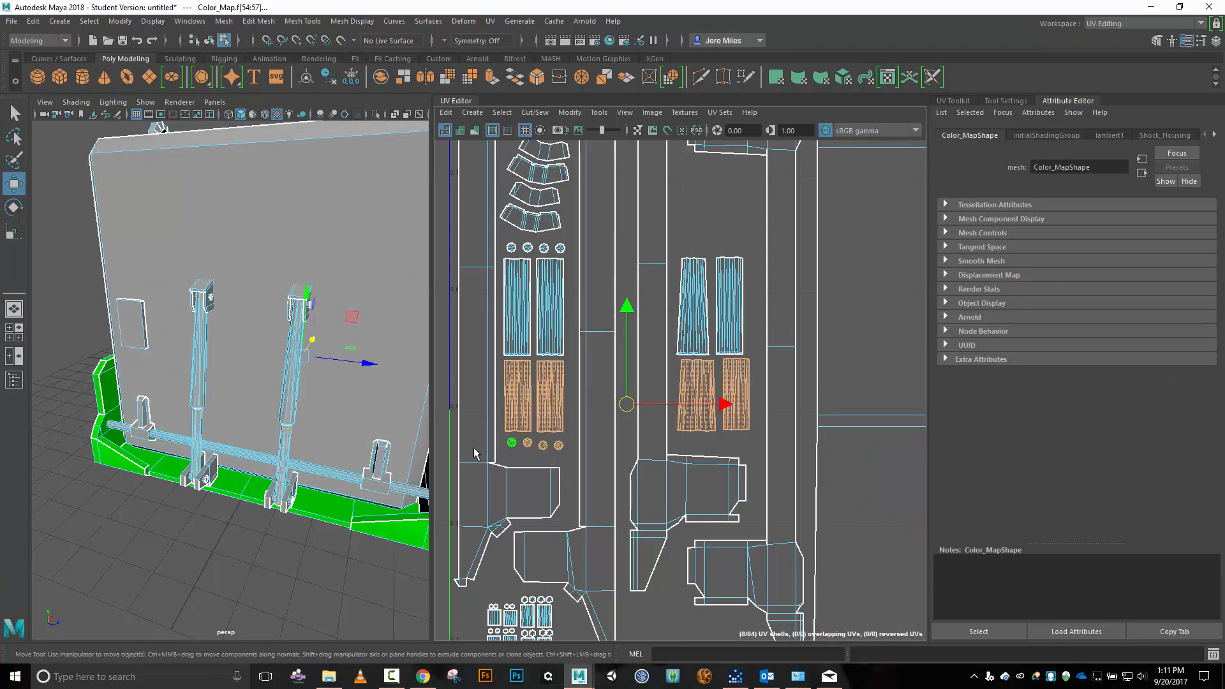
pyautogui.rightClick(285, 450)
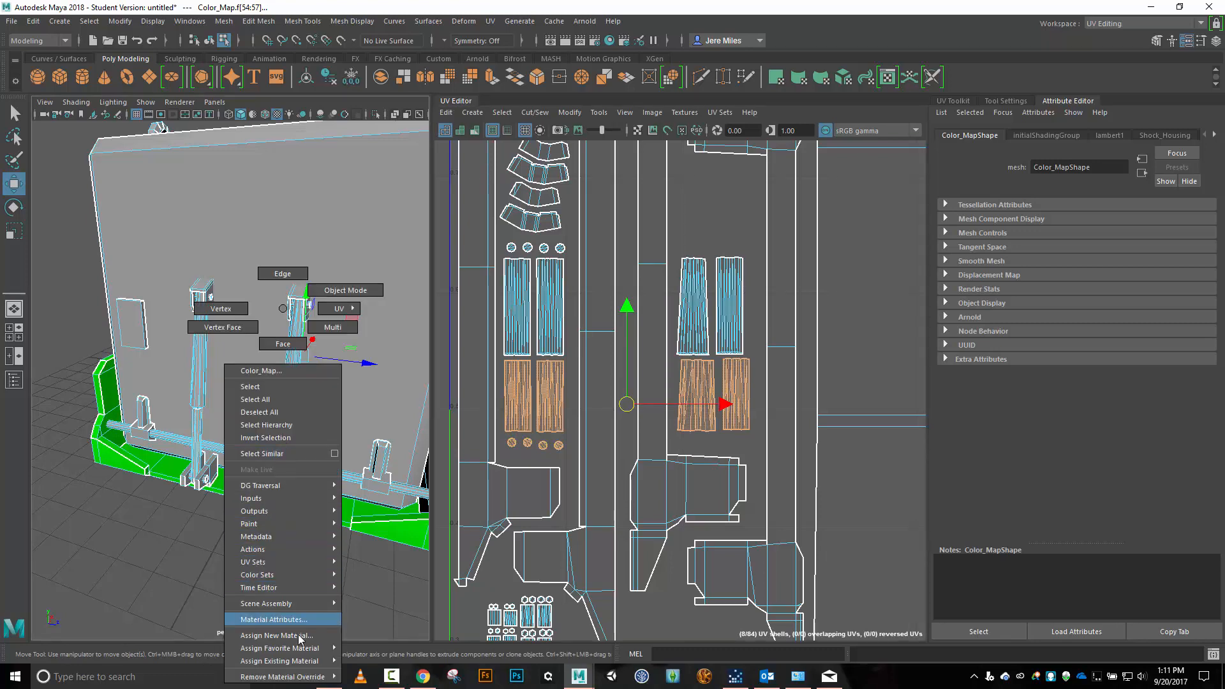
pyautogui.moveTo(305, 648)
pyautogui.click(370, 585)
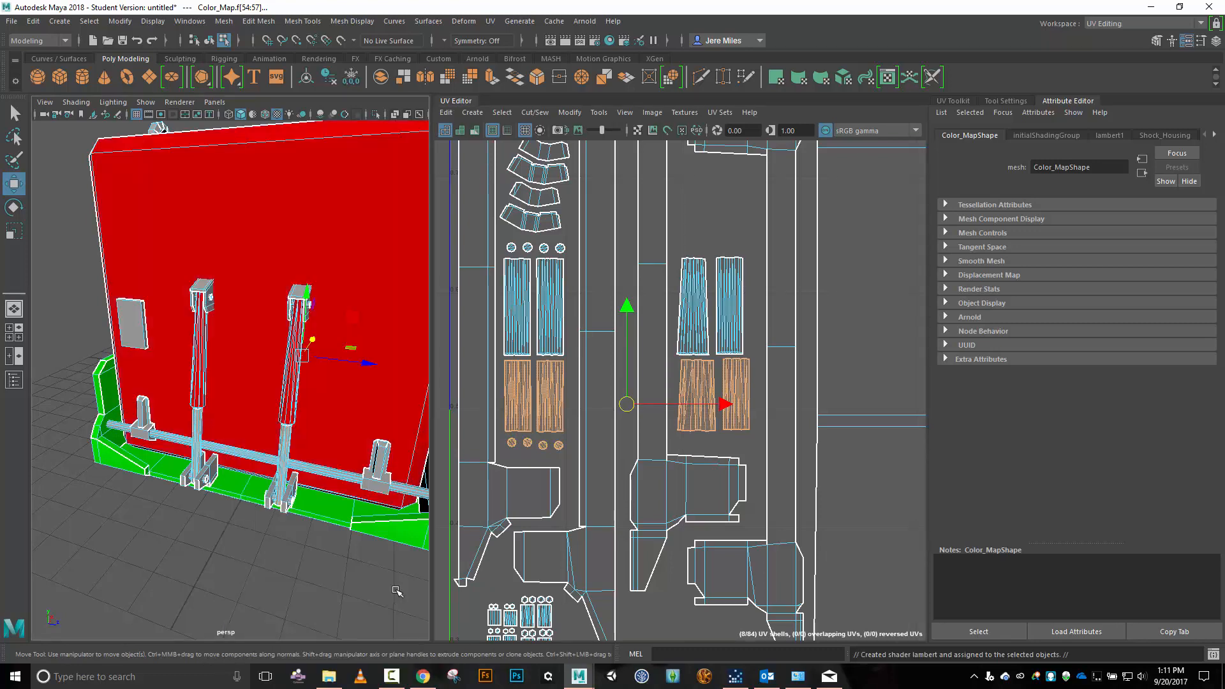
# Rename the lower shocks' new Lambert material Shock_Insert and set its color to cyan.
pyautogui.doubleClick(1094, 166)
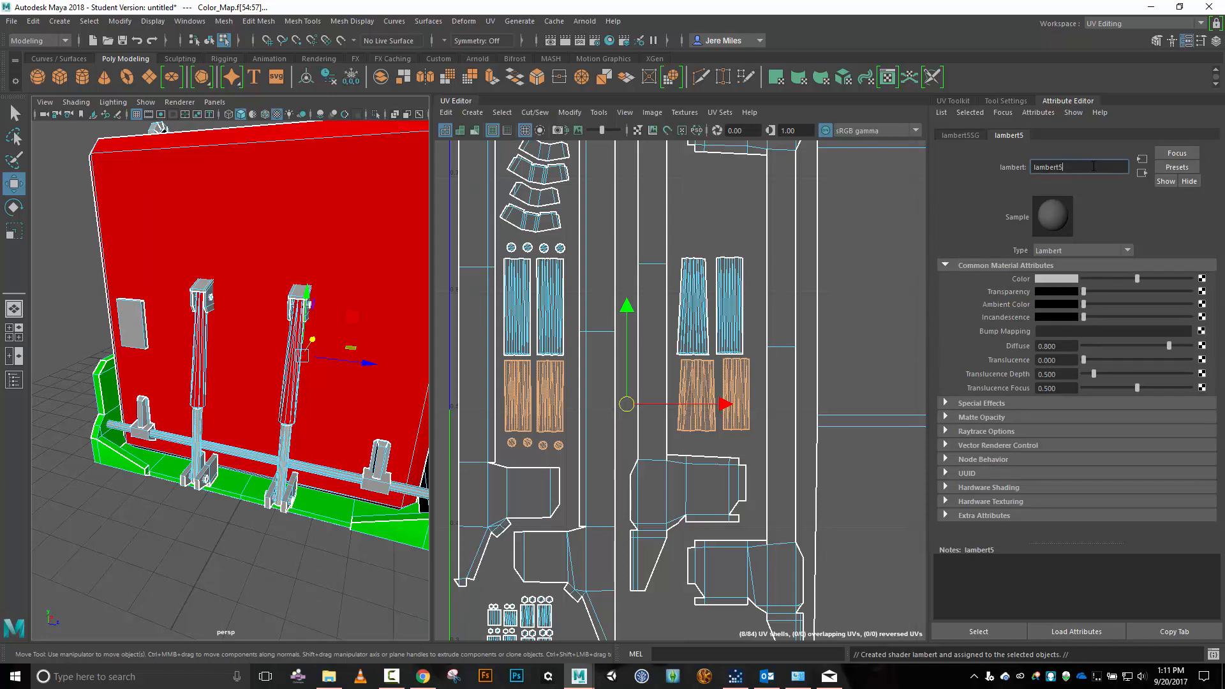
pyautogui.write('Shock_Insert')
pyautogui.press('Return')
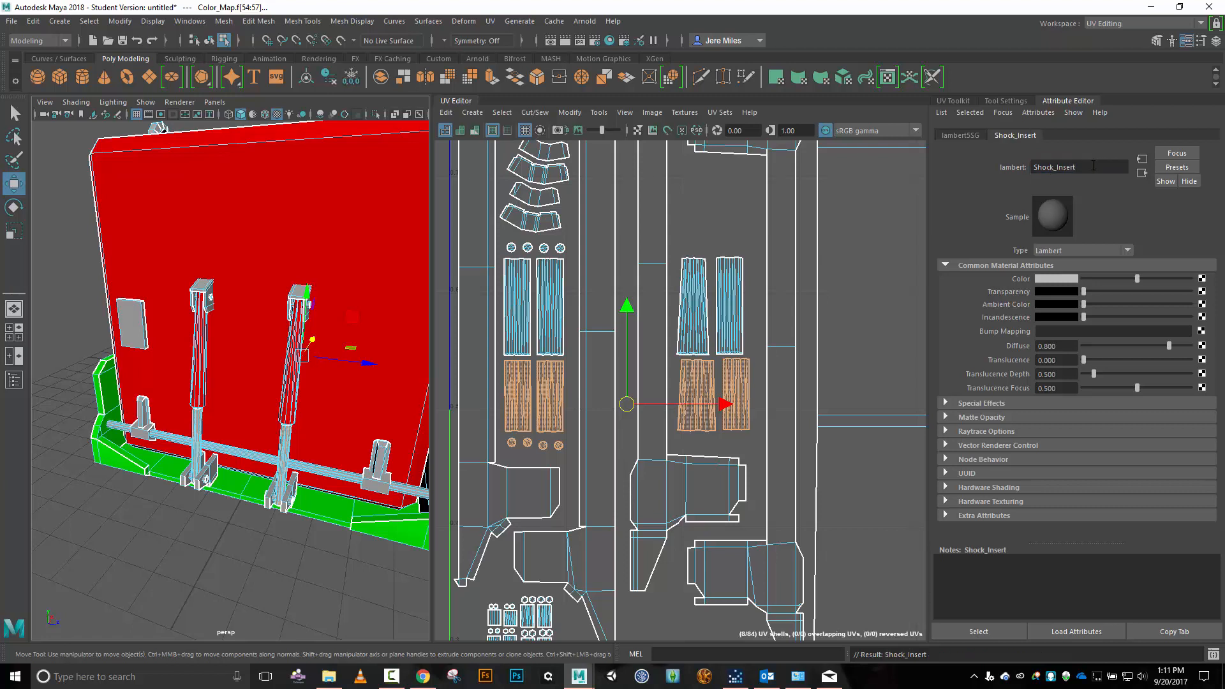
pyautogui.click(1069, 279)
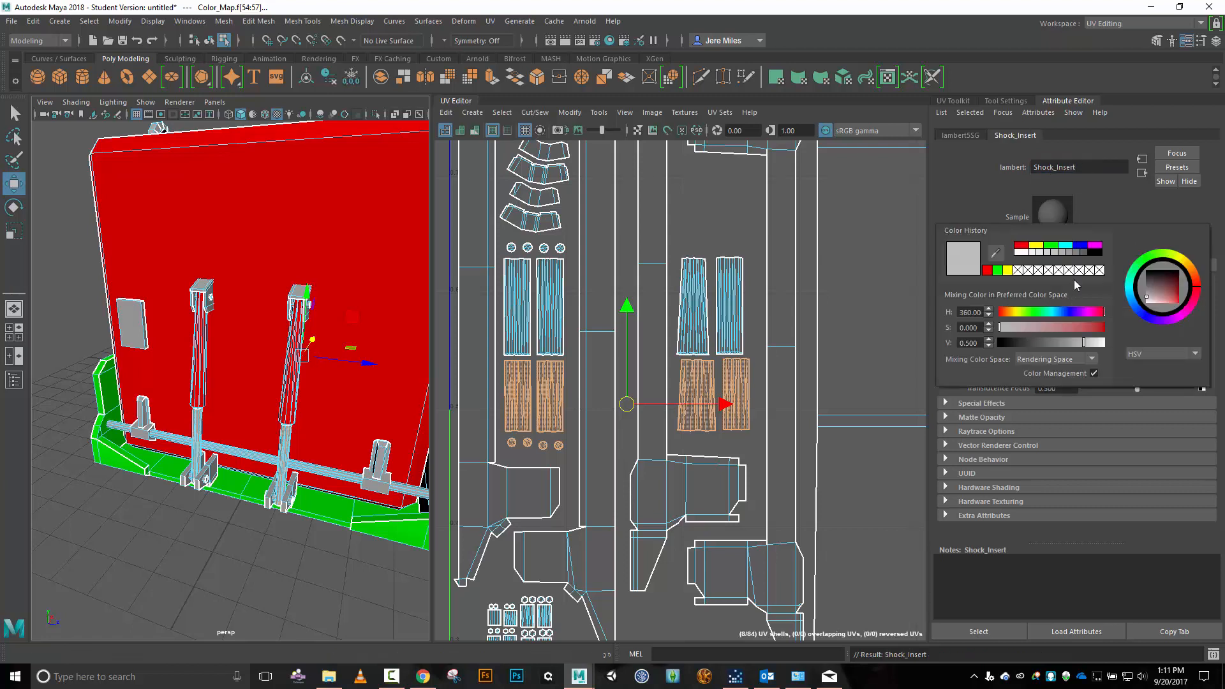
pyautogui.click(1069, 245)
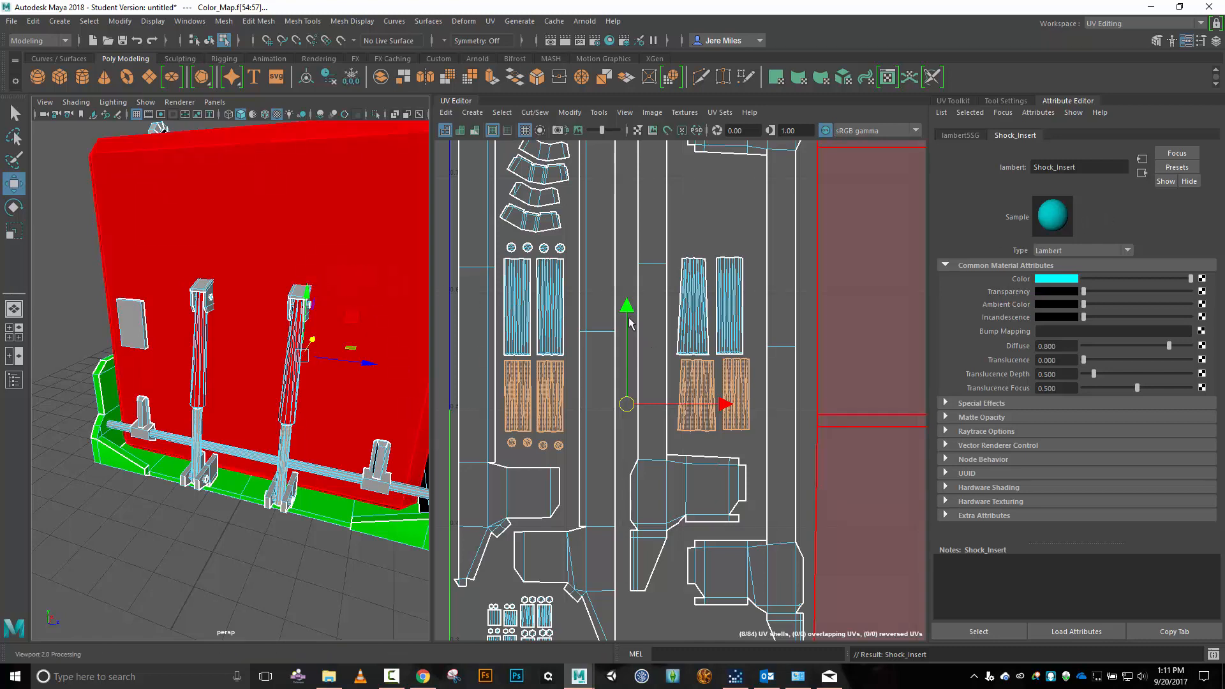
# Add the long rod shells and the small bolt shells with their round caps to the UV selection.
pyautogui.scroll(2, 595, 565)
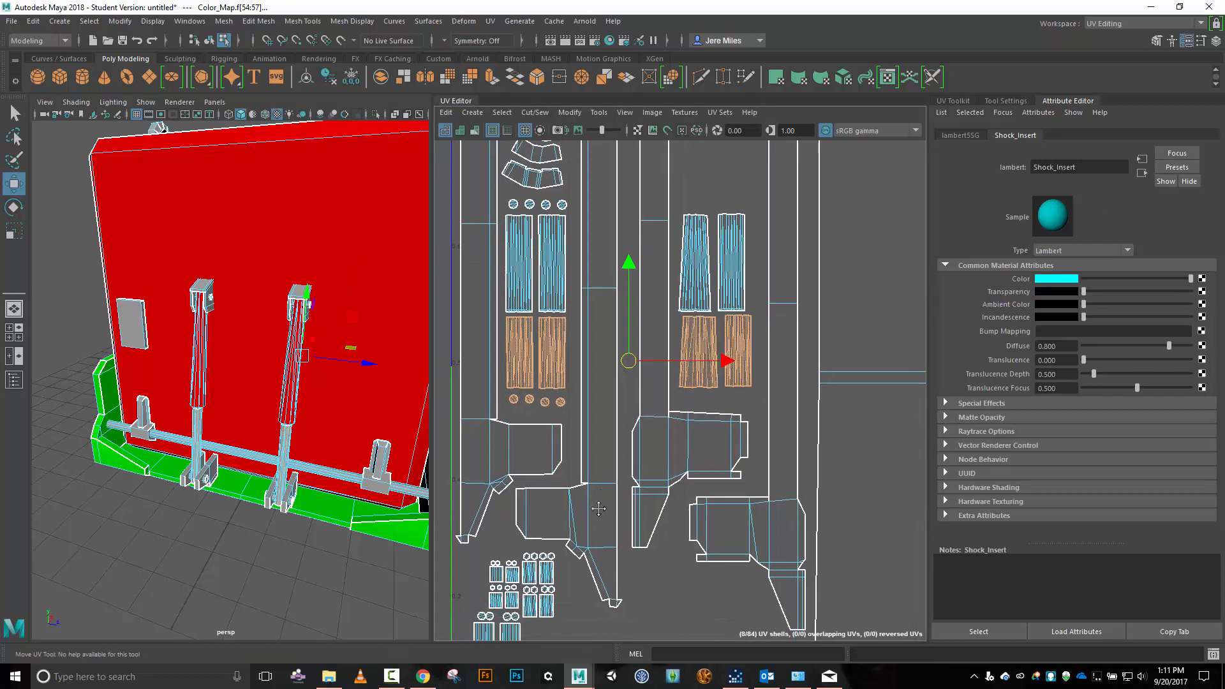
pyautogui.keyDown('alt'); pyautogui.moveTo(595, 565); pyautogui.dragTo(723, 247, button='middle'); pyautogui.keyUp('alt')
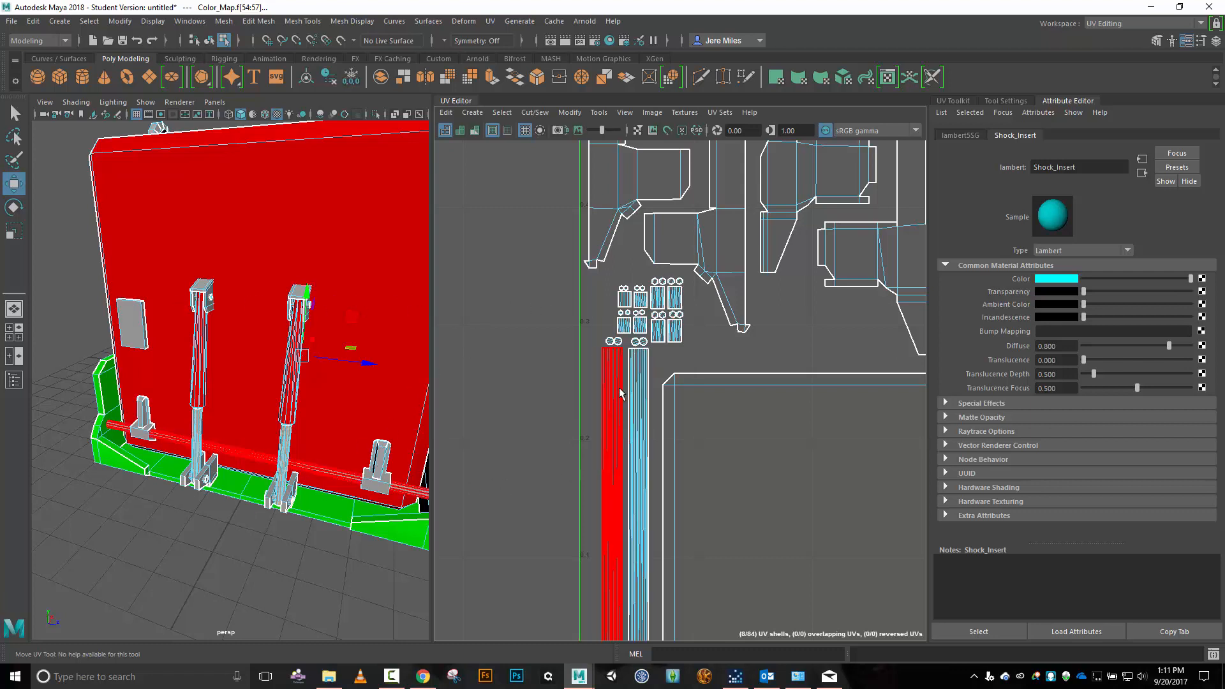
pyautogui.moveTo(591, 281); pyautogui.dragTo(694, 362)
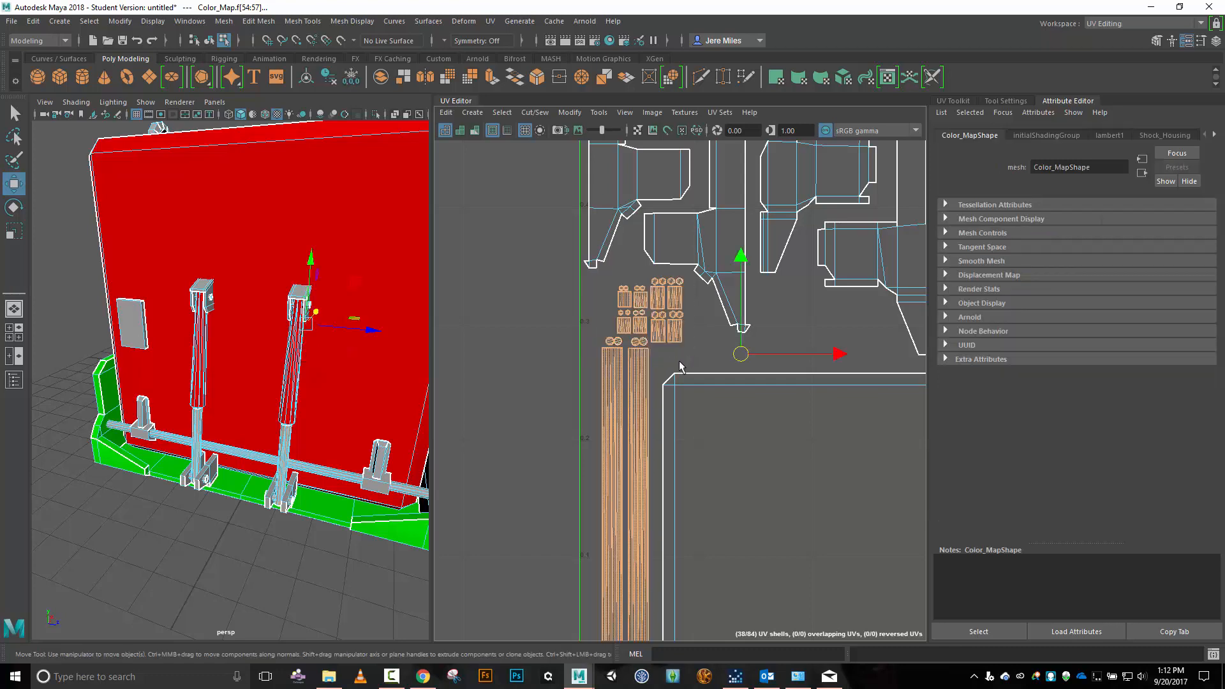
# Deselect the four lower shock cylinder shells and their round caps, keeping only the rod and bolt shells selected.
pyautogui.scroll(-4, 680, 365)
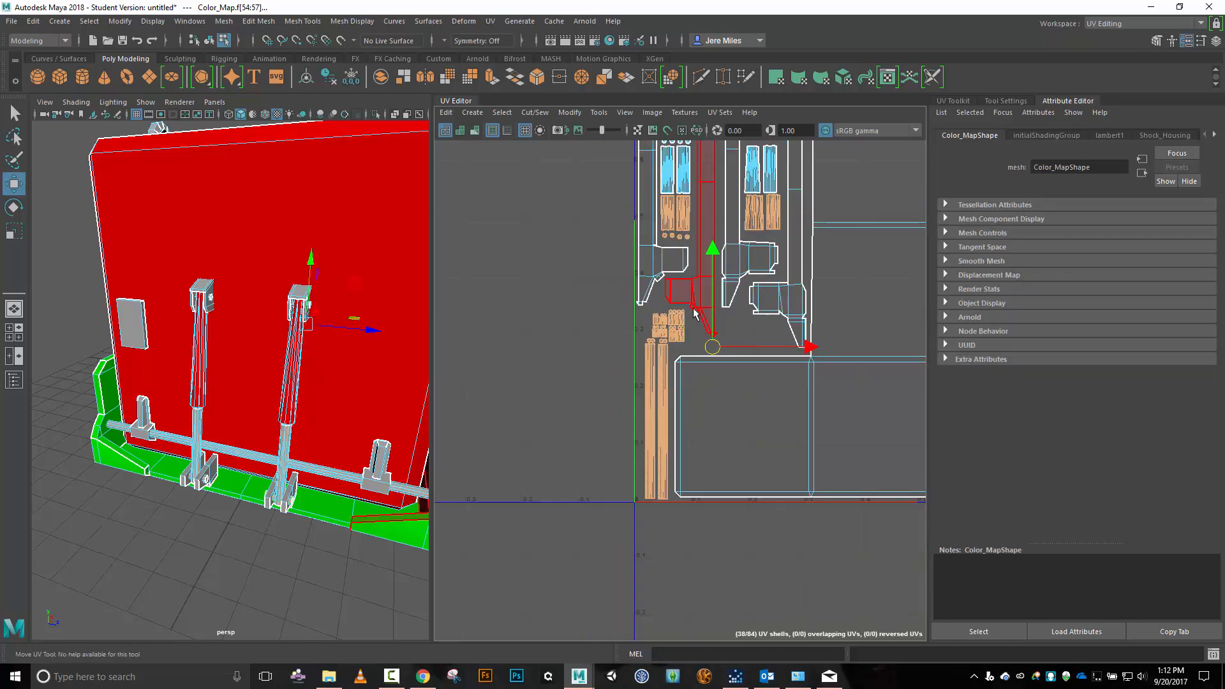
pyautogui.keyDown('ctrl'); pyautogui.click(671, 220); pyautogui.keyUp('ctrl')
pyautogui.keyDown('ctrl'); pyautogui.click(683, 220); pyautogui.keyUp('ctrl')
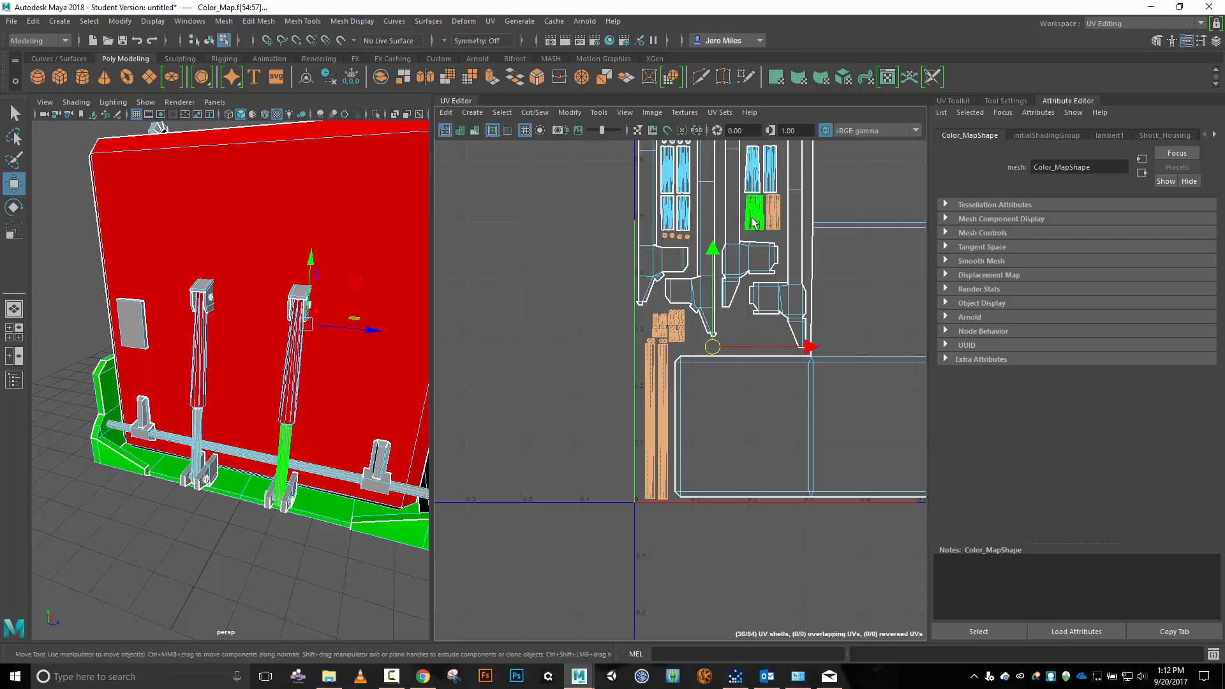
pyautogui.keyDown('ctrl'); pyautogui.click(751, 219); pyautogui.keyUp('ctrl')
pyautogui.keyDown('ctrl'); pyautogui.click(771, 218); pyautogui.keyUp('ctrl')
pyautogui.keyDown('ctrl'); pyautogui.click(684, 239); pyautogui.keyUp('ctrl')
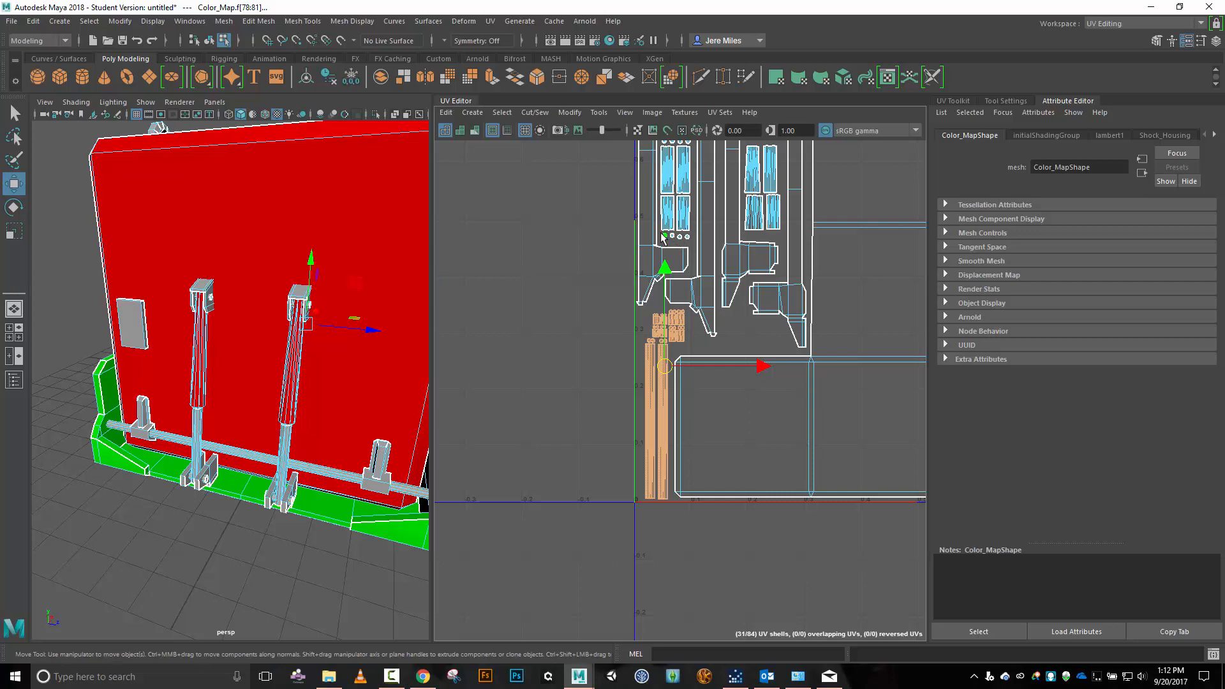
pyautogui.keyDown('ctrl'); pyautogui.click(664, 237); pyautogui.keyUp('ctrl')
pyautogui.keyDown('alt'); pyautogui.moveTo(733, 206); pyautogui.dragTo(735, 246, button='middle'); pyautogui.keyUp('alt')
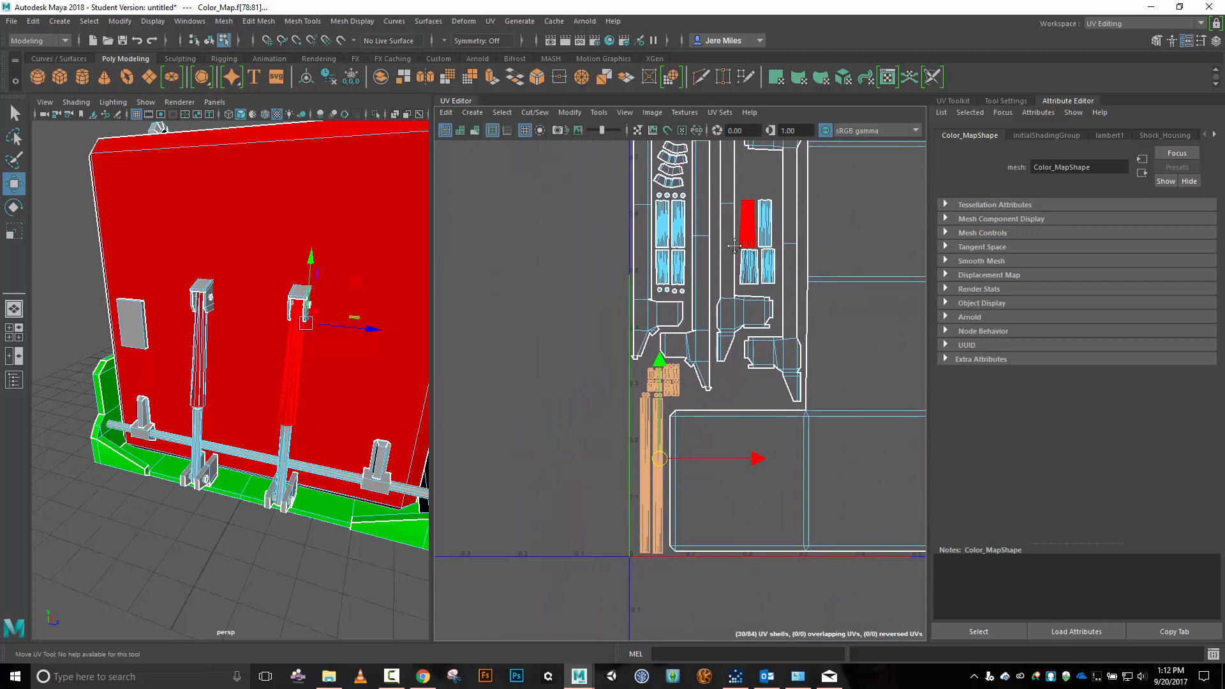
# Assign a new Lambert material to the selected rod and bolt shells.
pyautogui.rightClick(273, 500)
pyautogui.moveTo(282, 647)
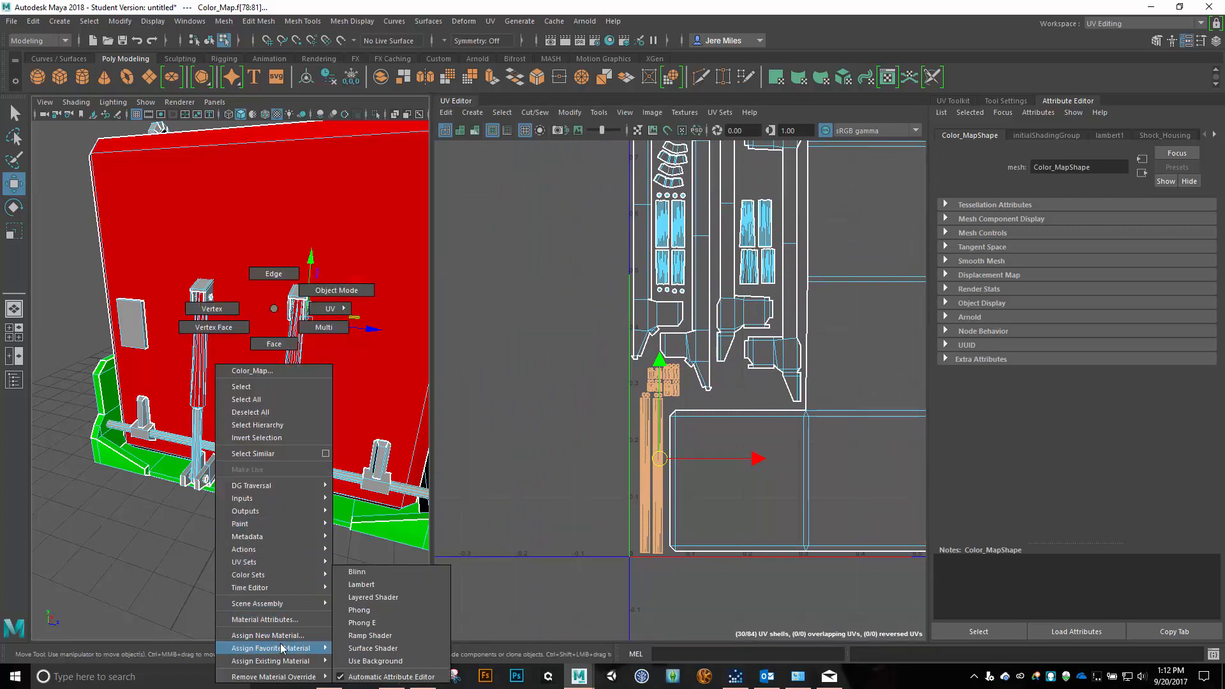
pyautogui.click(387, 587)
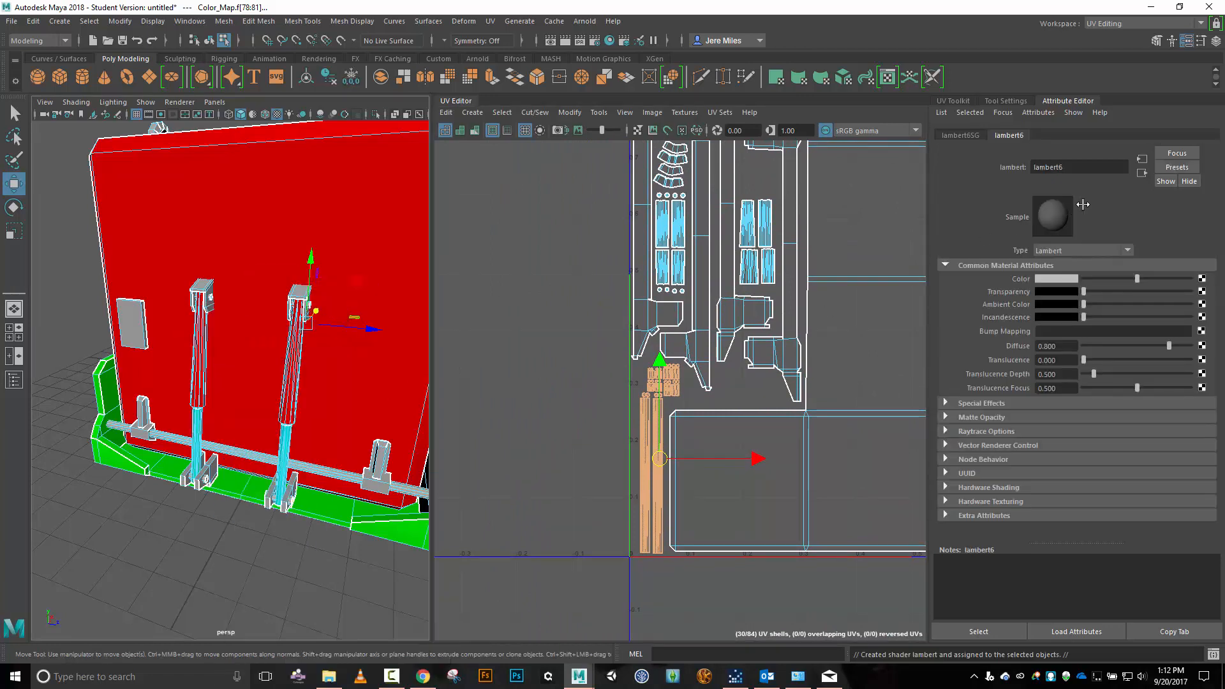
# Rename the rod and bolt shells' new Lambert material Bolts and set its color to blue.
pyautogui.click(1091, 166)
pyautogui.doubleClick(1092, 168)
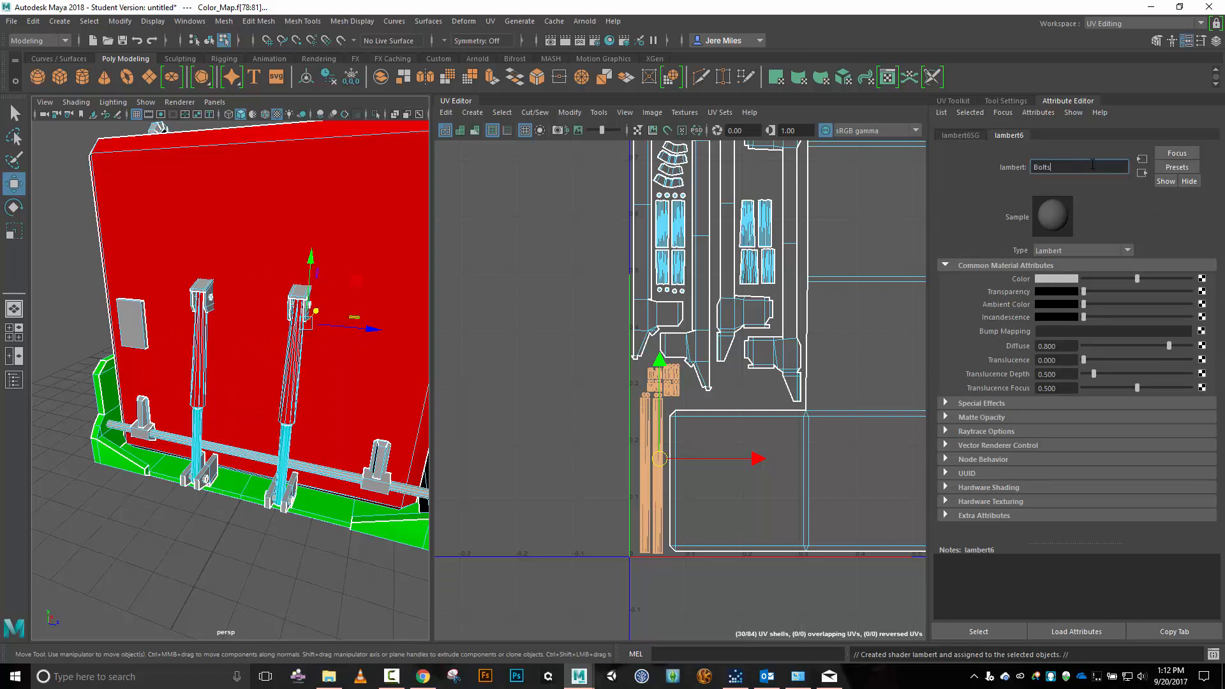
pyautogui.press('Return')
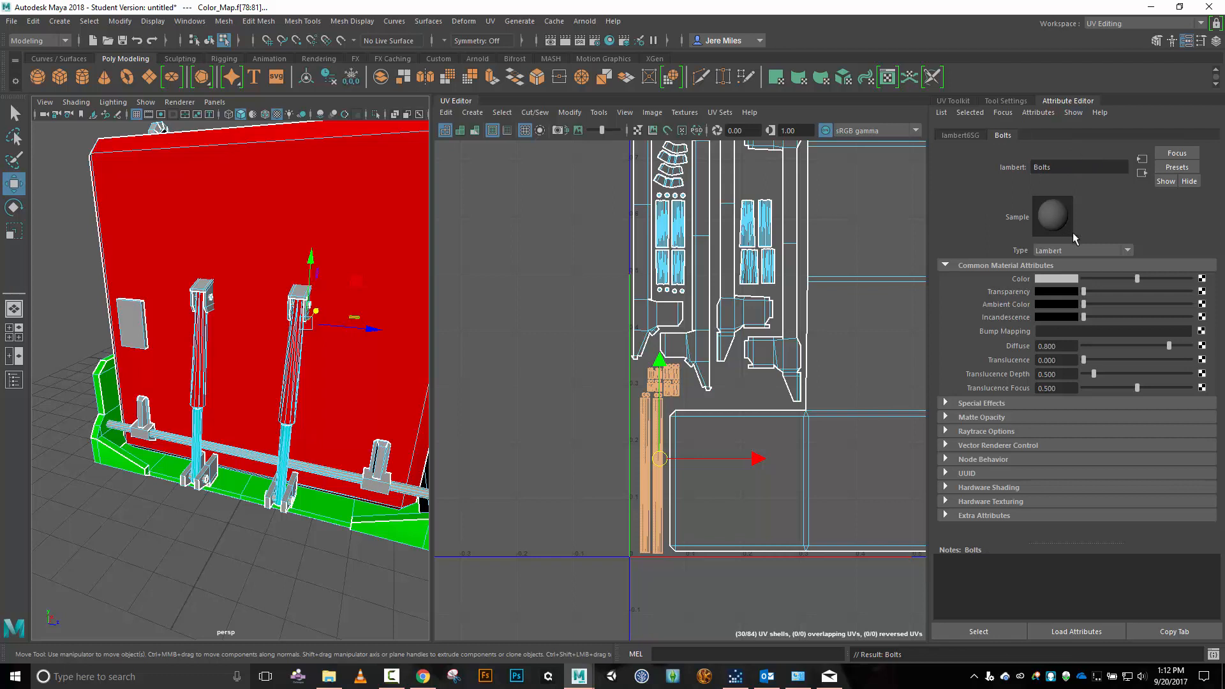
pyautogui.click(1064, 279)
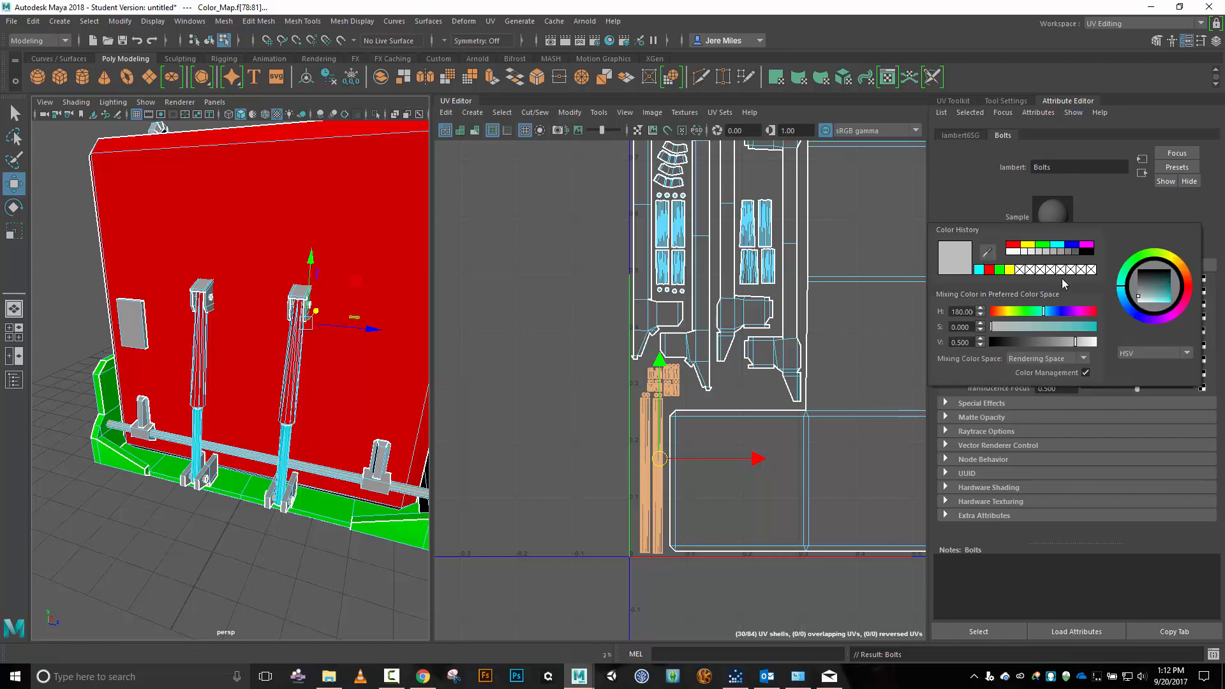
pyautogui.click(1075, 245)
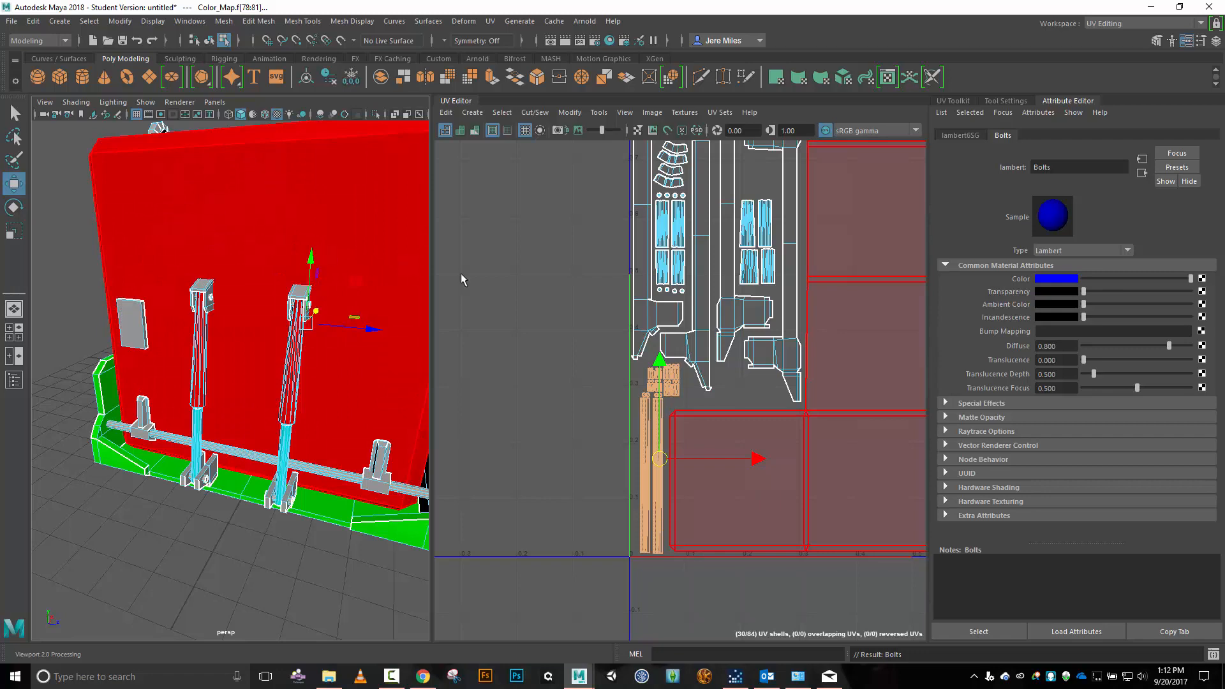
# Select the two rectangular panel shells beside the container body shell and assign the existing yellow material to them.
pyautogui.scroll(-4, 772, 272)
pyautogui.keyDown('alt'); pyautogui.moveTo(826, 230); pyautogui.dragTo(653, 321, button='middle'); pyautogui.keyUp('alt')
pyautogui.click(786, 265)
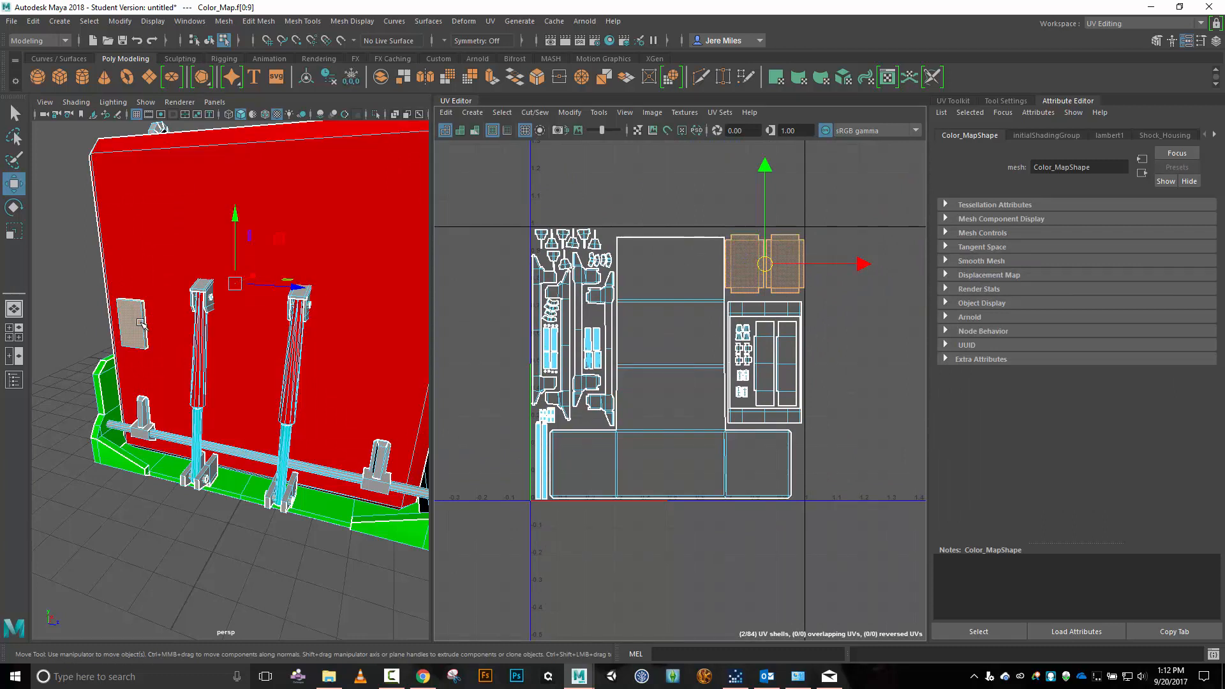
pyautogui.moveTo(142, 324); pyautogui.dragTo(242, 614, button='right')
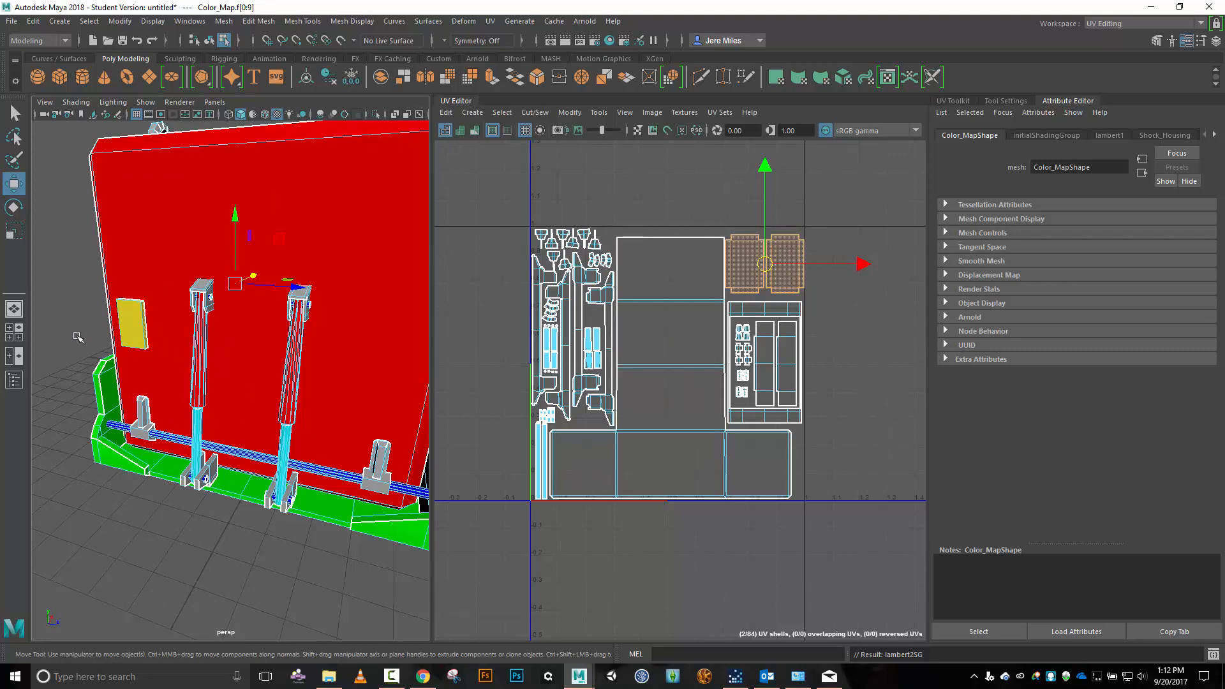
pyautogui.scroll(-5, 75, 334)
pyautogui.keyDown('alt'); pyautogui.moveTo(76, 329); pyautogui.dragTo(256, 329); pyautogui.keyUp('alt')
pyautogui.scroll(8, 260, 327)
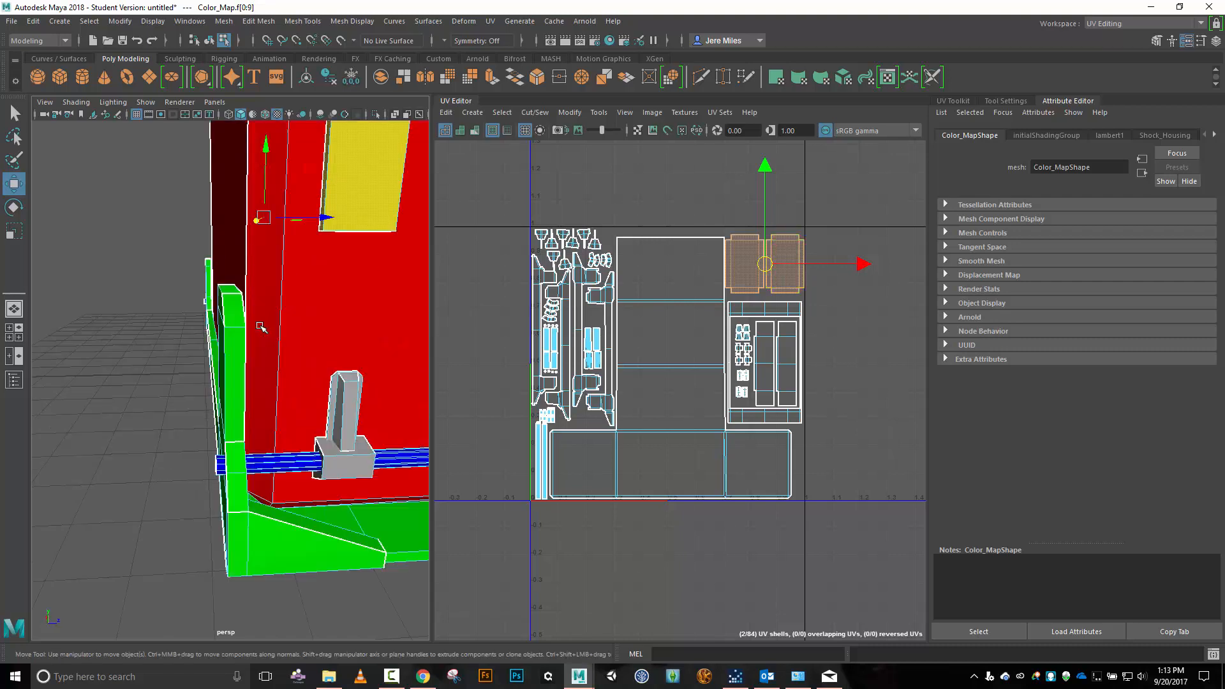
pyautogui.scroll(-5, 307, 282)
pyautogui.moveTo(274, 296)
pyautogui.mouseDown(button='right')
pyautogui.moveTo(288, 648)
pyautogui.moveTo(352, 656)
pyautogui.moveTo(389, 641)
pyautogui.moveTo(392, 613)
pyautogui.mouseUp(button='right')
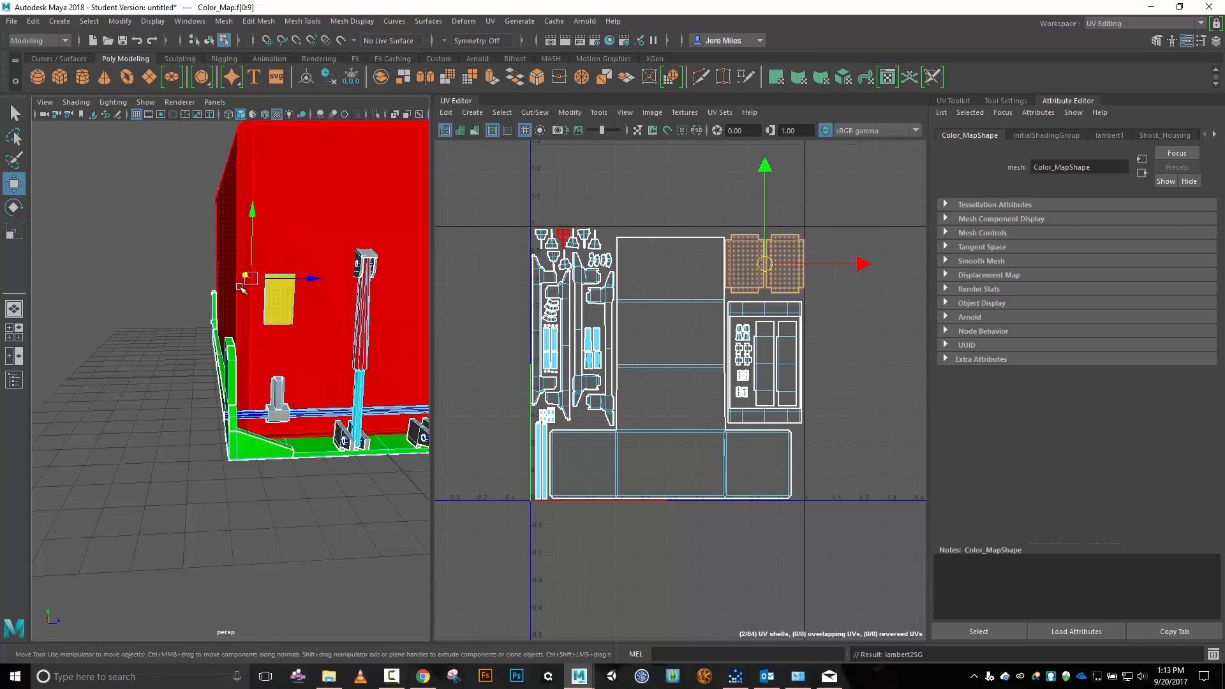
# Toggle the viewport's Hardware Texturing off and back on.
pyautogui.click(85, 107)
pyautogui.click(112, 304)
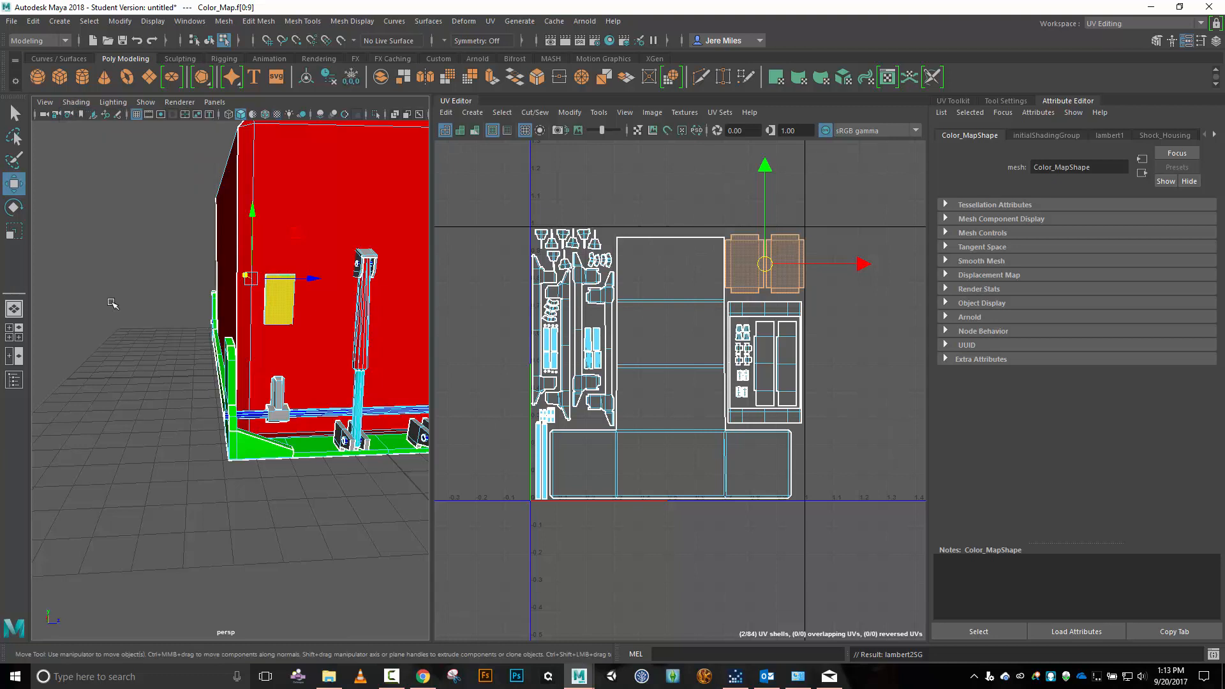
pyautogui.click(76, 102)
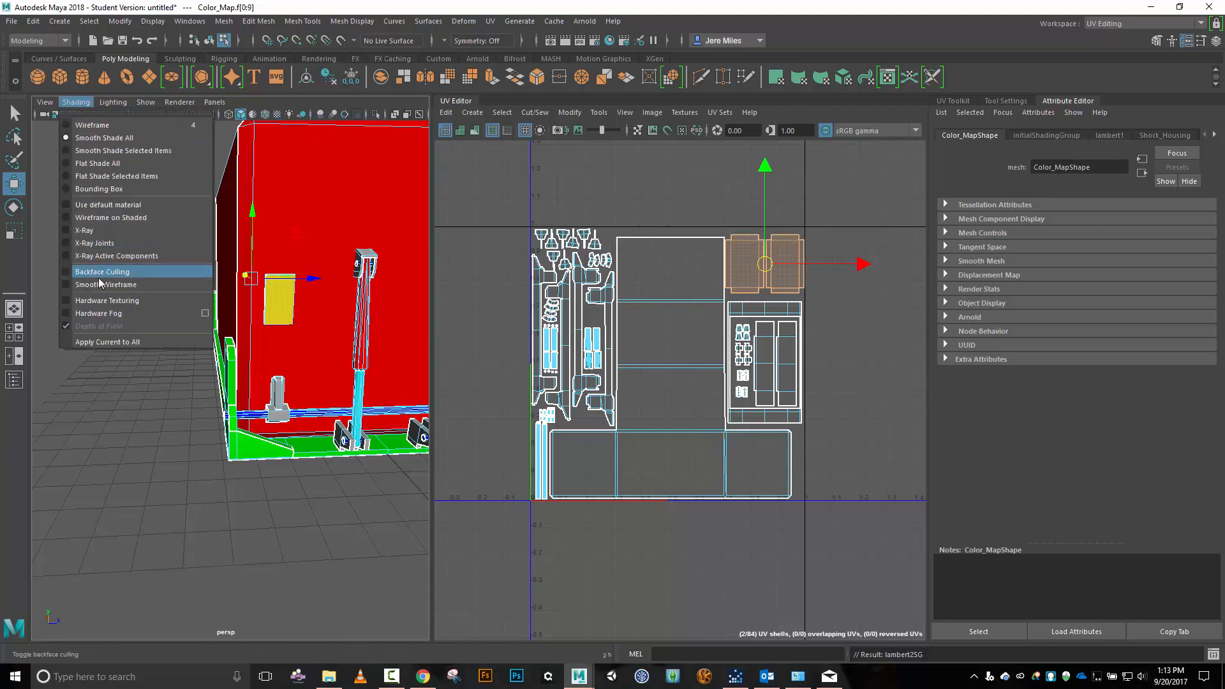
pyautogui.click(100, 301)
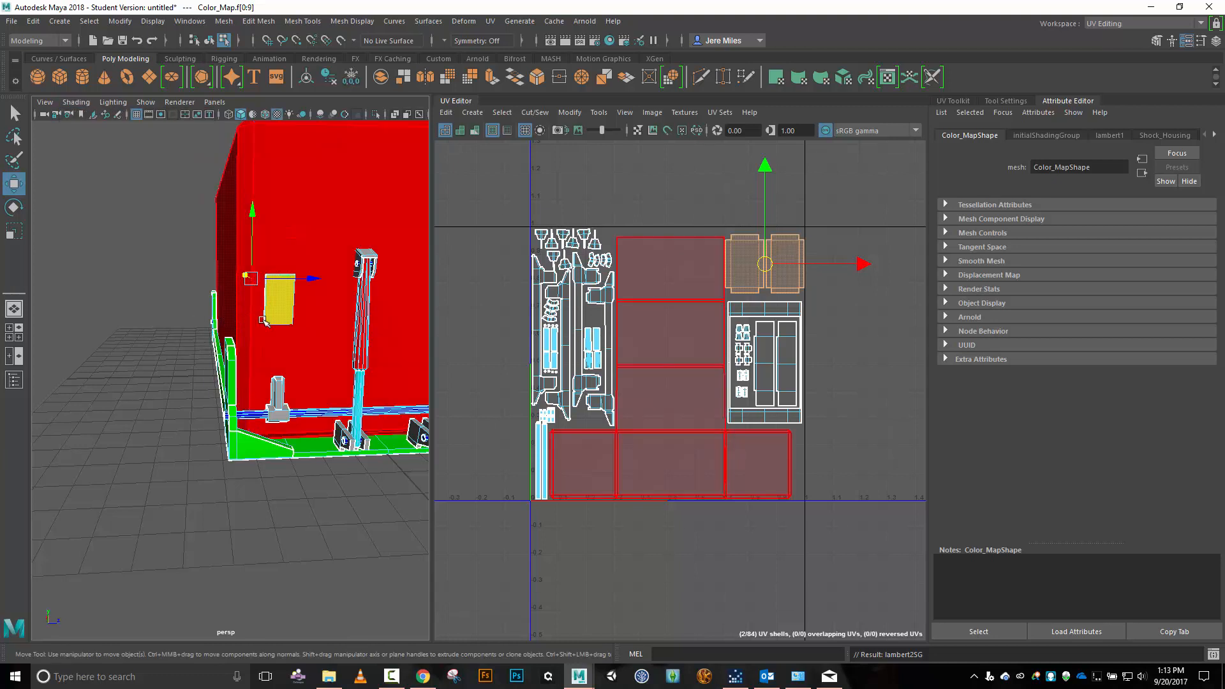
# Check the Shock_Housing material and which parts the container body and two panel shells cover, undoing the stray move.
pyautogui.click(1154, 136)
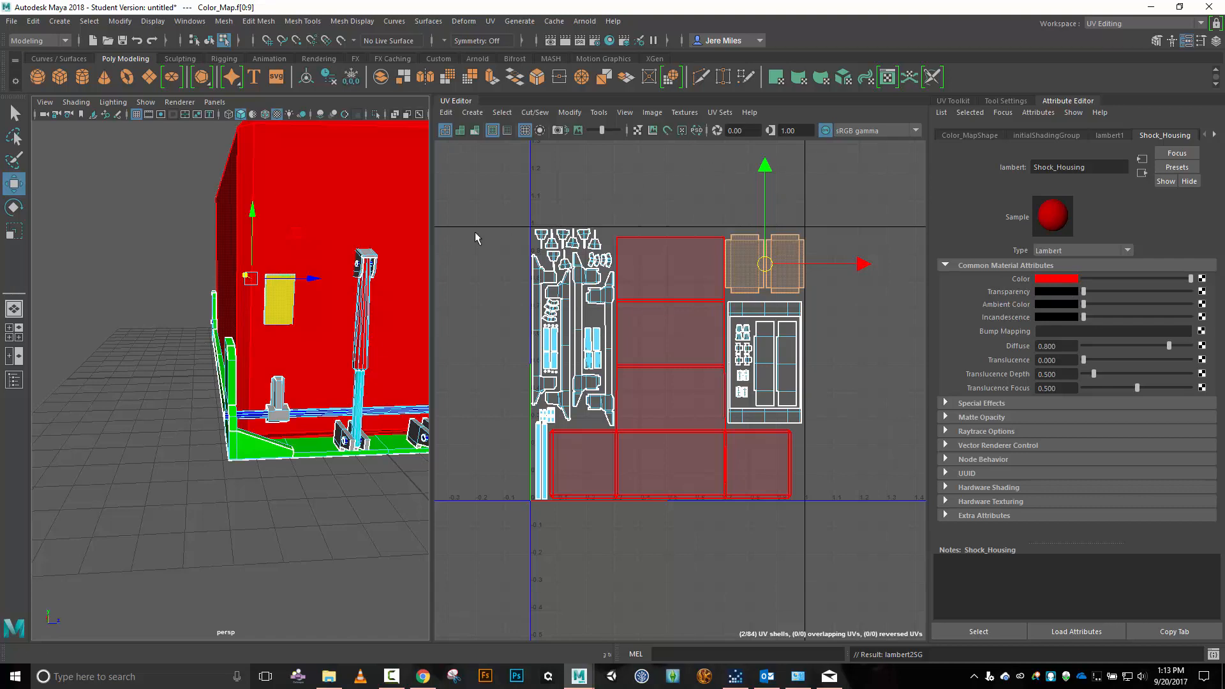
pyautogui.click(663, 283)
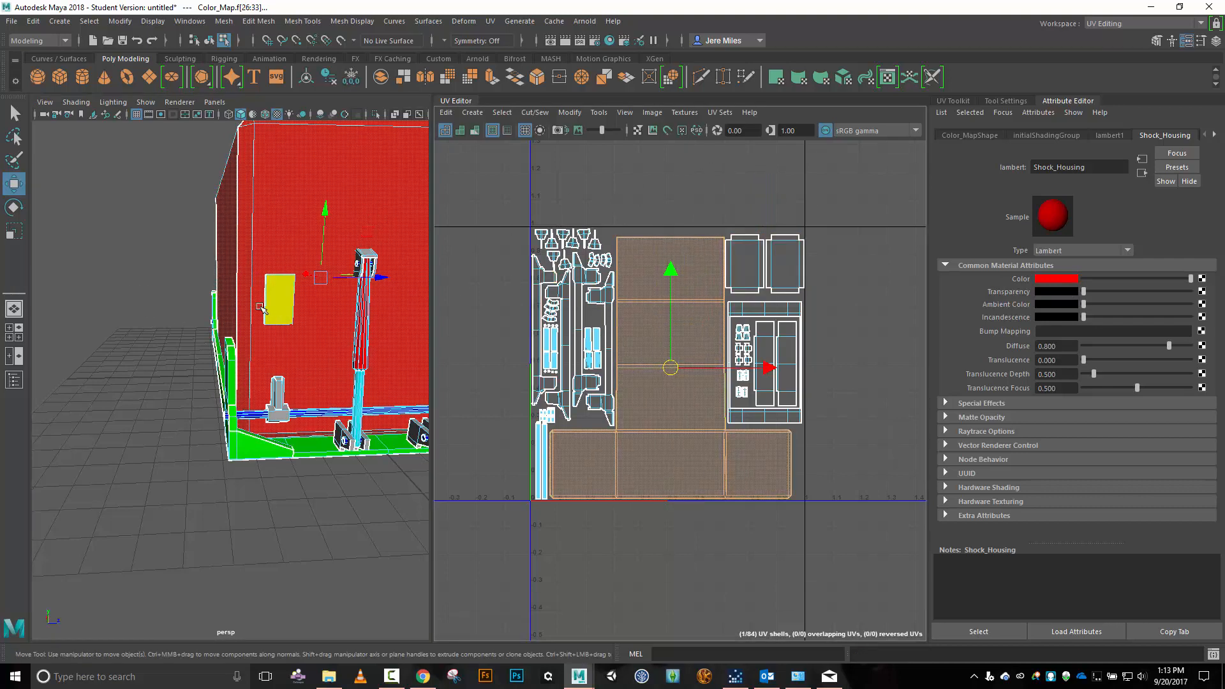
pyautogui.click(291, 509)
pyautogui.click(291, 296)
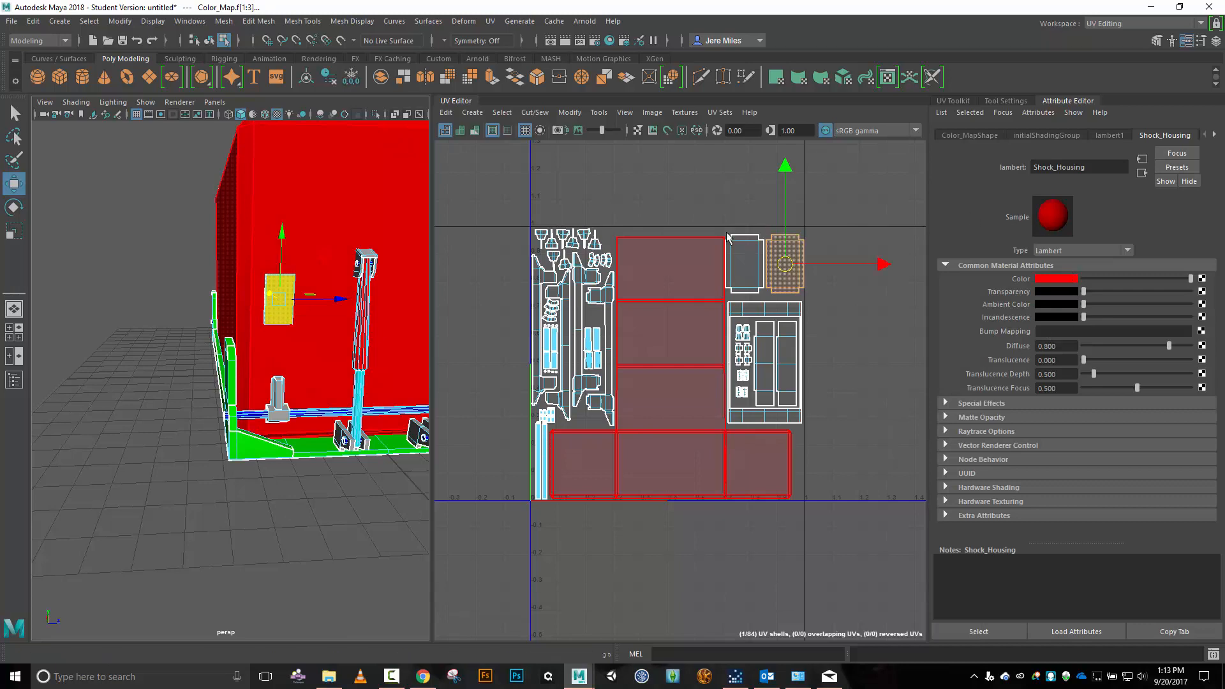
pyautogui.click(745, 267)
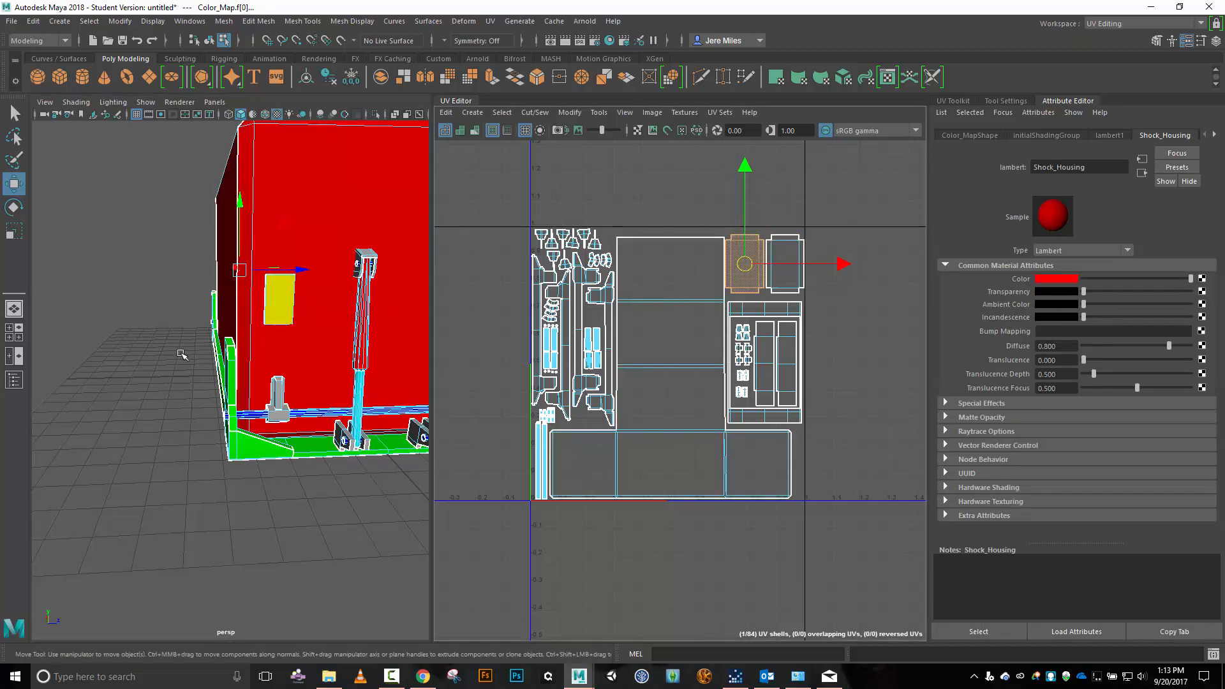
pyautogui.scroll(5, 255, 344)
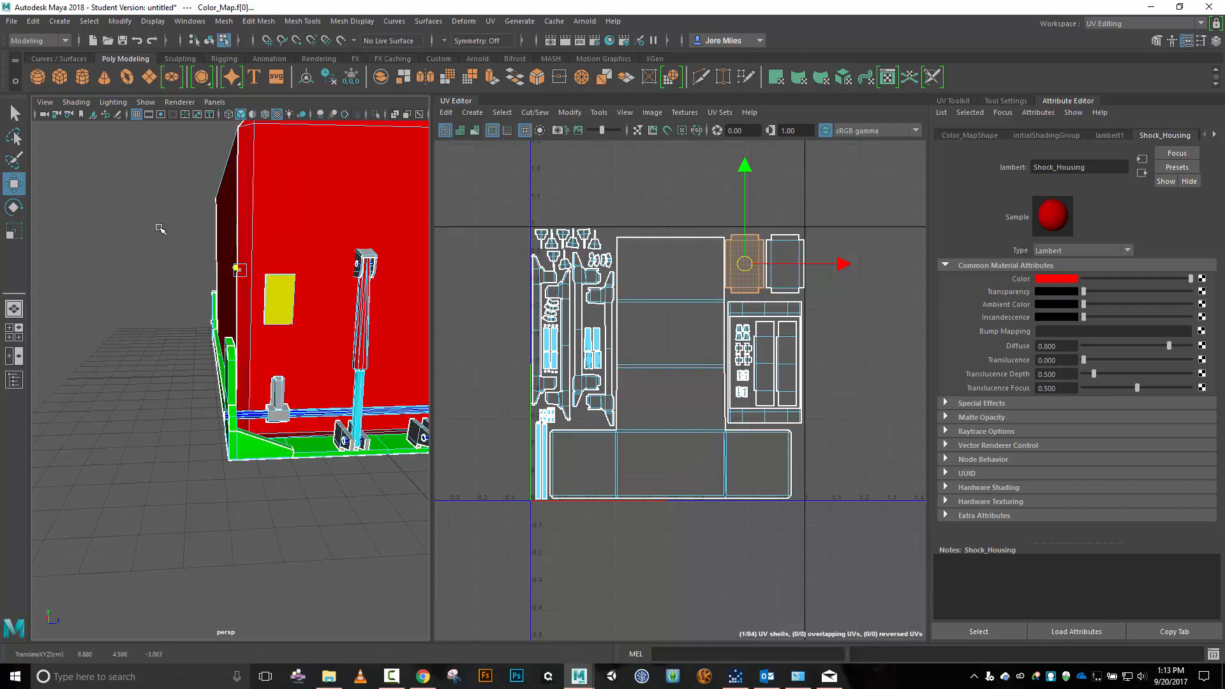
pyautogui.hotkey('ctrl', 'z')
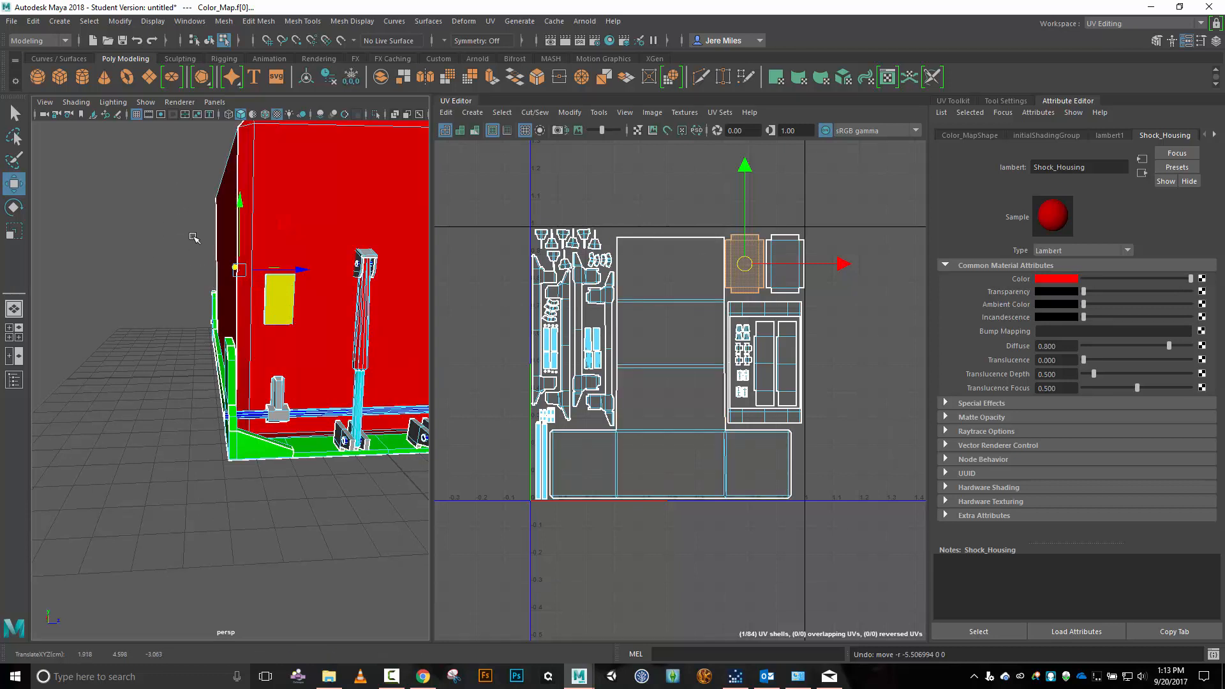
# Select the four lifting loops on the container's roof and assign the existing green material to them.
pyautogui.keyDown('alt'); pyautogui.moveTo(199, 220); pyautogui.dragTo(245, 297); pyautogui.keyUp('alt')
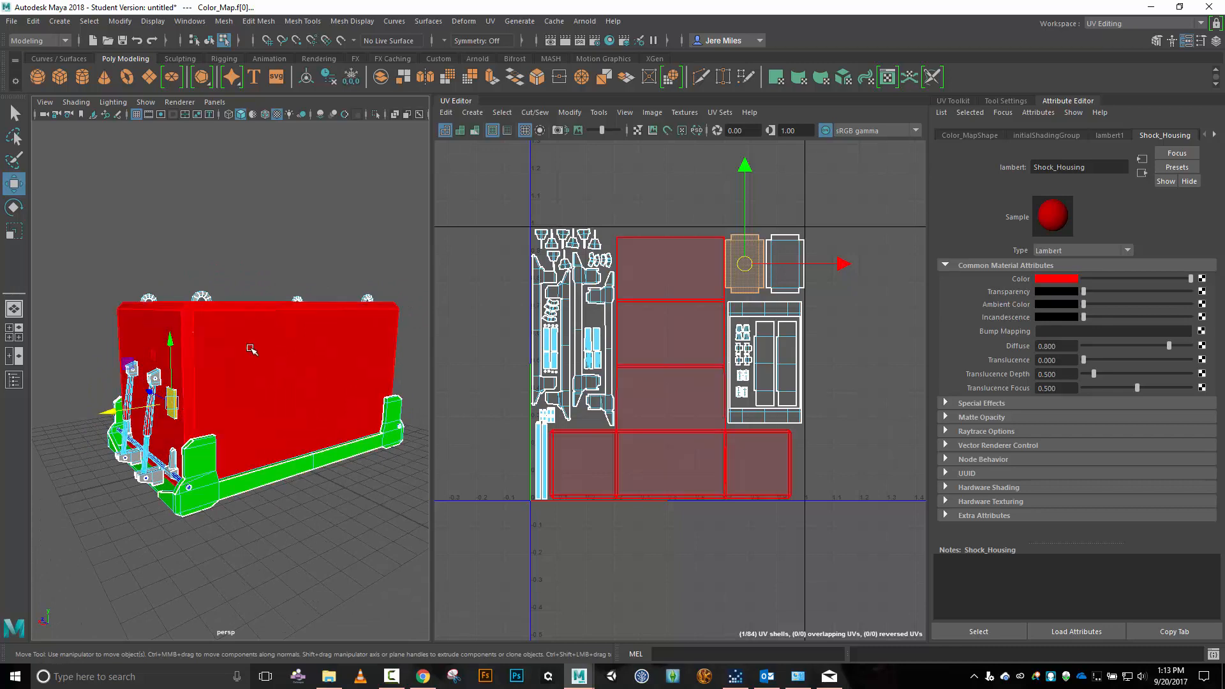
pyautogui.click(201, 295)
pyautogui.keyDown('alt'); pyautogui.moveTo(273, 230); pyautogui.dragTo(198, 260); pyautogui.keyUp('alt')
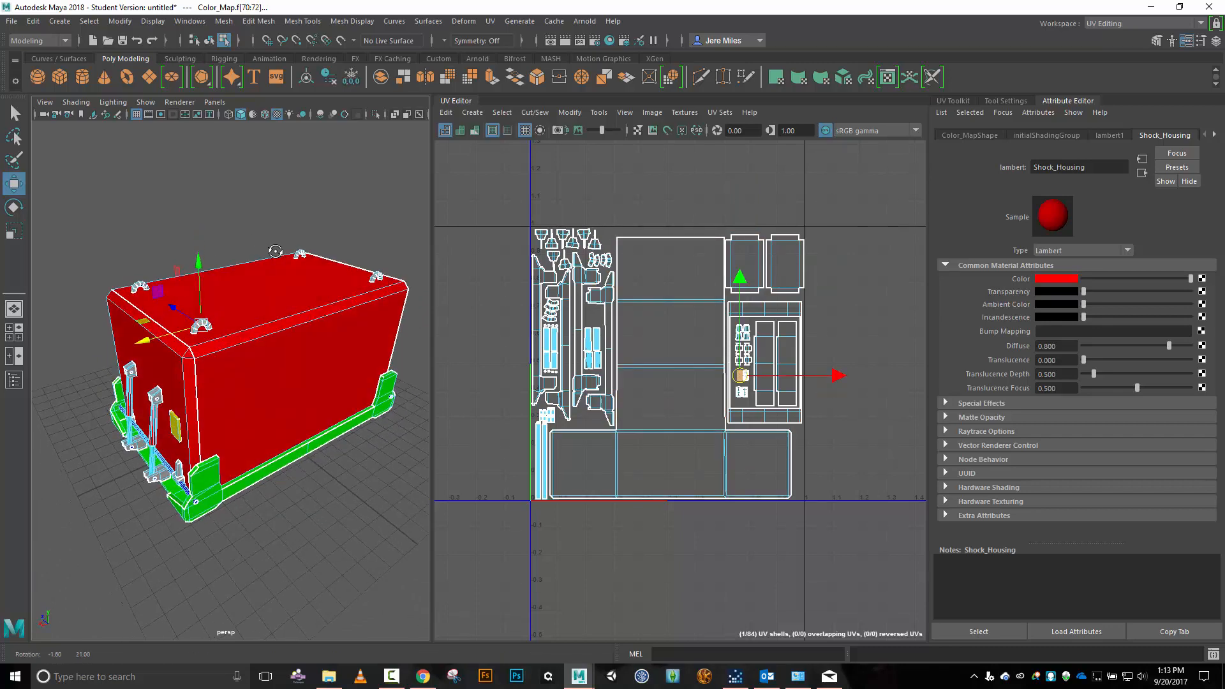
pyautogui.keyDown('shift'); pyautogui.click(139, 285); pyautogui.keyUp('shift')
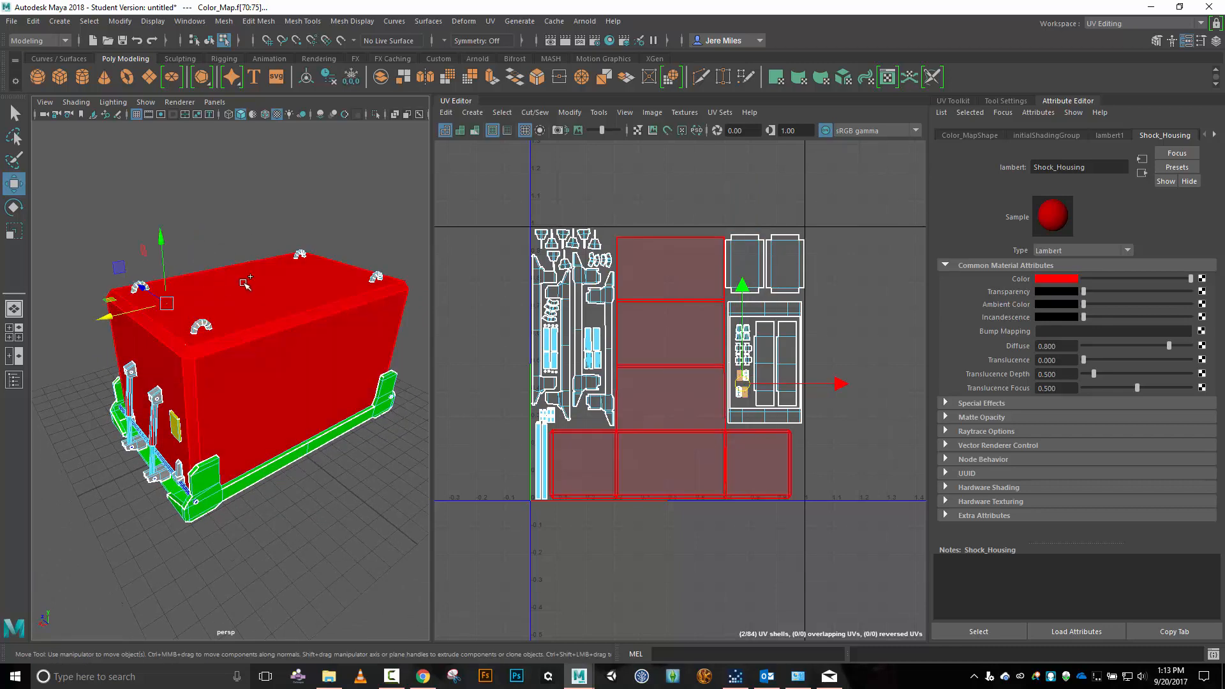
pyautogui.keyDown('shift'); pyautogui.click(377, 276); pyautogui.keyUp('shift')
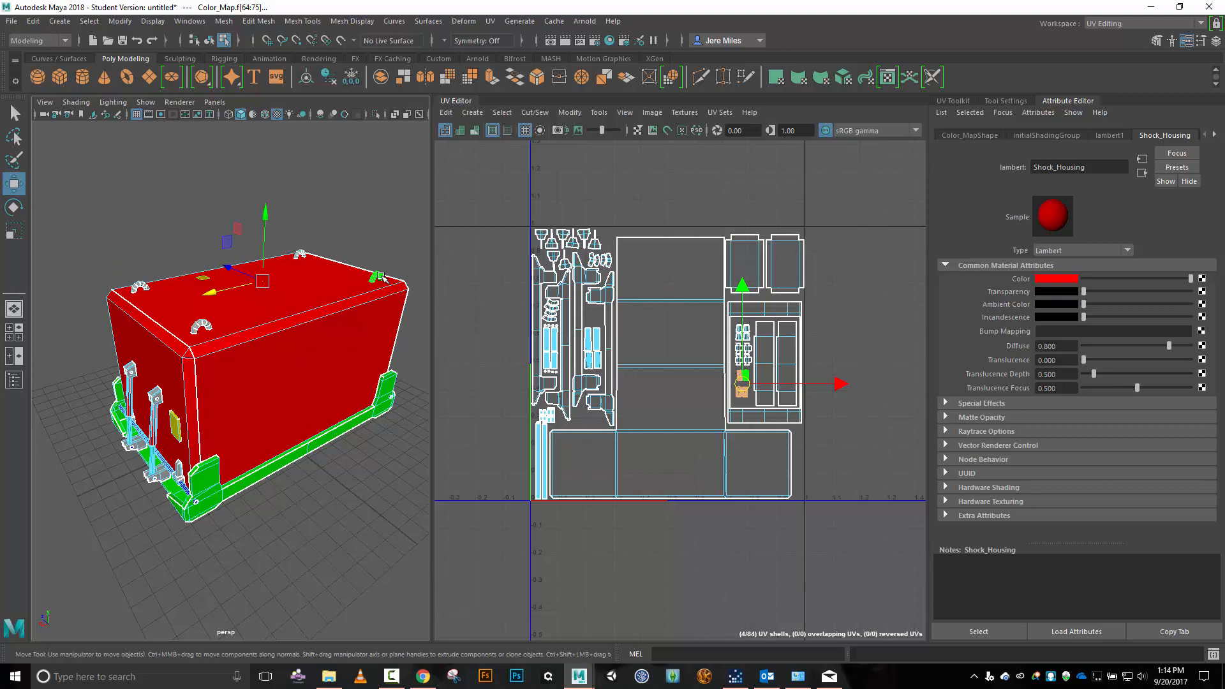
pyautogui.moveTo(383, 277); pyautogui.dragTo(475, 648, button='right')
# Select the UV shell of one lower shock bracket at the container's end.
pyautogui.keyDown('alt'); pyautogui.moveTo(259, 557); pyautogui.dragTo(376, 477); pyautogui.keyUp('alt')
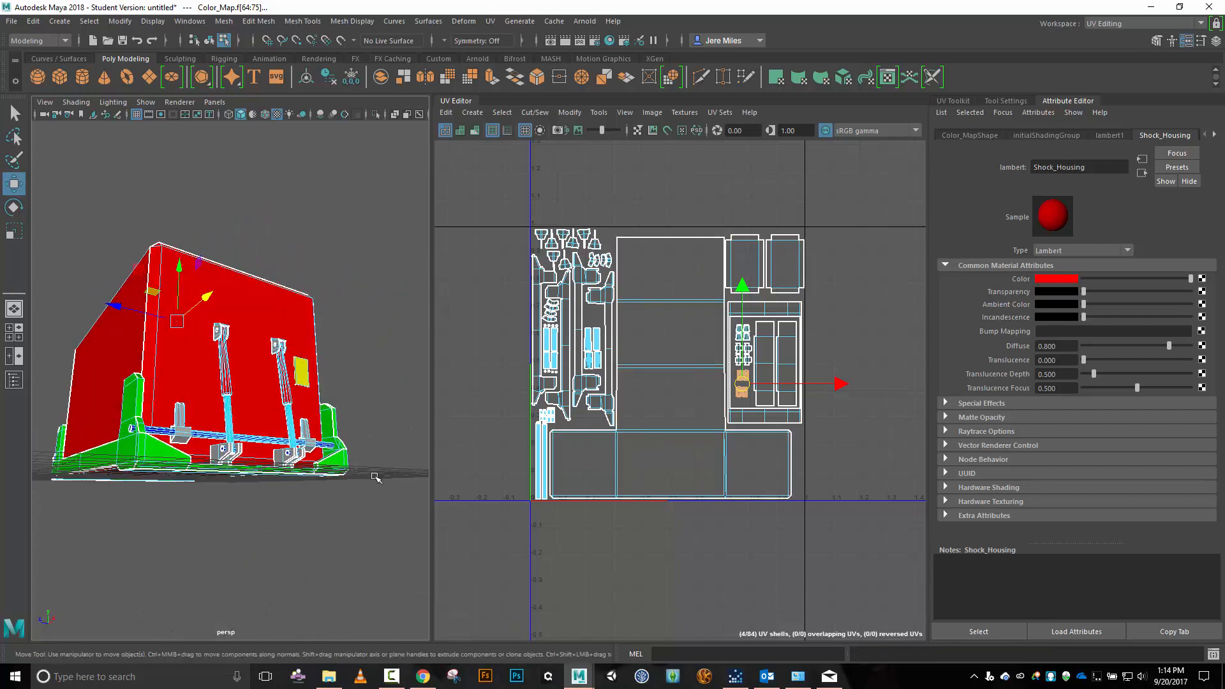
pyautogui.scroll(3, 299, 495)
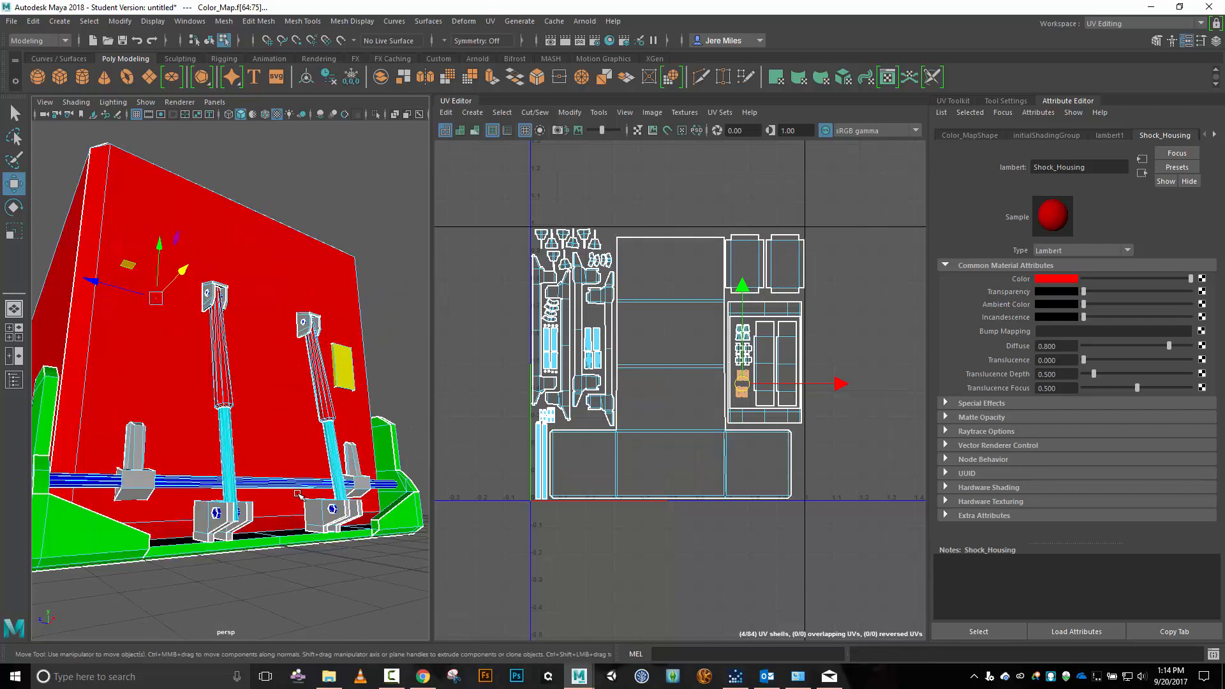
pyautogui.keyDown('alt'); pyautogui.moveTo(299, 488); pyautogui.dragTo(319, 568); pyautogui.keyUp('alt')
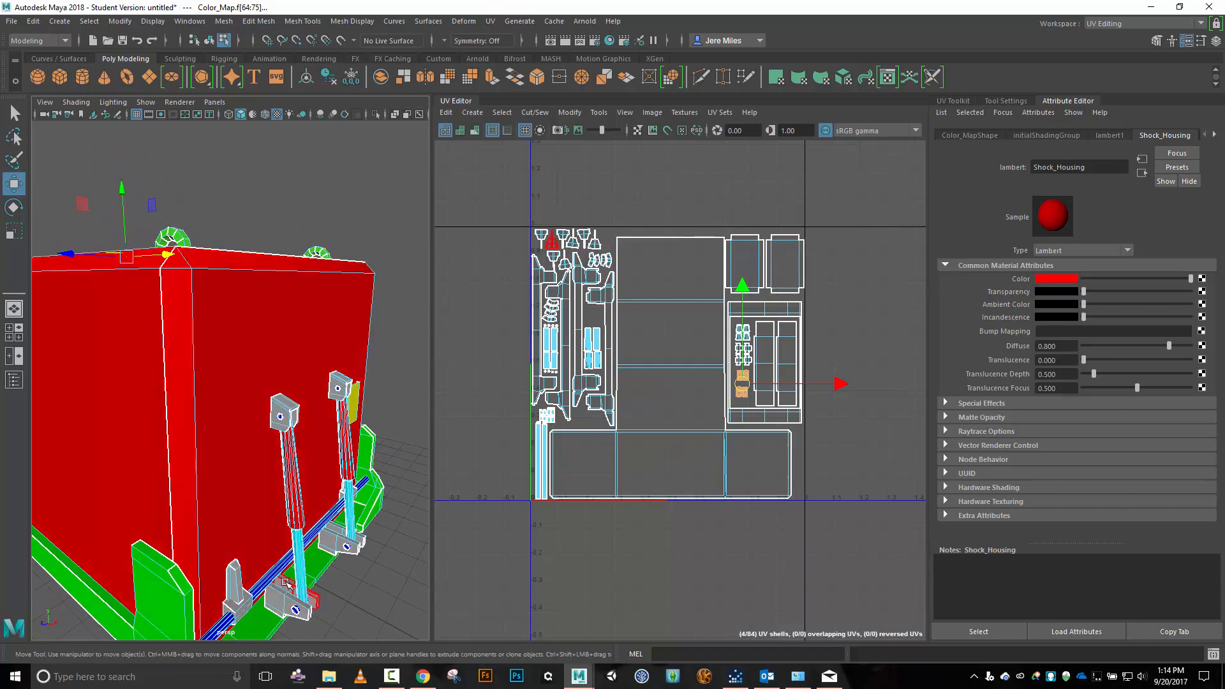
pyautogui.keyDown('alt'); pyautogui.moveTo(396, 607); pyautogui.dragTo(257, 570); pyautogui.keyUp('alt')
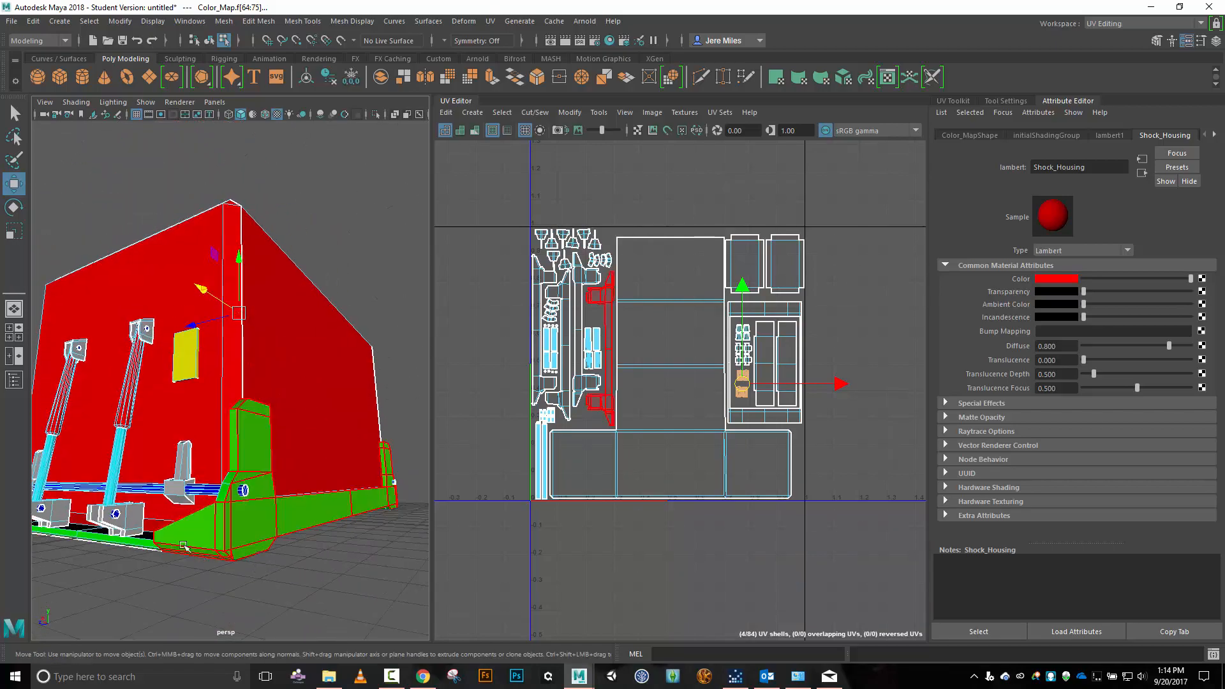
pyautogui.click(134, 534)
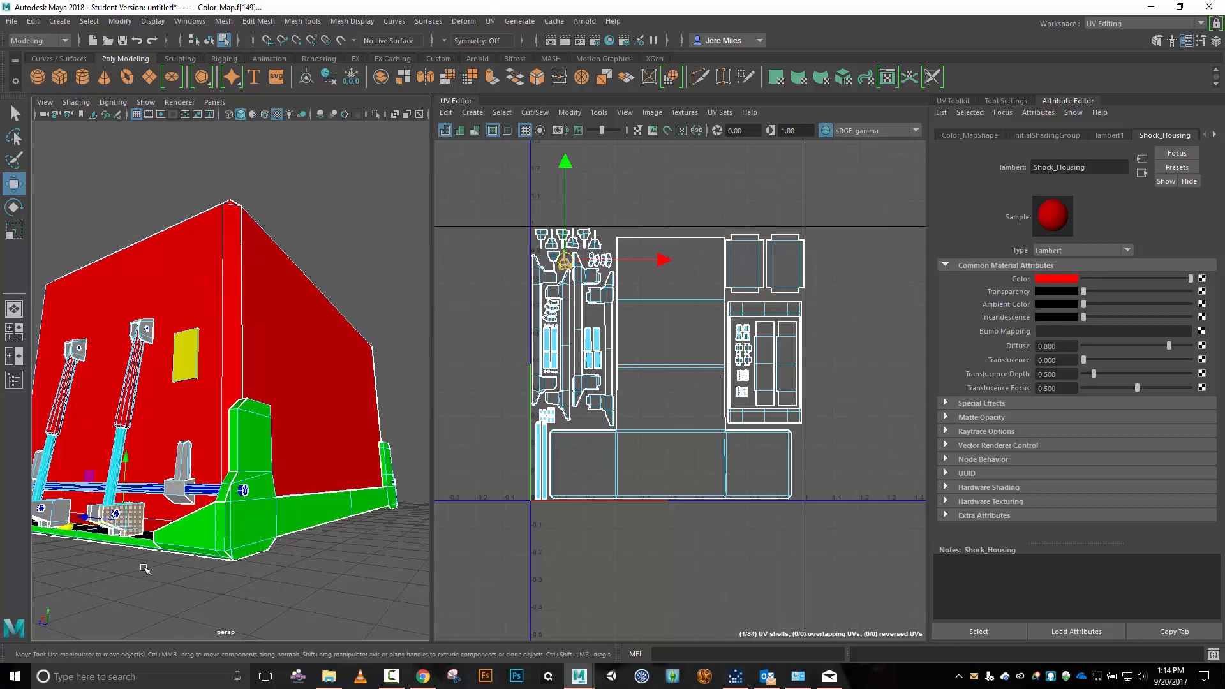
# Add the other seven lower shock bracket shells to the UV selection.
pyautogui.keyDown('alt'); pyautogui.moveTo(146, 568); pyautogui.dragTo(274, 568); pyautogui.keyUp('alt')
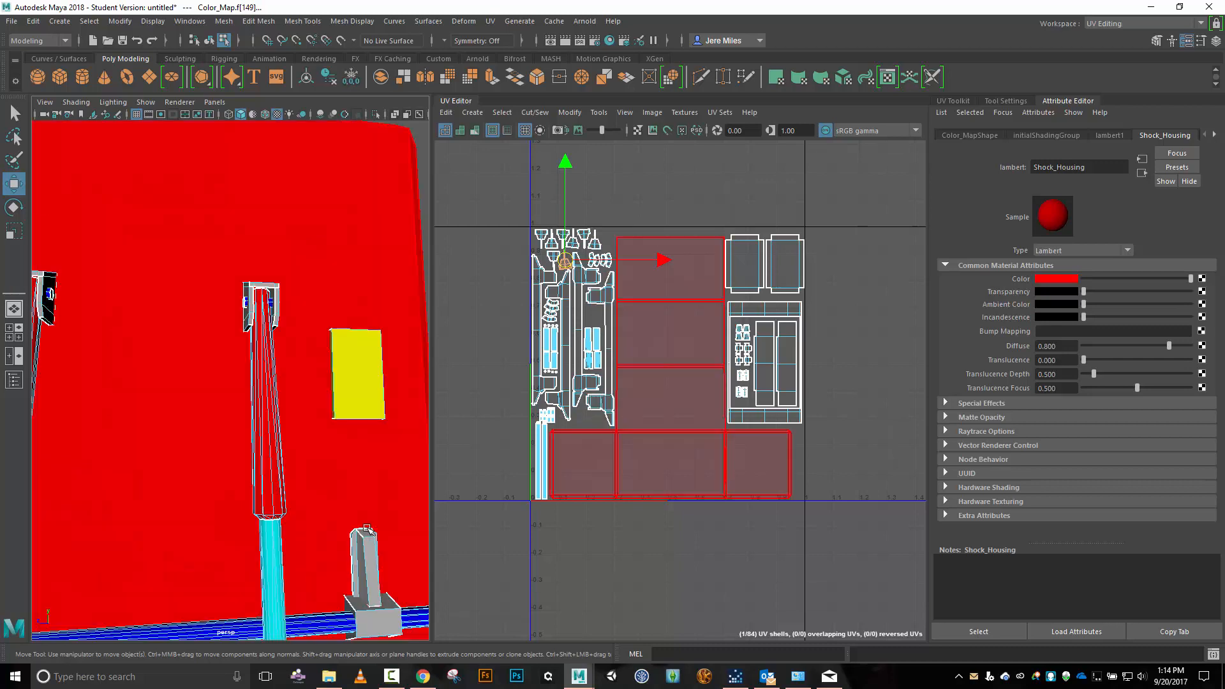
pyautogui.scroll(5, 629, 230)
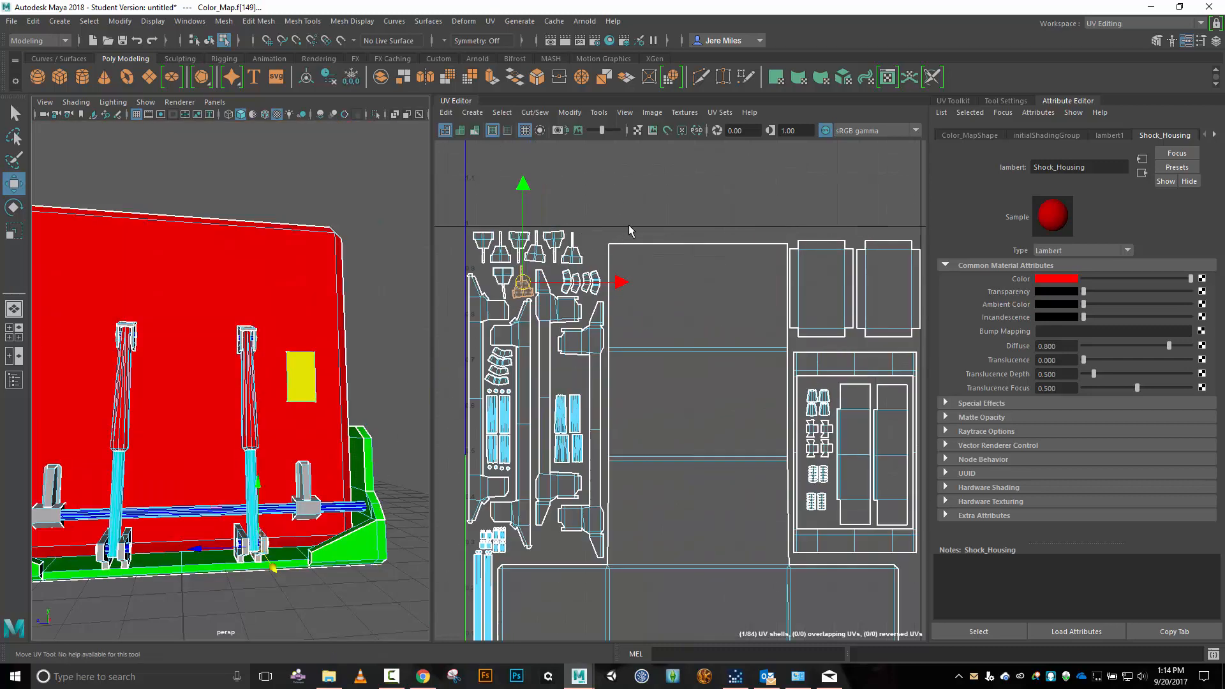
pyautogui.keyDown('shift'); pyautogui.click(486, 284); pyautogui.keyUp('shift')
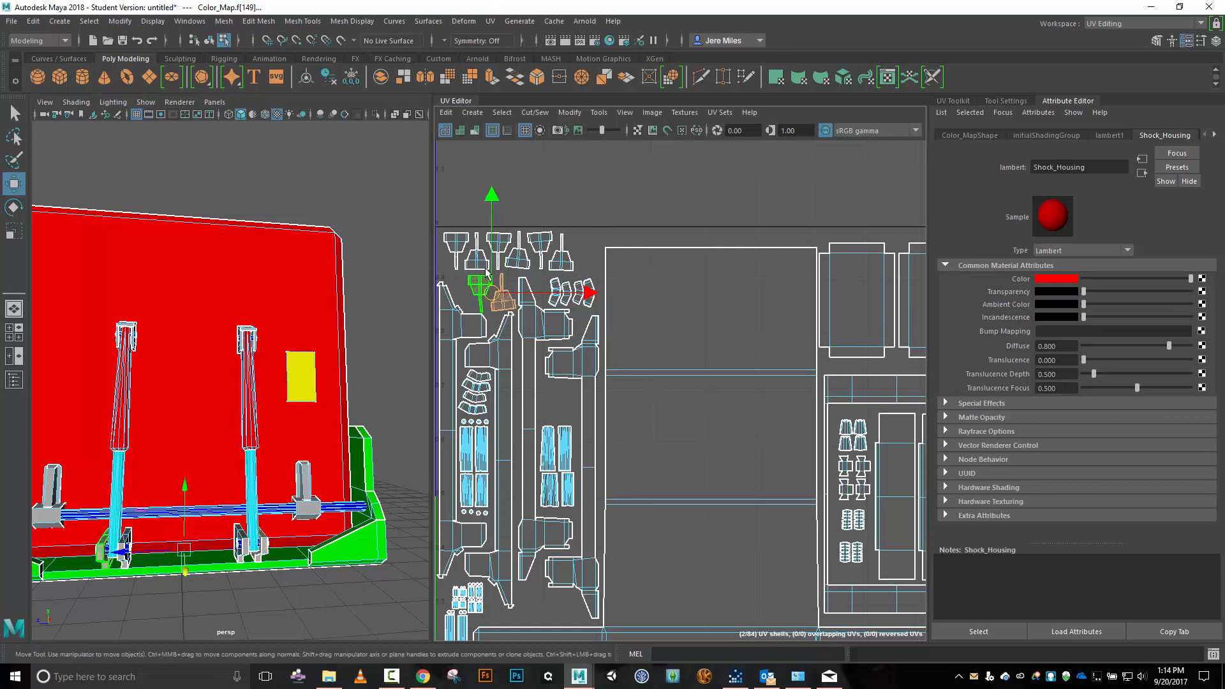
pyautogui.keyDown('shift'); pyautogui.click(477, 255); pyautogui.keyUp('shift')
pyautogui.keyDown('shift'); pyautogui.click(457, 245); pyautogui.keyUp('shift')
pyautogui.keyDown('shift'); pyautogui.click(499, 244); pyautogui.keyUp('shift')
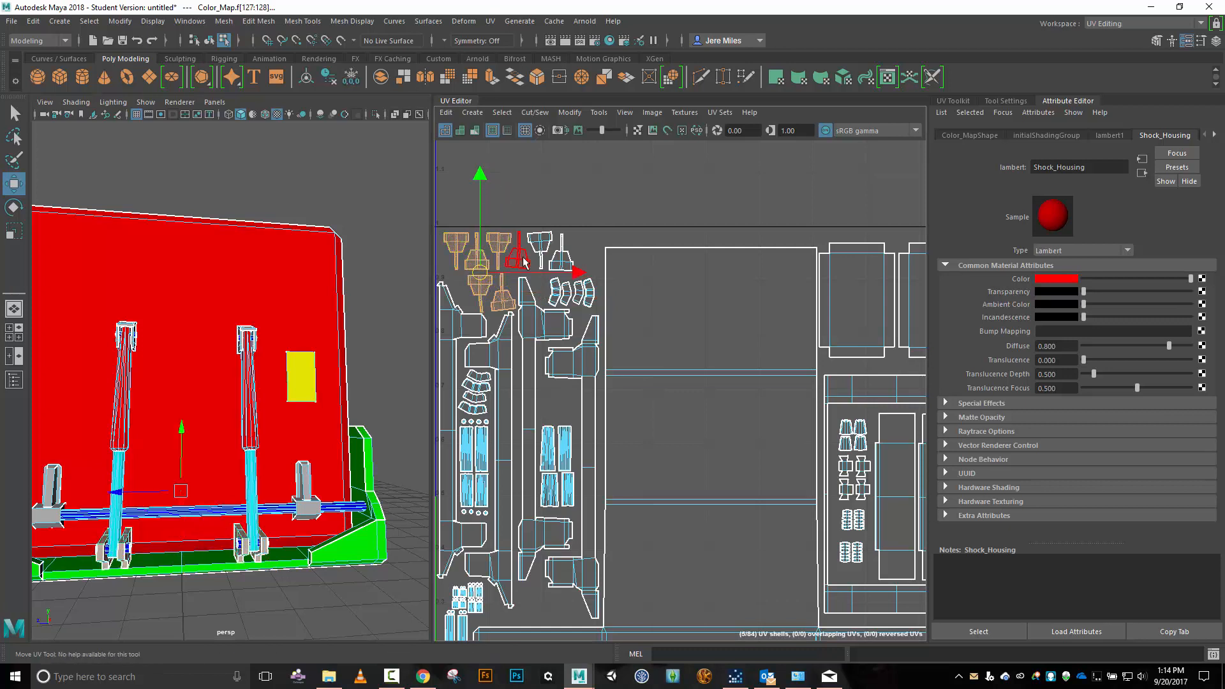
pyautogui.keyDown('shift'); pyautogui.click(518, 254); pyautogui.keyUp('shift')
pyautogui.keyDown('shift'); pyautogui.click(539, 242); pyautogui.keyUp('shift')
pyautogui.keyDown('shift'); pyautogui.click(564, 263); pyautogui.keyUp('shift')
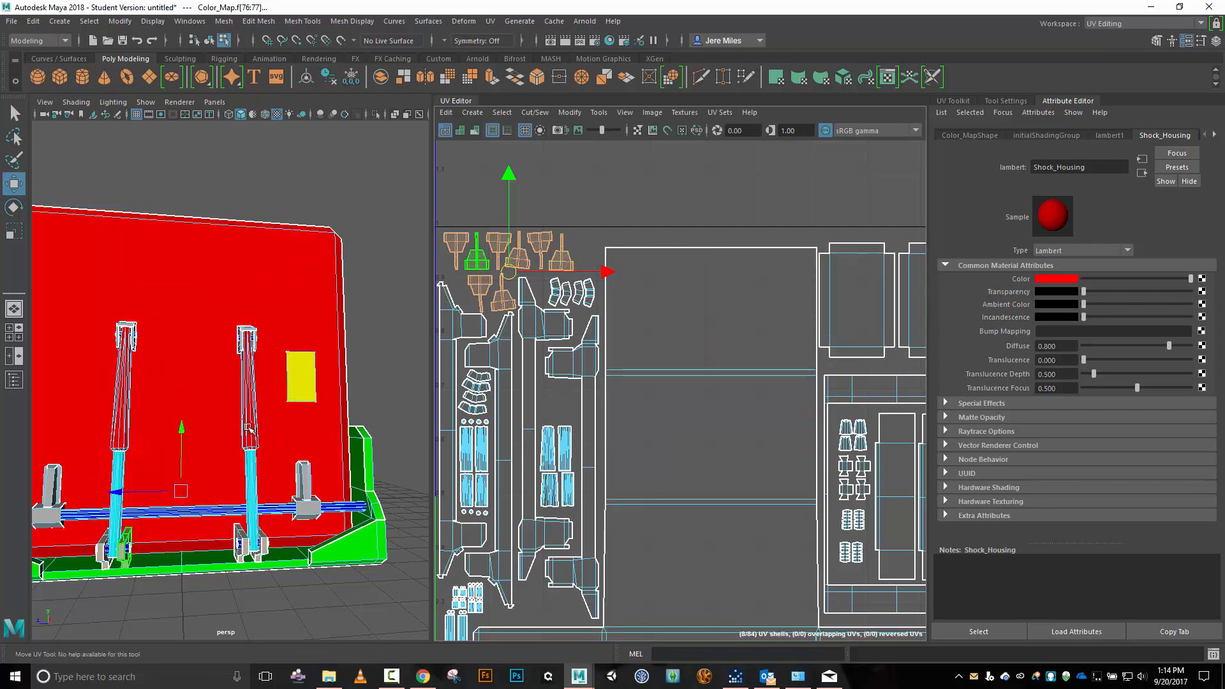
# Assign the existing green material to the selected lower shock bracket shells.
pyautogui.rightClick(267, 545)
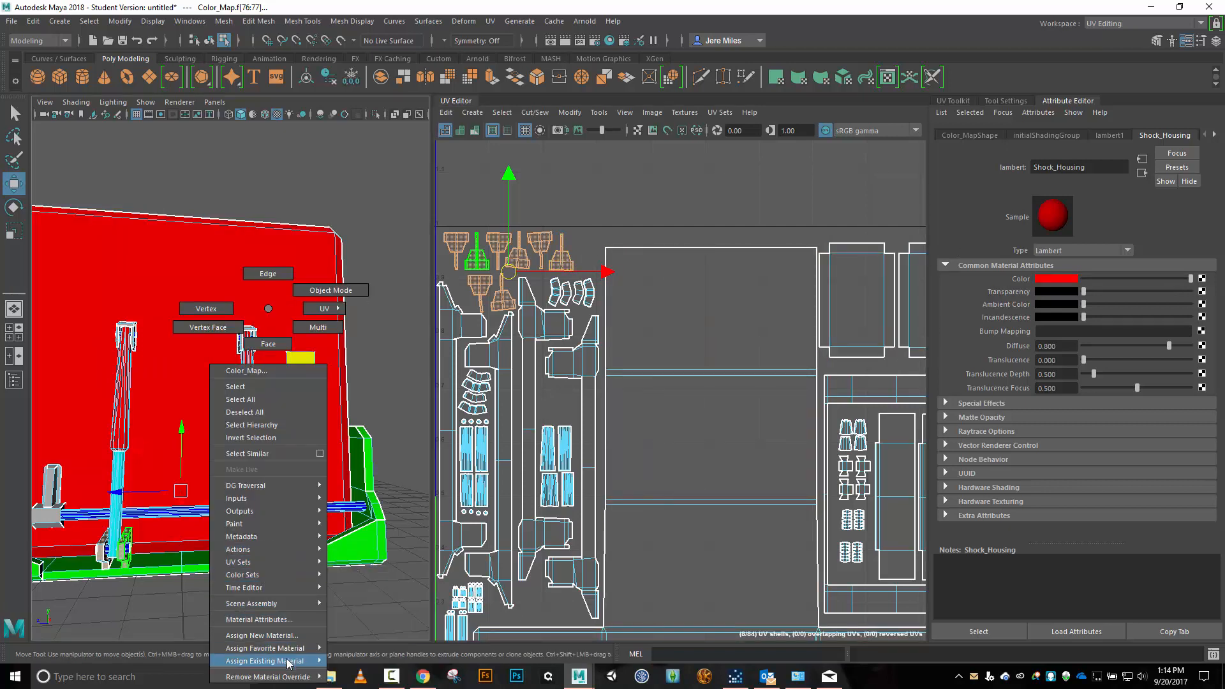
pyautogui.moveTo(288, 662)
pyautogui.click(363, 655)
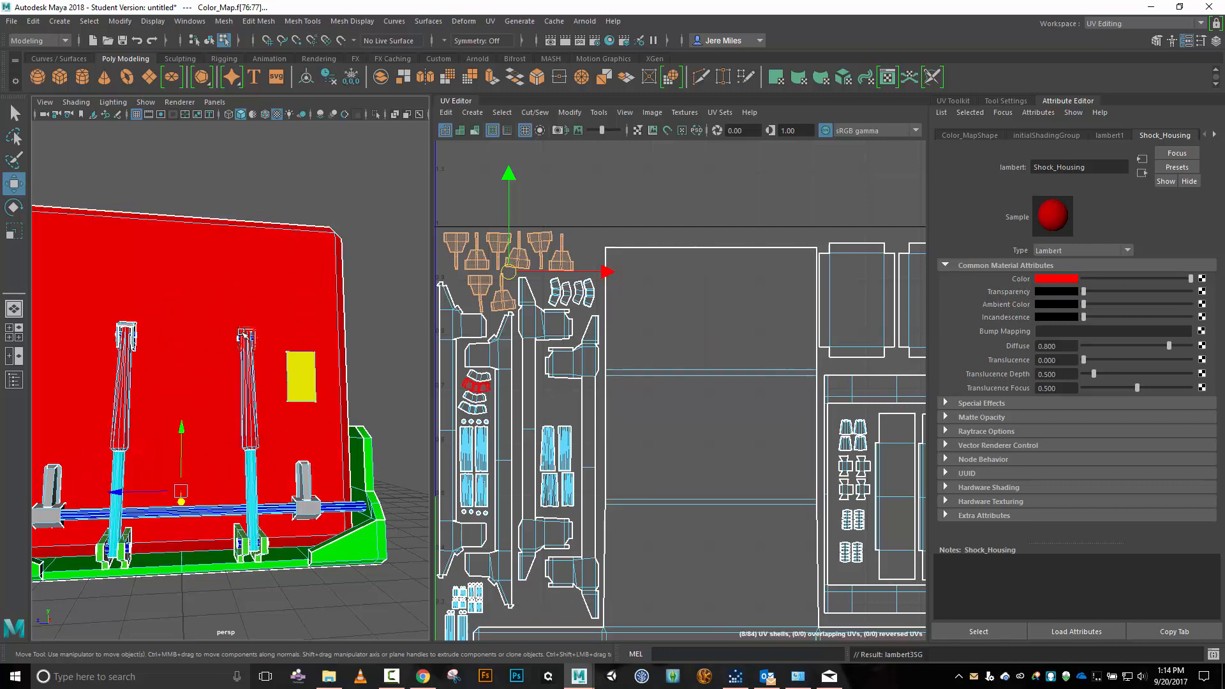
# Select the eight UV shells of the upper shock brackets that attach to the container's end walls.
pyautogui.keyDown('alt'); pyautogui.moveTo(206, 411); pyautogui.dragTo(206, 355); pyautogui.keyUp('alt')
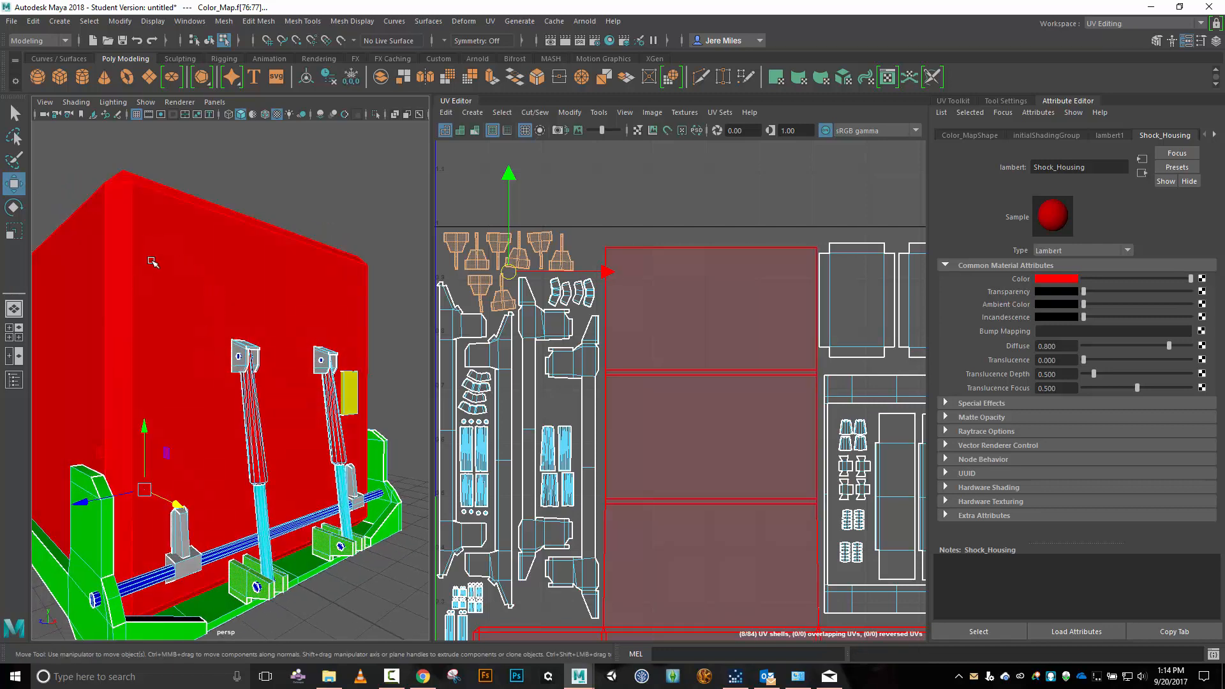
pyautogui.click(245, 348)
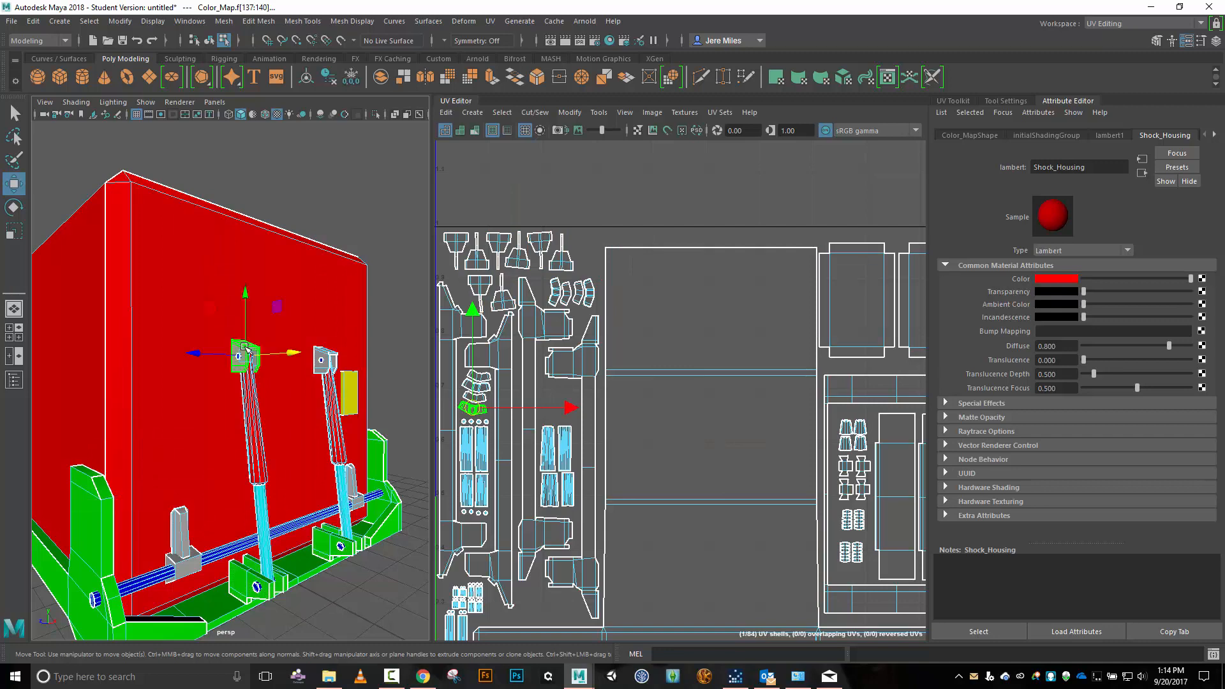
pyautogui.click(556, 297)
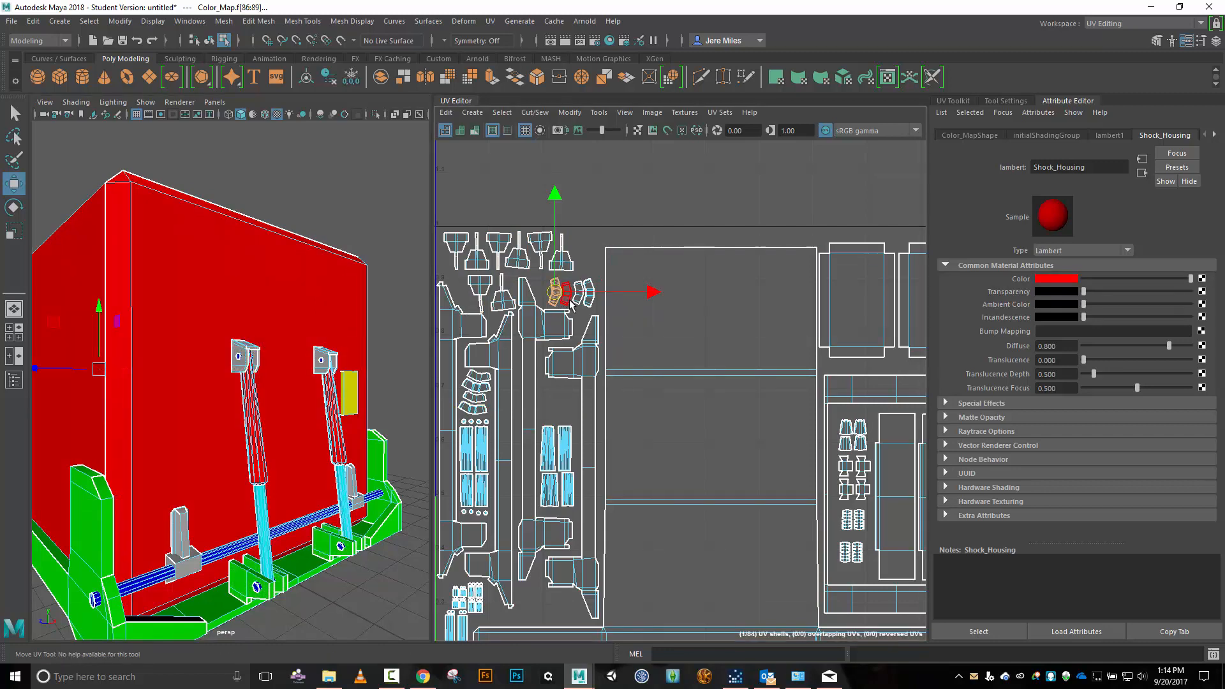
pyautogui.keyDown('shift'); pyautogui.click(577, 301); pyautogui.keyUp('shift')
pyautogui.keyDown('shift'); pyautogui.click(587, 301); pyautogui.keyUp('shift')
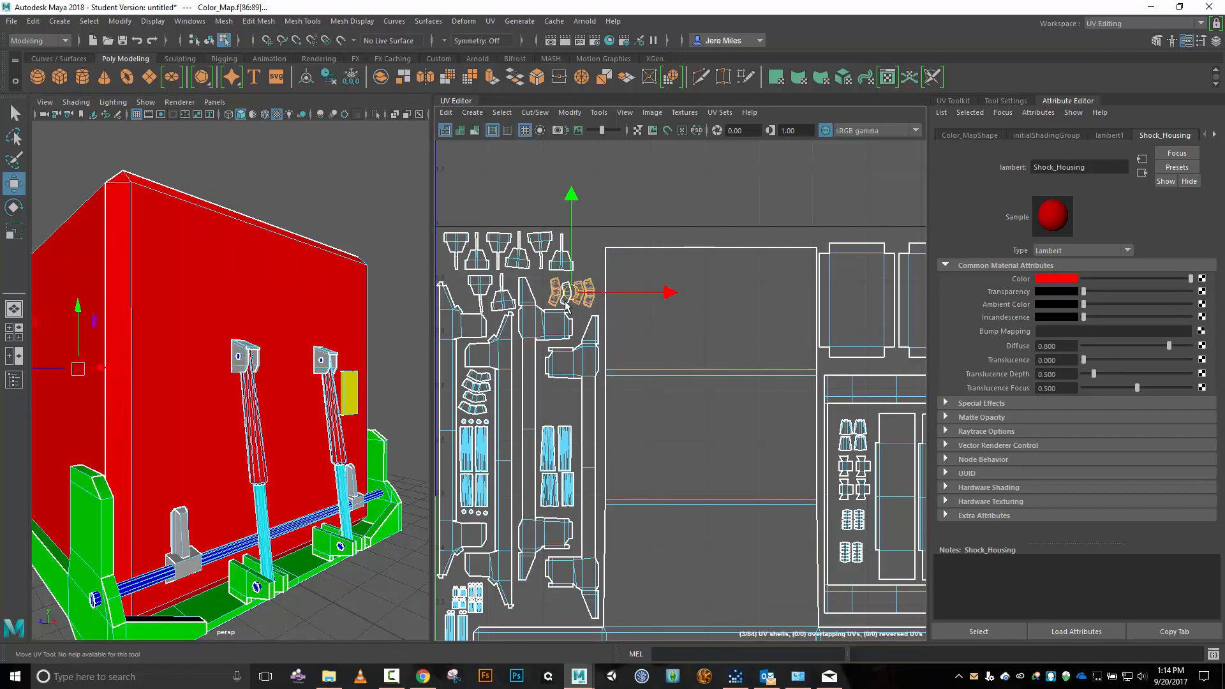
pyautogui.keyDown('shift'); pyautogui.click(476, 377); pyautogui.keyUp('shift')
pyautogui.keyDown('shift'); pyautogui.click(476, 388); pyautogui.keyUp('shift')
pyautogui.keyDown('shift'); pyautogui.click(474, 399); pyautogui.keyUp('shift')
pyautogui.keyDown('shift'); pyautogui.click(473, 408); pyautogui.keyUp('shift')
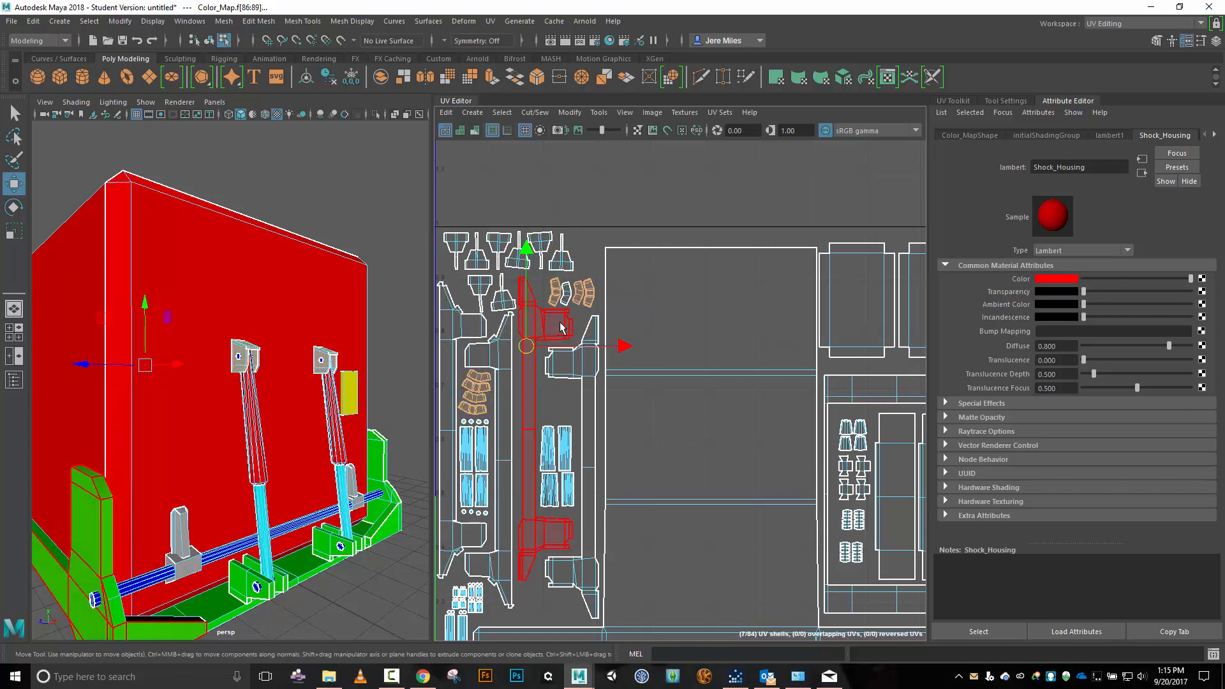
pyautogui.keyDown('shift'); pyautogui.click(567, 295); pyautogui.keyUp('shift')
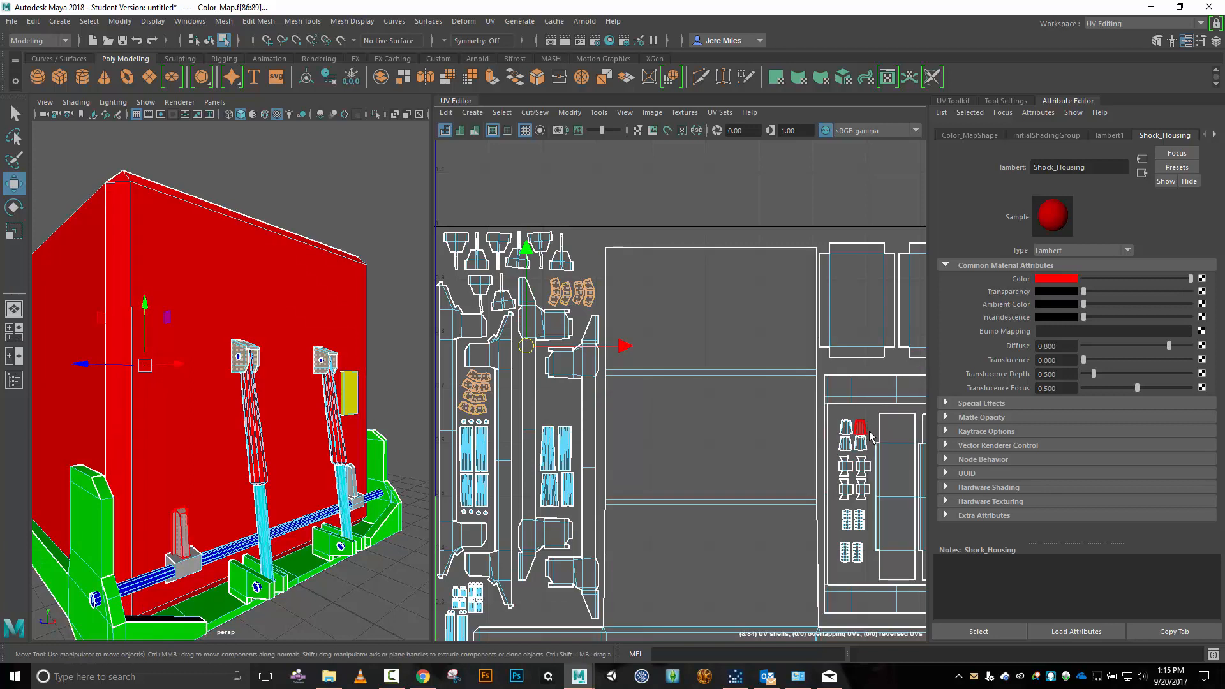
# Add the eight UV shells of the rod clamp blocks and their upright posts to the selection.
pyautogui.keyDown('shift'); pyautogui.click(860, 426); pyautogui.keyUp('shift')
pyautogui.keyDown('shift'); pyautogui.click(859, 445); pyautogui.keyUp('shift')
pyautogui.keyDown('shift'); pyautogui.click(846, 442); pyautogui.keyUp('shift')
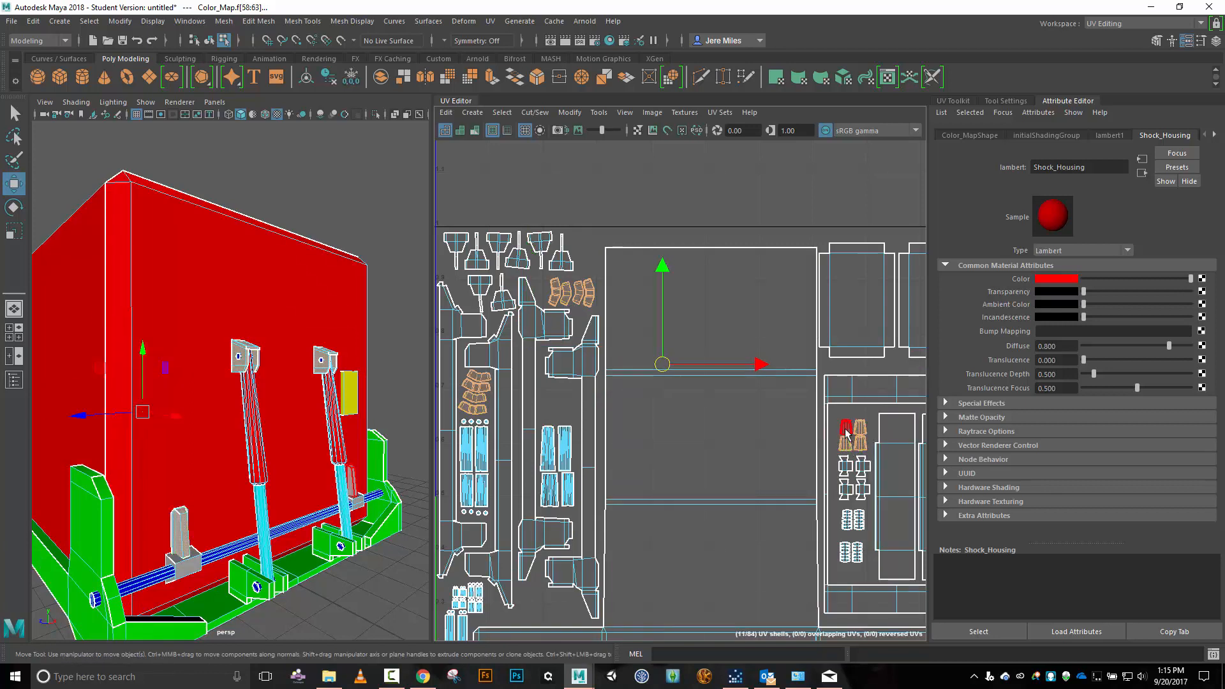
pyautogui.keyDown('shift'); pyautogui.click(845, 466); pyautogui.keyUp('shift')
pyautogui.keyDown('shift'); pyautogui.click(863, 467); pyautogui.keyUp('shift')
pyautogui.keyDown('shift'); pyautogui.click(863, 490); pyautogui.keyUp('shift')
pyautogui.keyDown('shift'); pyautogui.click(845, 490); pyautogui.keyUp('shift')
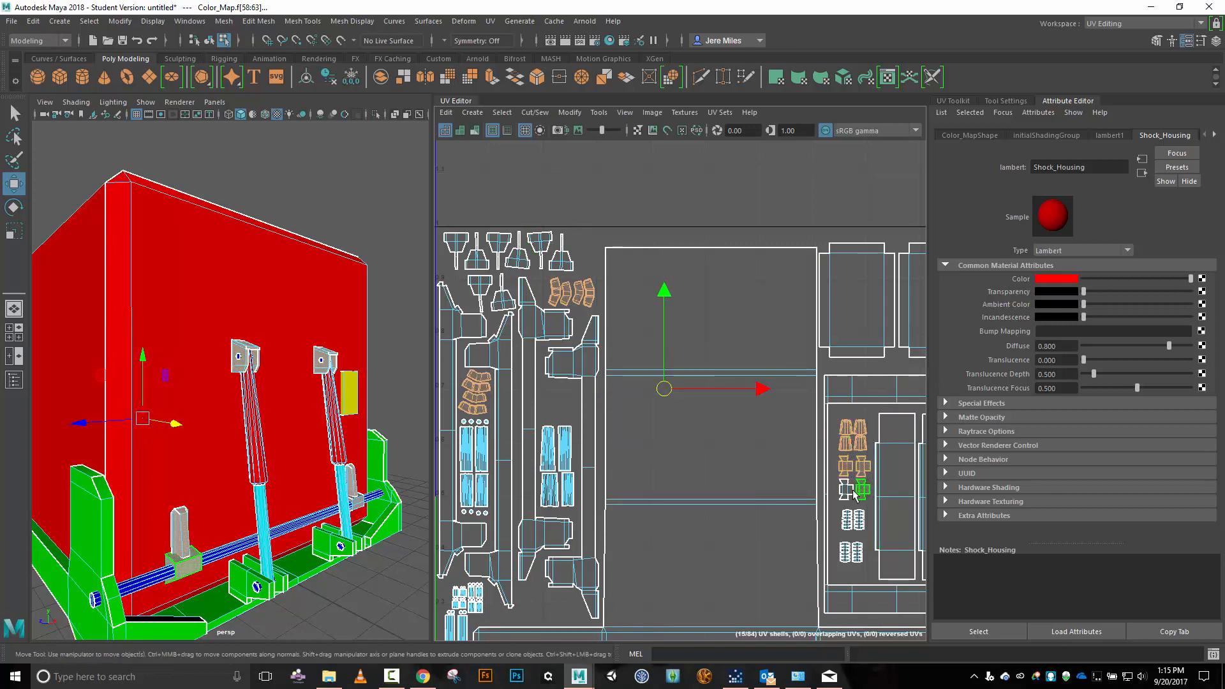
# Assign the existing yellow material to the selected upper shock bracket, clamp block and post shells.
pyautogui.keyDown('alt'); pyautogui.moveTo(878, 433); pyautogui.dragTo(868, 319, button='middle'); pyautogui.keyUp('alt')
pyautogui.keyDown('alt'); pyautogui.moveTo(882, 318); pyautogui.dragTo(869, 331, button='middle'); pyautogui.keyUp('alt')
pyautogui.click(246, 370)
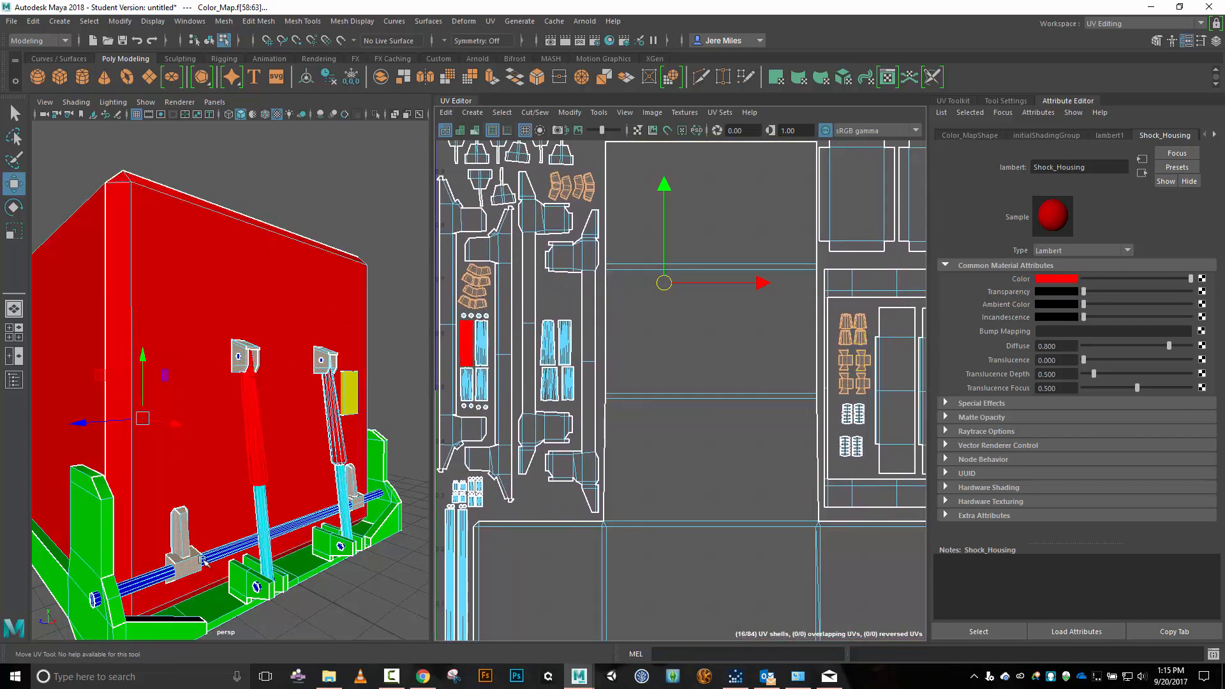
pyautogui.moveTo(182, 563); pyautogui.dragTo(285, 612, button='right')
# Inspect the container's ends, sides and roof from several angles to check the material color of each part.
pyautogui.scroll(-5, 261, 505)
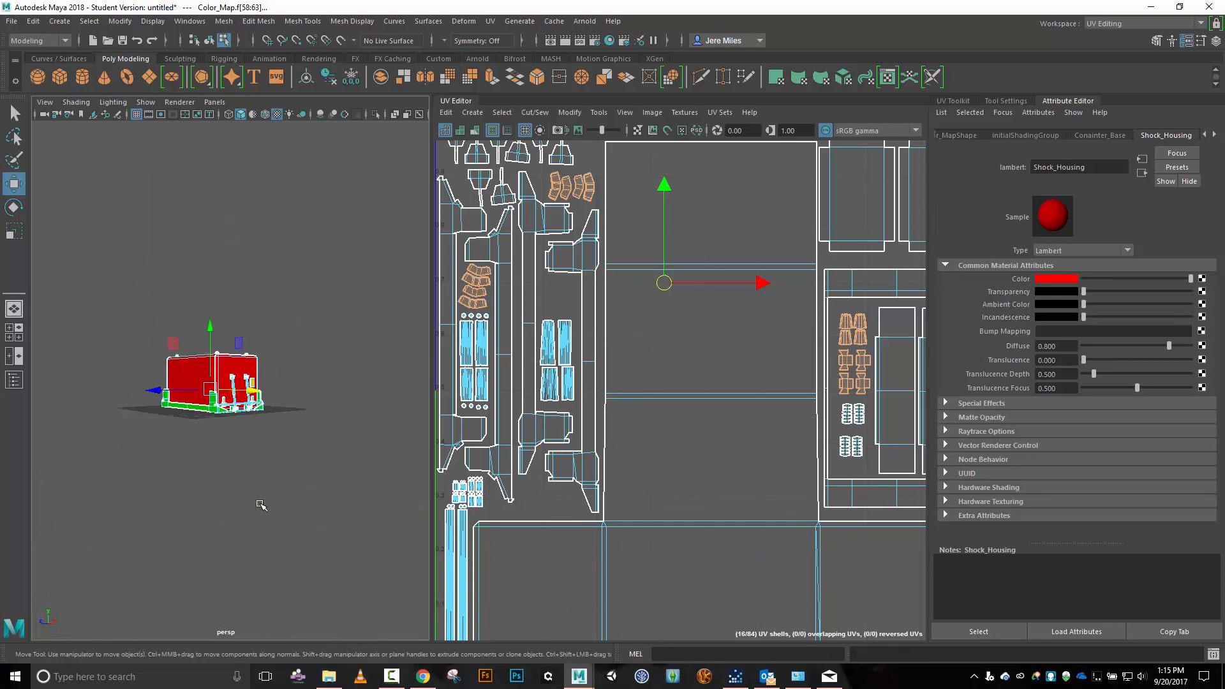
pyautogui.scroll(5, 261, 505)
pyautogui.keyDown('alt'); pyautogui.moveTo(207, 549); pyautogui.dragTo(219, 462); pyautogui.keyUp('alt')
pyautogui.scroll(10, 204, 423)
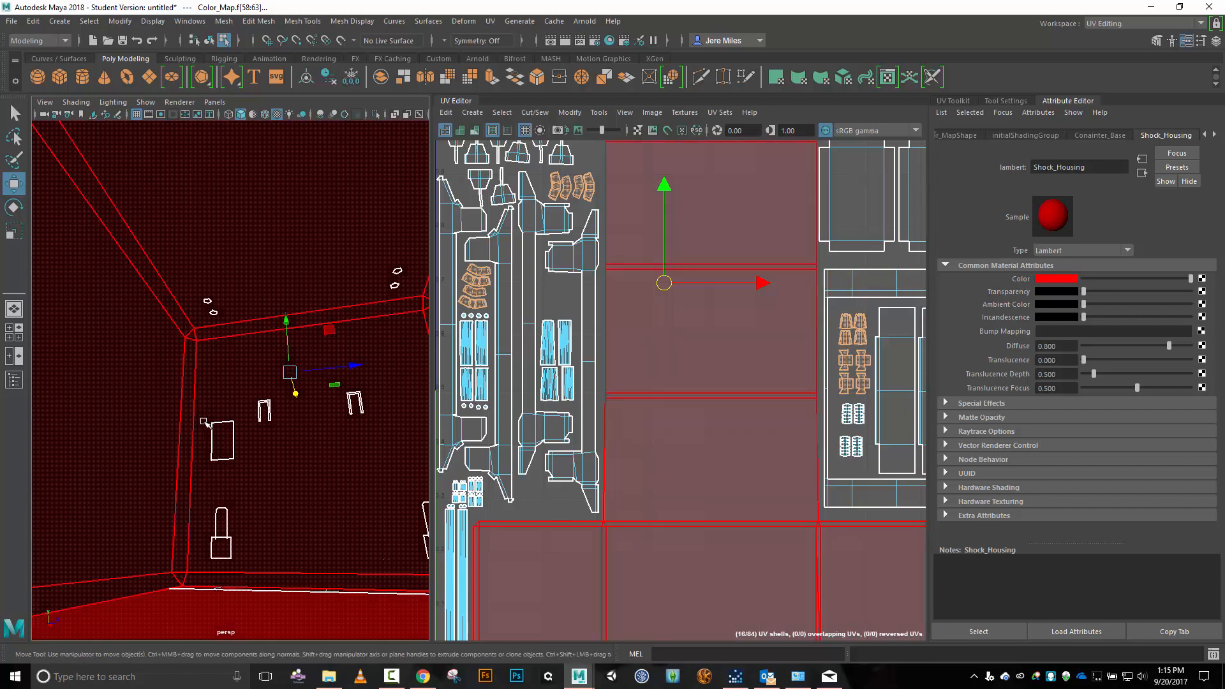
pyautogui.scroll(3, 204, 422)
pyautogui.keyDown('alt'); pyautogui.moveTo(185, 388); pyautogui.dragTo(182, 414); pyautogui.keyUp('alt')
pyautogui.scroll(-8, 182, 414)
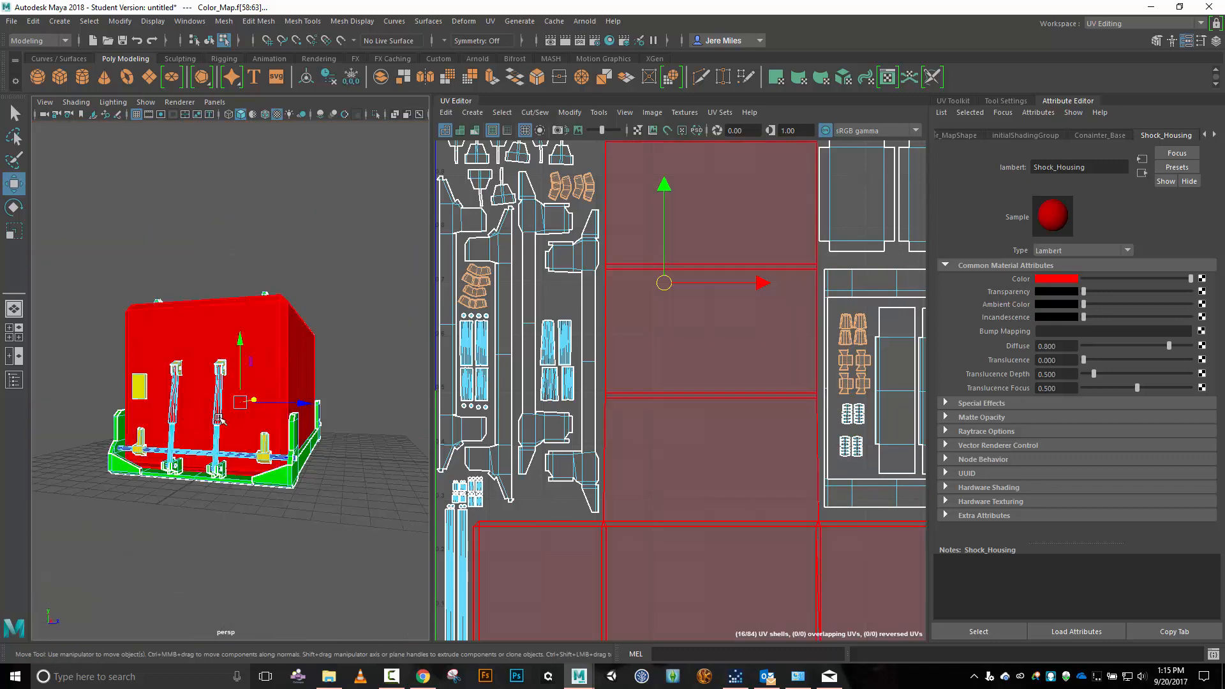
pyautogui.keyDown('alt'); pyautogui.moveTo(260, 416); pyautogui.dragTo(97, 461); pyautogui.keyUp('alt')
pyautogui.scroll(6, 232, 444)
pyautogui.scroll(5, 231, 441)
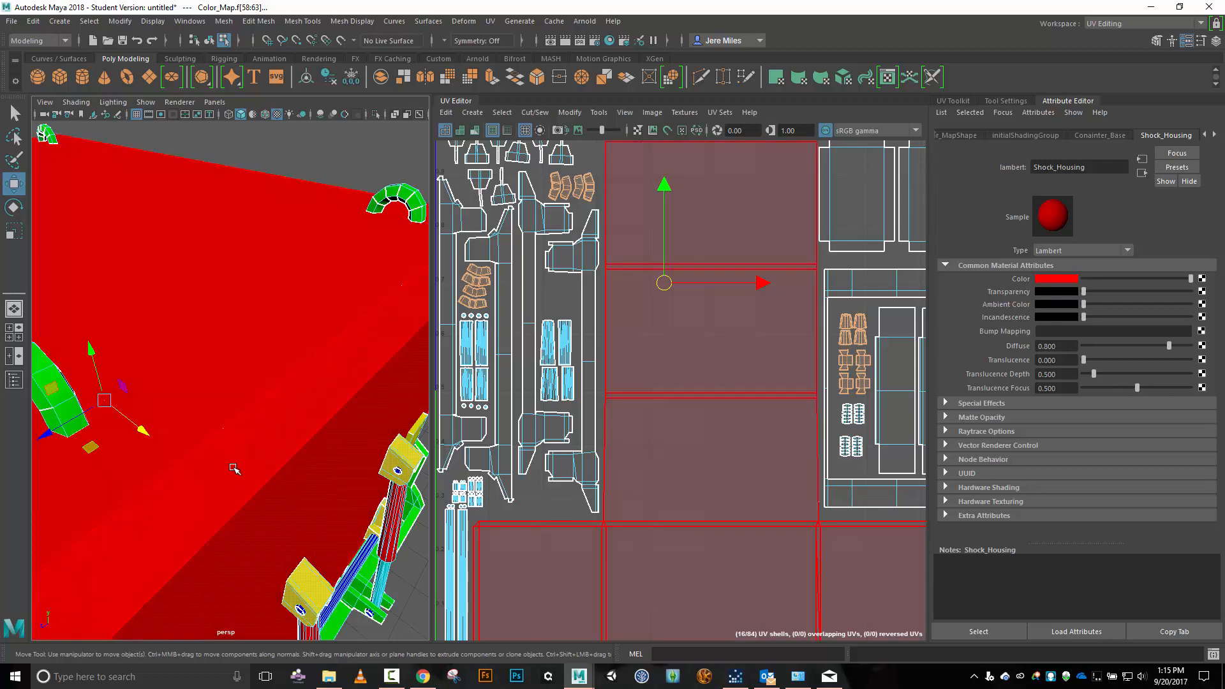
pyautogui.scroll(-5, 255, 478)
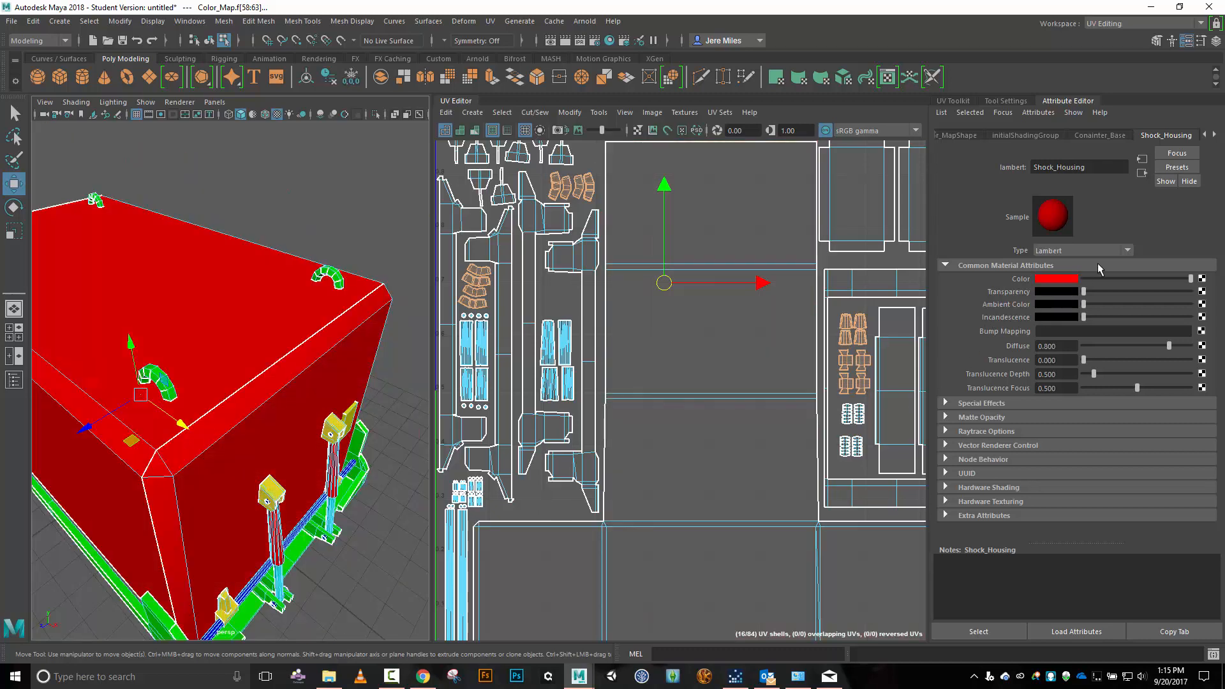
pyautogui.keyDown('alt'); pyautogui.moveTo(261, 415); pyautogui.dragTo(554, 432); pyautogui.keyUp('alt')
pyautogui.scroll(-5, 318, 377)
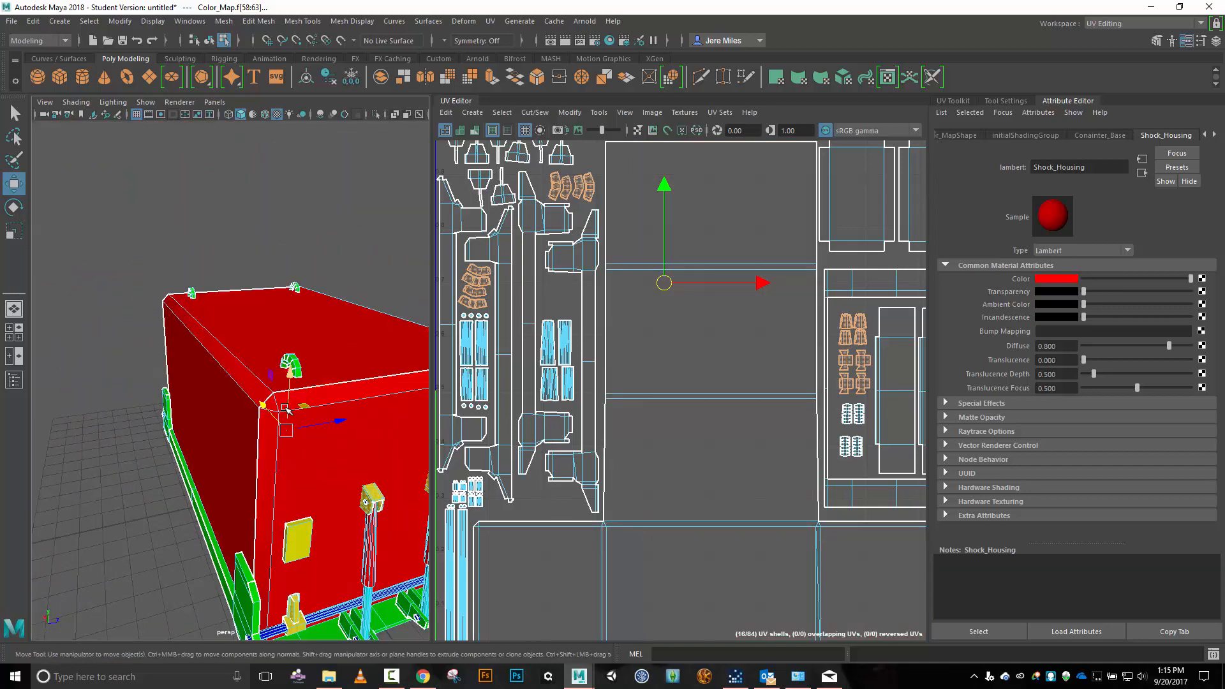
pyautogui.keyDown('alt'); pyautogui.moveTo(371, 319); pyautogui.dragTo(320, 329, button='middle'); pyautogui.keyUp('alt')
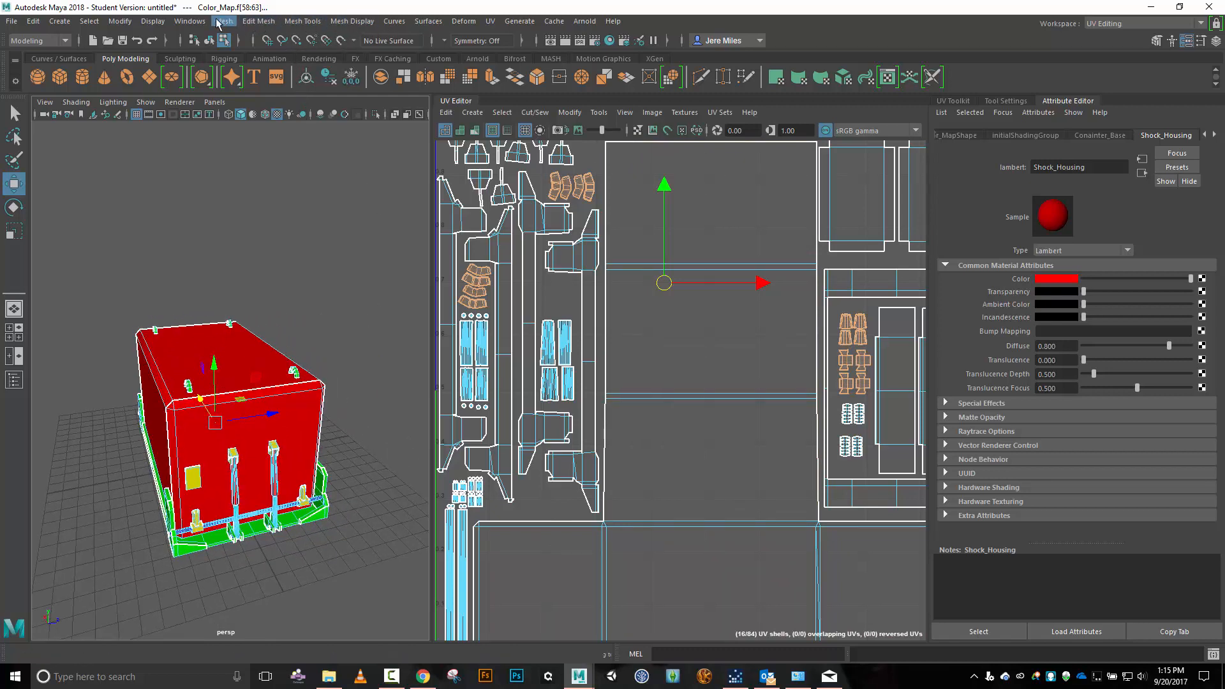
# Switch to the Modeling - Standard workspace and close the floating UV Editor.
pyautogui.click(187, 21)
pyautogui.moveTo(217, 44)
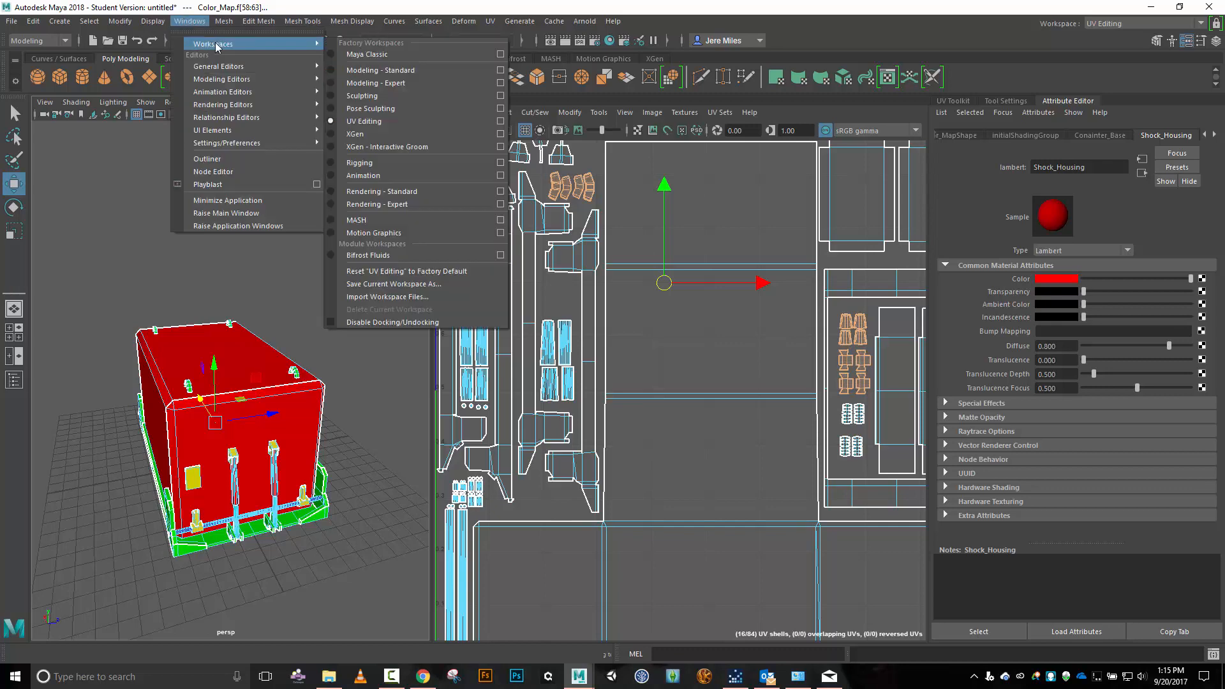
pyautogui.click(381, 69)
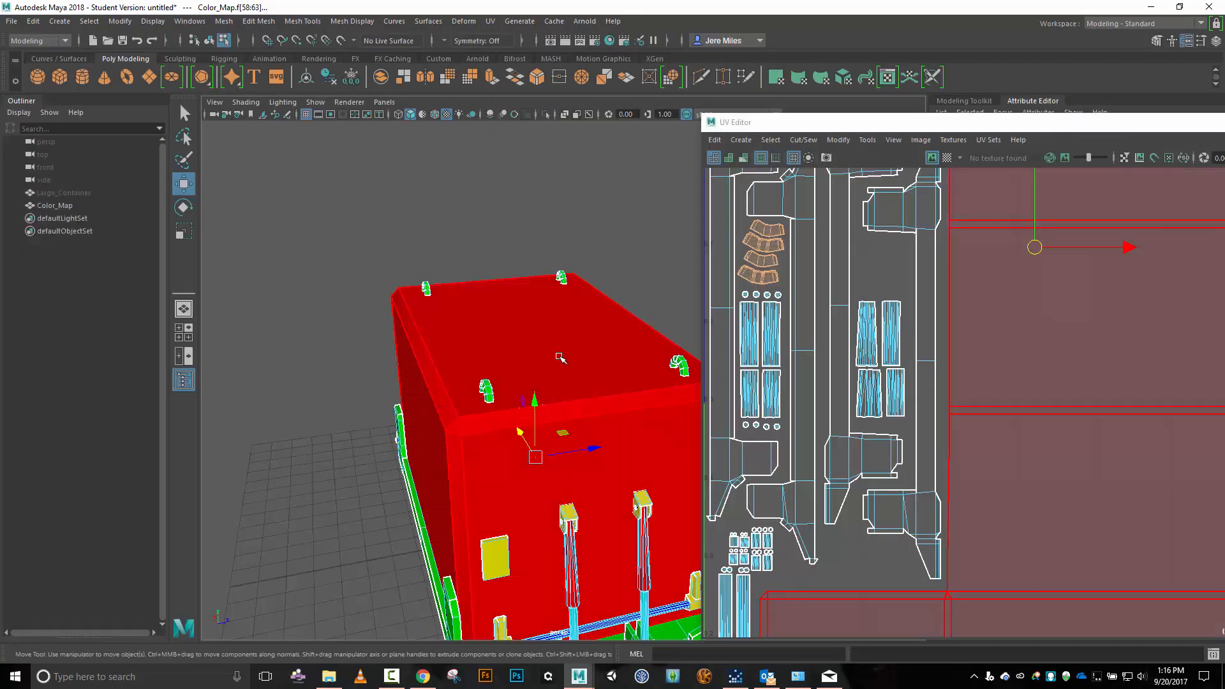
pyautogui.moveTo(848, 127); pyautogui.dragTo(372, 119)
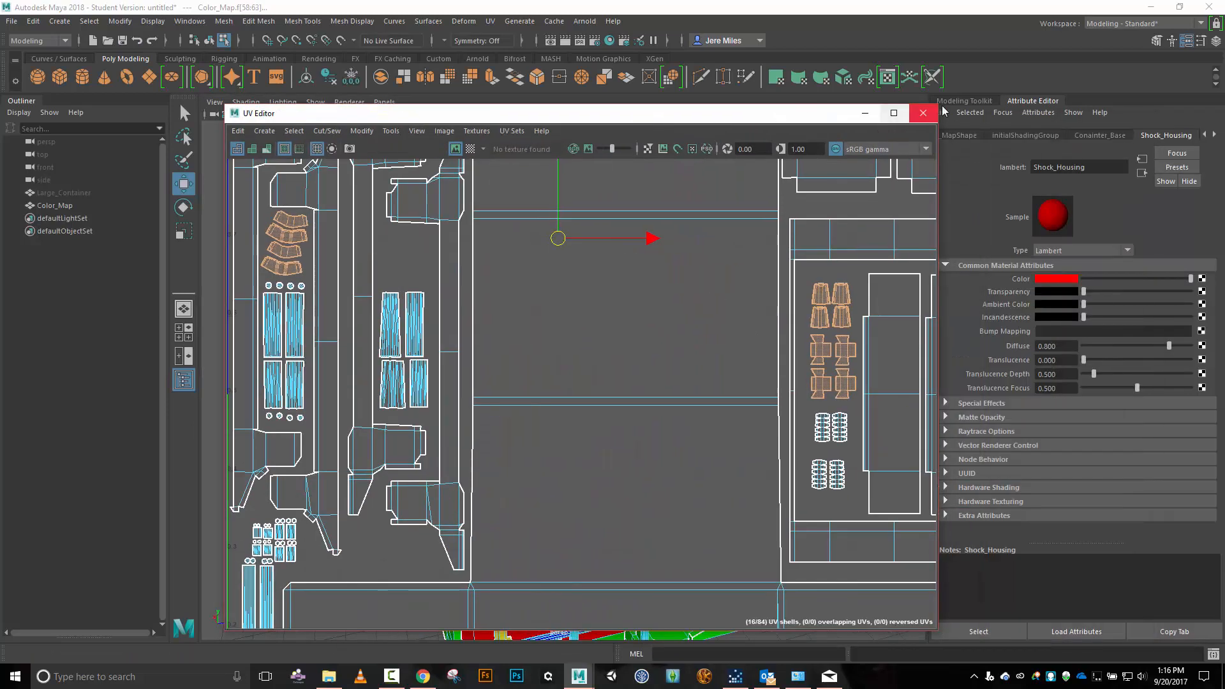
pyautogui.click(925, 113)
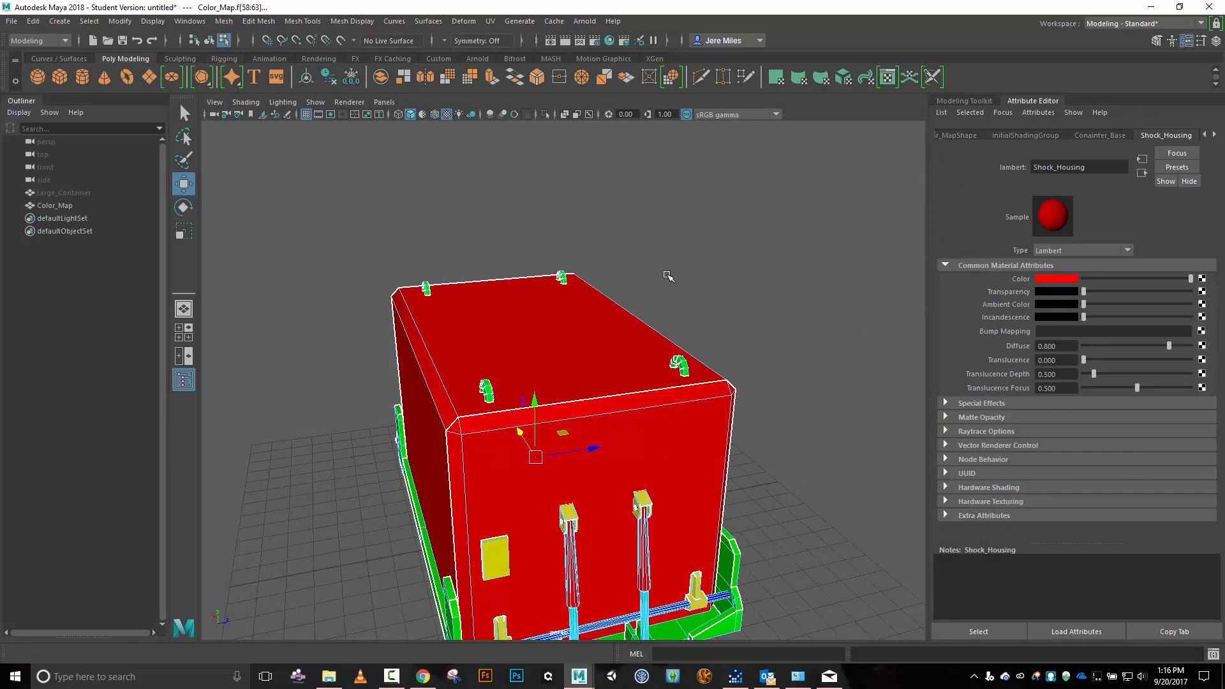
# Return to object selection mode and unhide the Large_Container mesh.
pyautogui.press('F8')
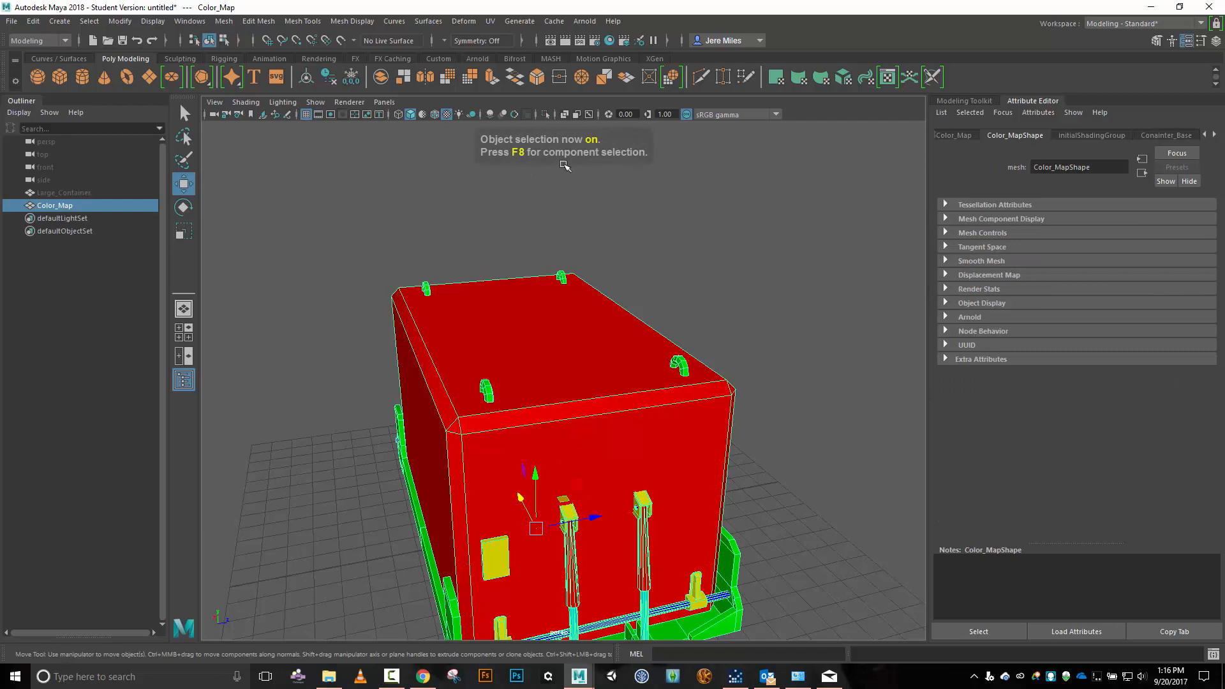
pyautogui.keyDown('alt'); pyautogui.moveTo(388, 536); pyautogui.dragTo(452, 511); pyautogui.keyUp('alt')
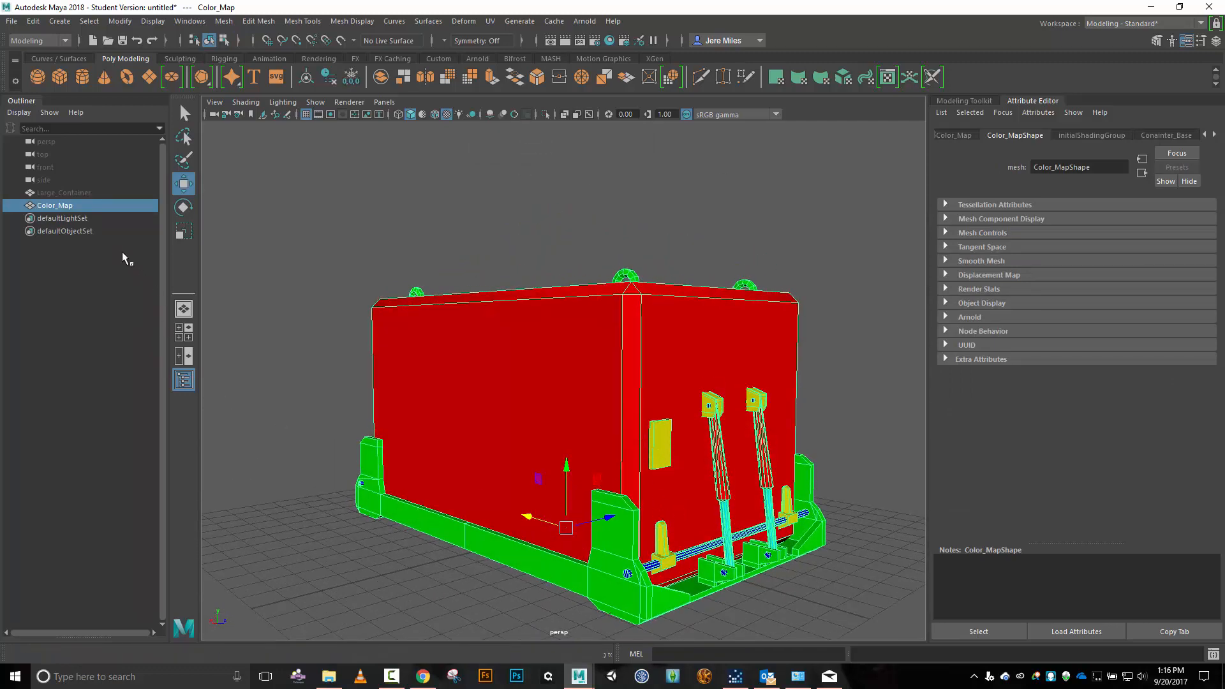
pyautogui.click(82, 192)
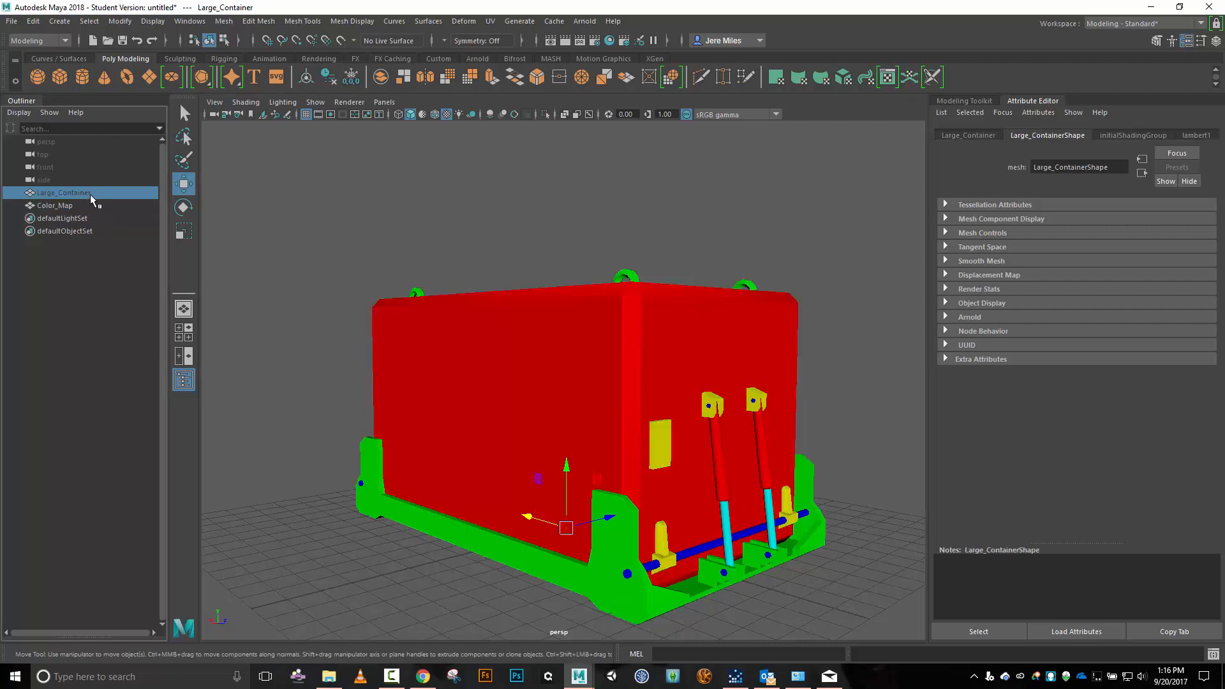
pyautogui.press('h')
pyautogui.click(67, 208)
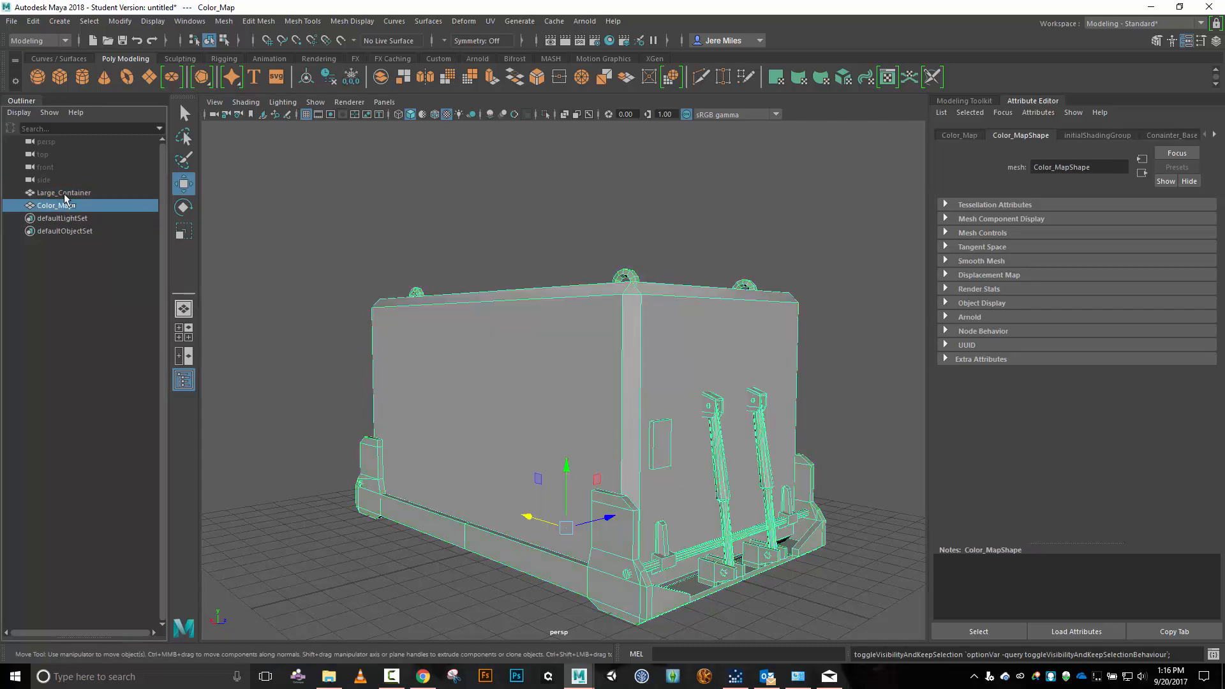
pyautogui.click(66, 194)
pyautogui.click(67, 207)
pyautogui.click(67, 194)
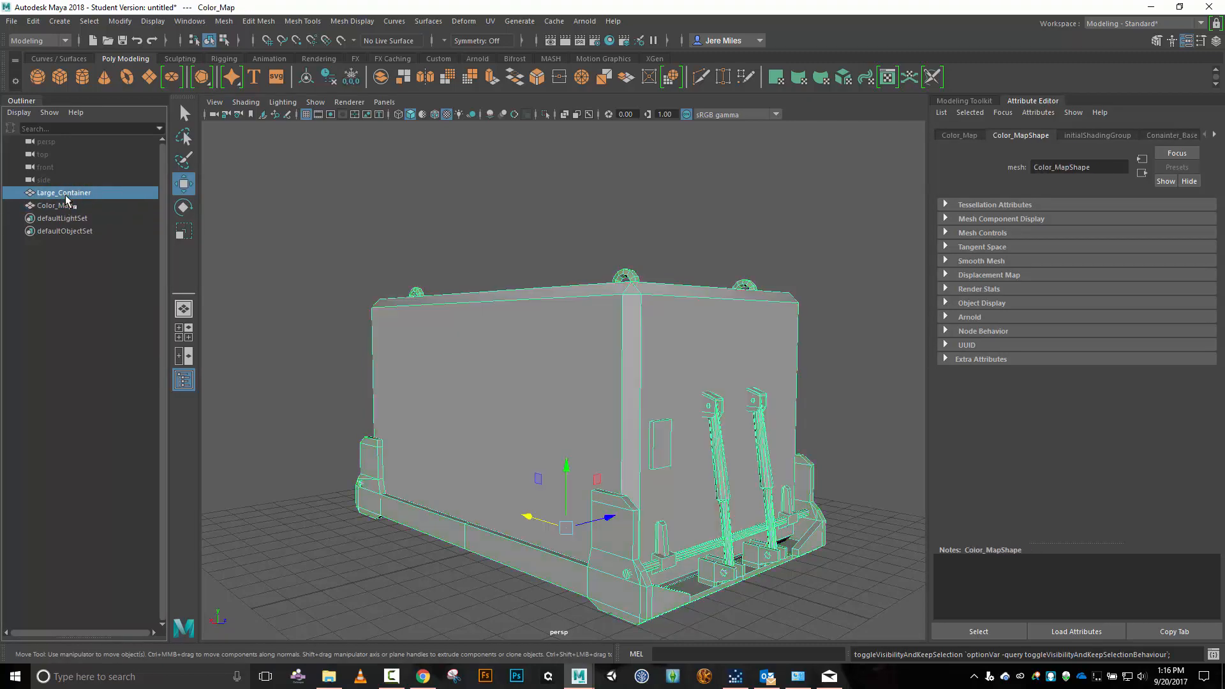
pyautogui.click(67, 208)
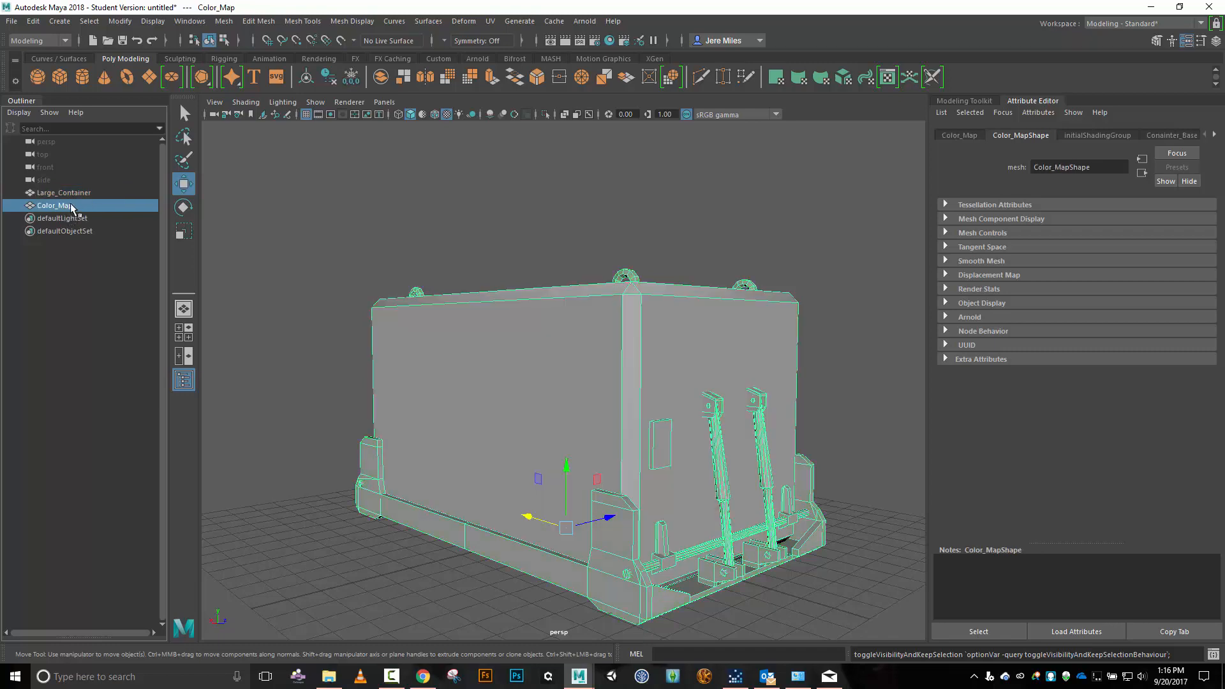
# Select Large_Container, switch to the Rendering menu set and open Transfer Maps with it as the target mesh.
pyautogui.click(76, 195)
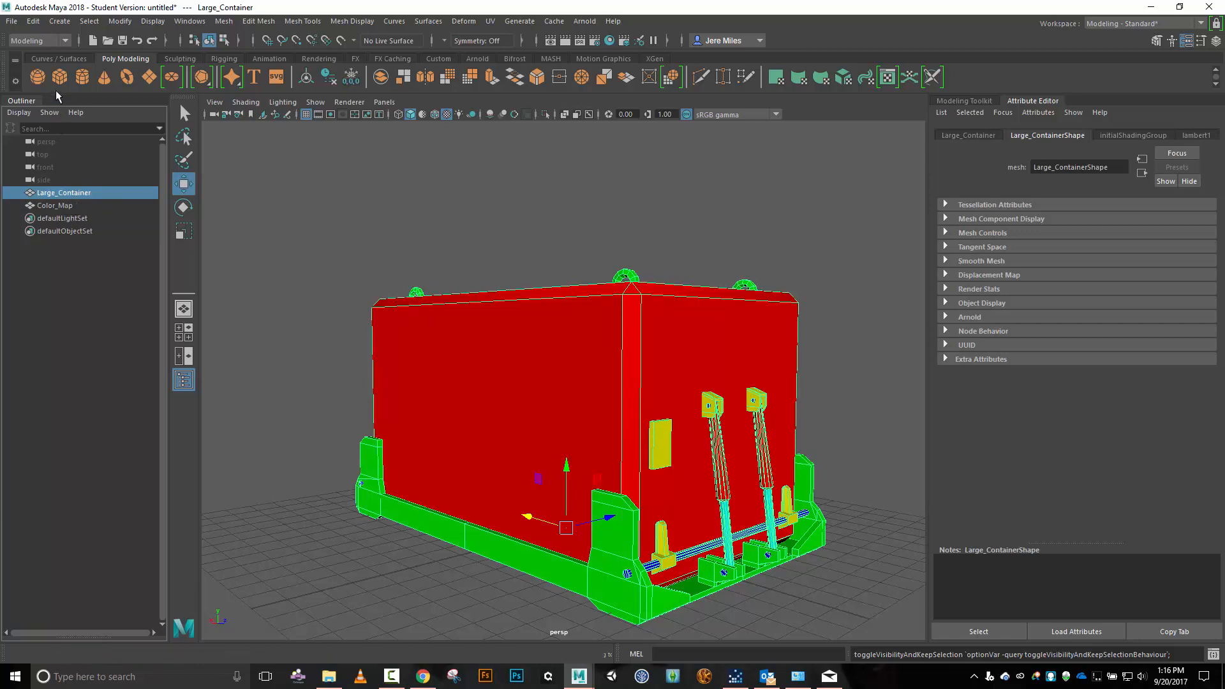
pyautogui.click(65, 42)
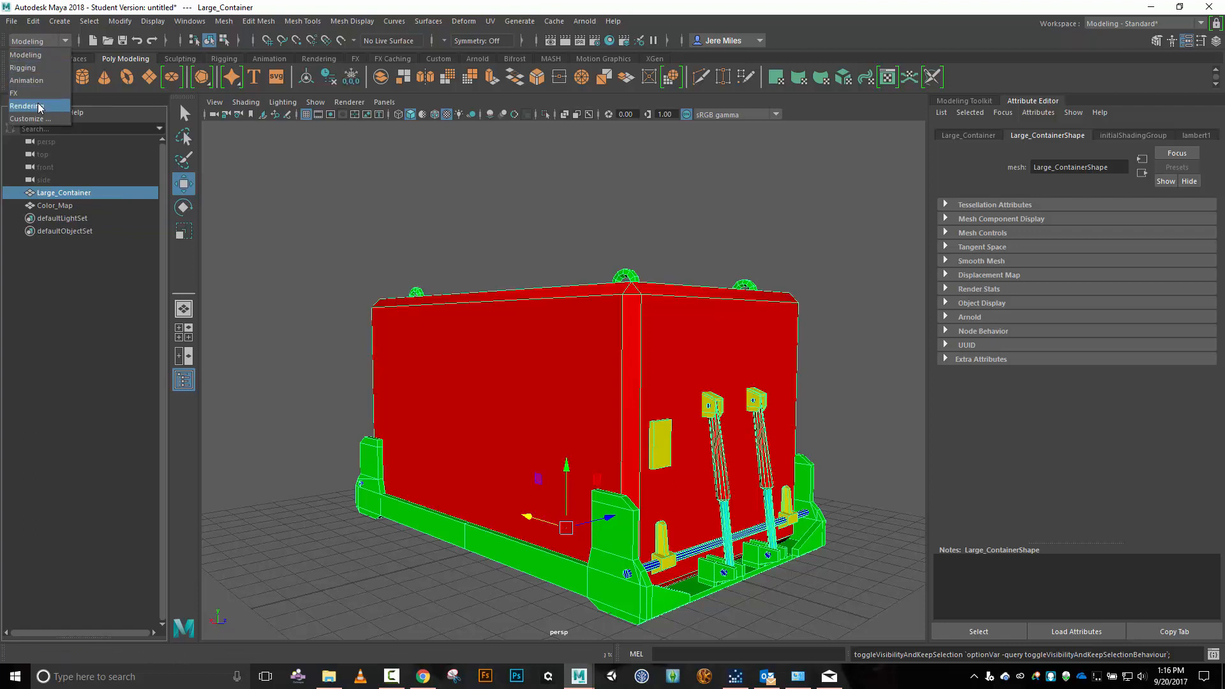
pyautogui.click(62, 105)
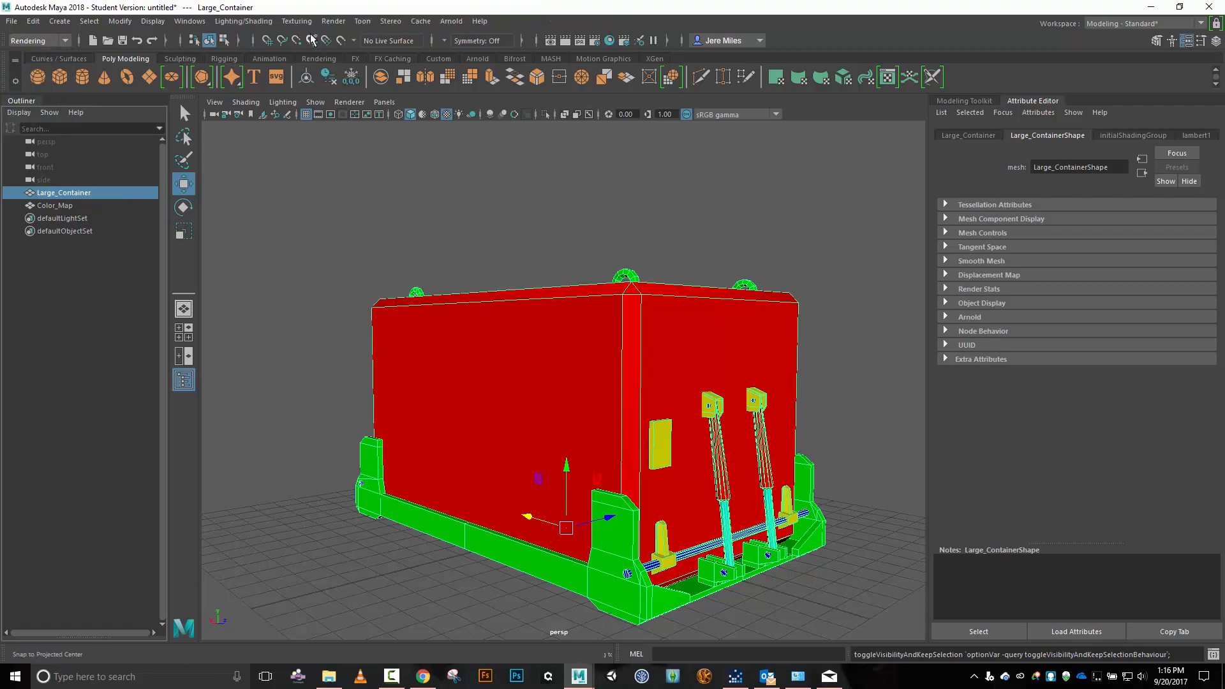
pyautogui.click(254, 22)
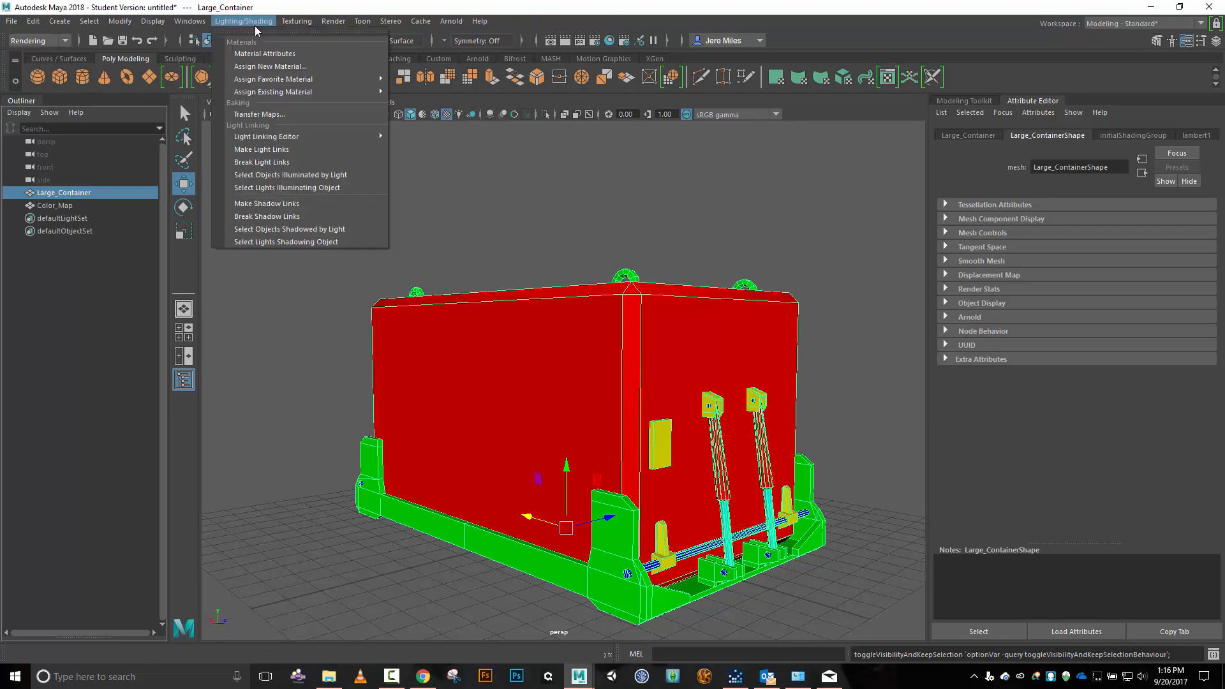
pyautogui.click(285, 115)
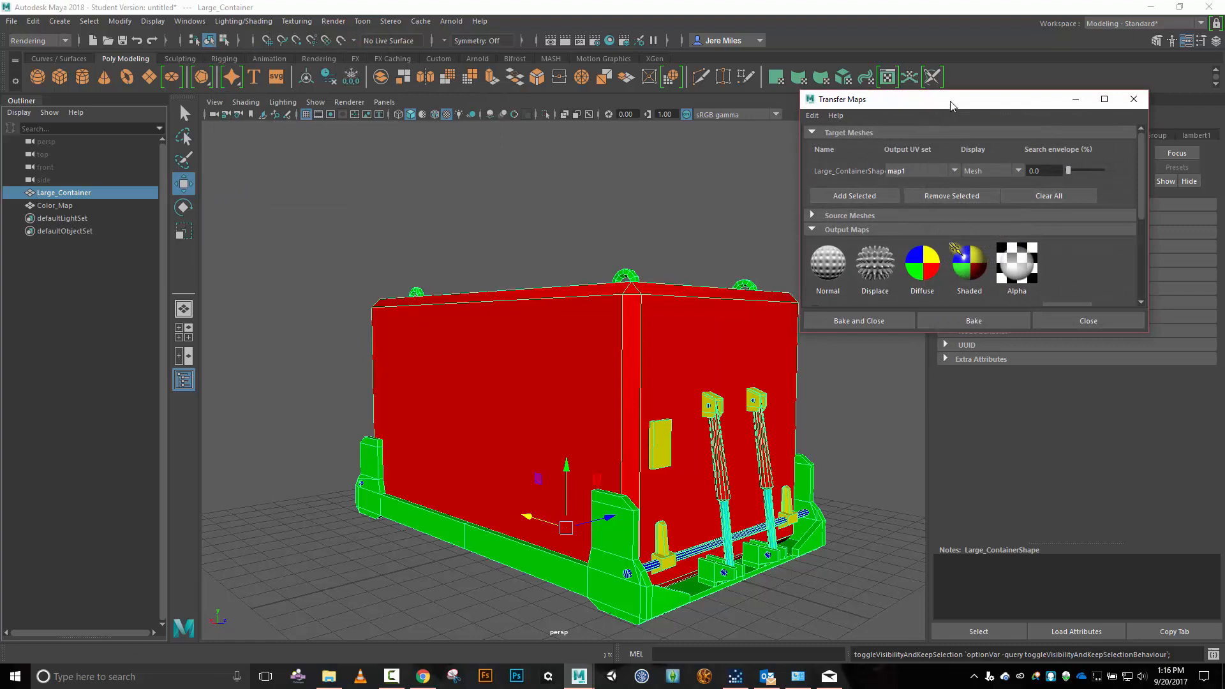
pyautogui.moveTo(951, 105); pyautogui.dragTo(738, 171)
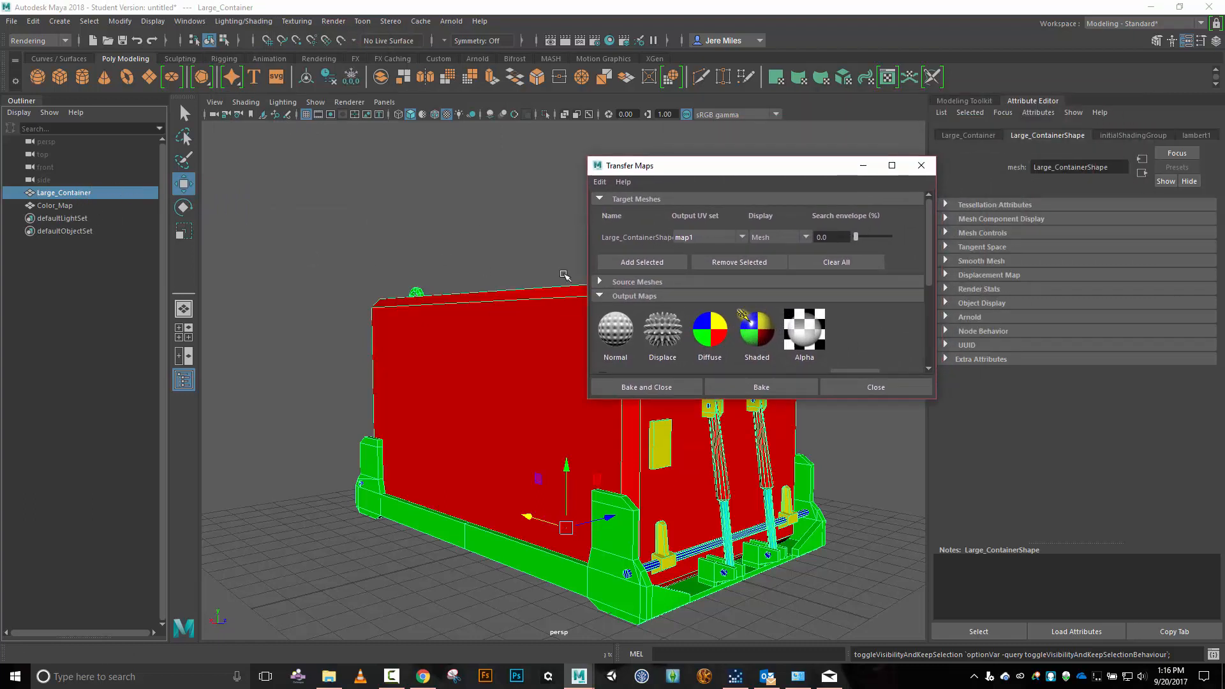
# Add Color_Map as the source mesh in the Transfer Maps settings.
pyautogui.click(620, 284)
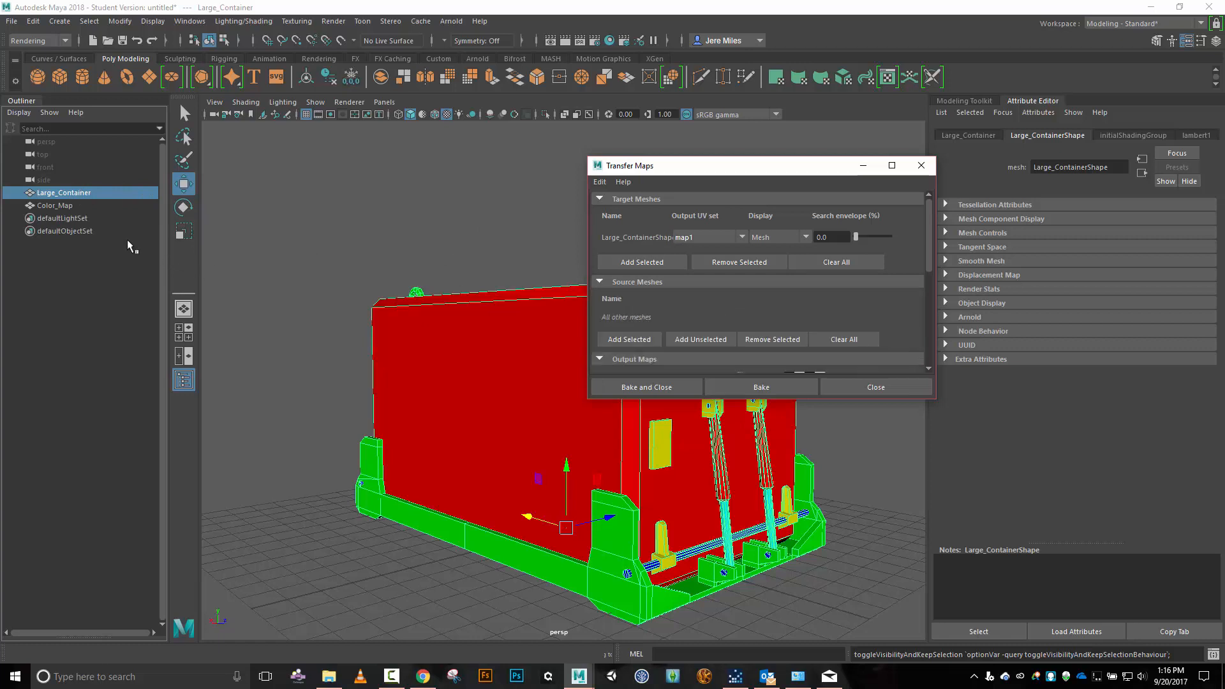
pyautogui.click(55, 206)
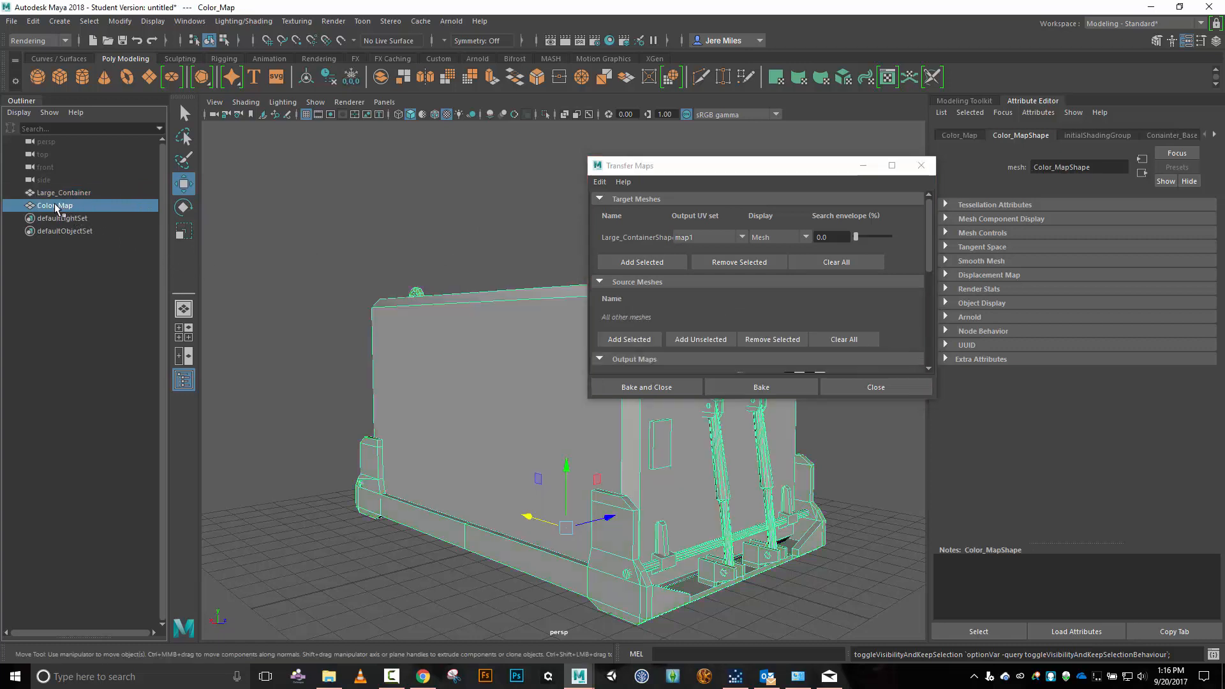
pyautogui.click(637, 339)
pyautogui.scroll(-3, 831, 304)
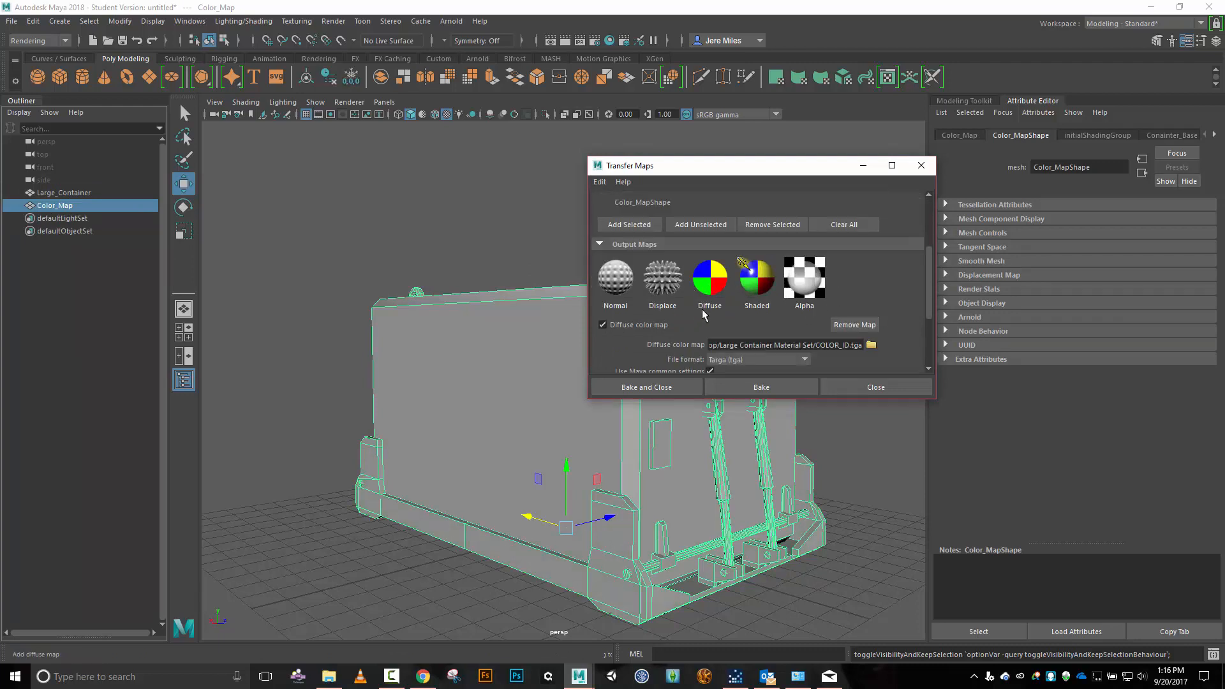
# Remove the existing diffuse color output map and add a new Diffuse output map in Transfer Maps.
pyautogui.scroll(-1, 704, 314)
pyautogui.click(855, 287)
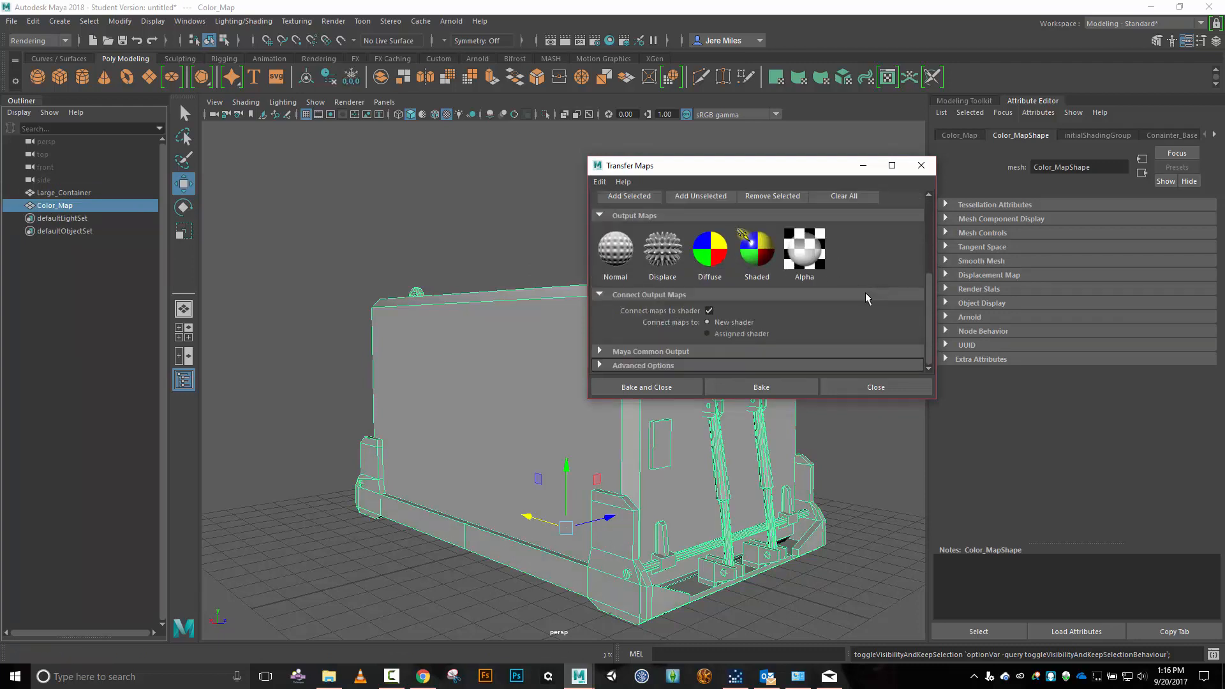
pyautogui.click(721, 256)
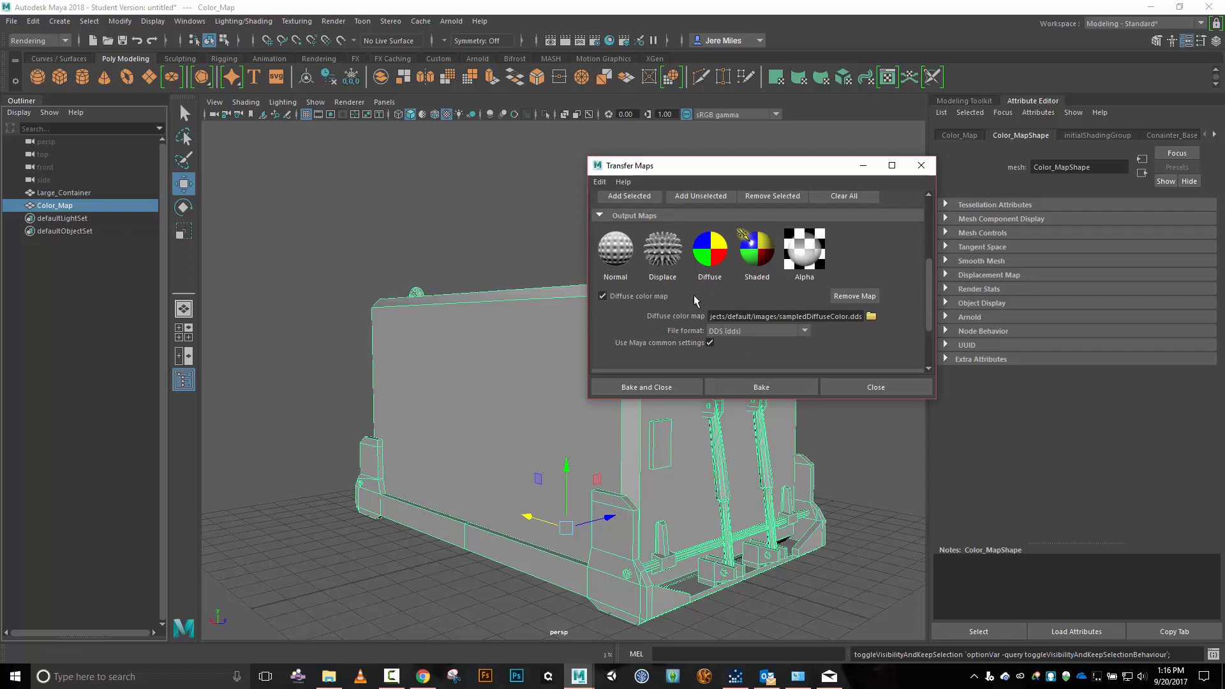
# Set the diffuse map's output file to COLOR_ID in Targa format inside the Desktop folder Large Container Material Set.
pyautogui.click(871, 316)
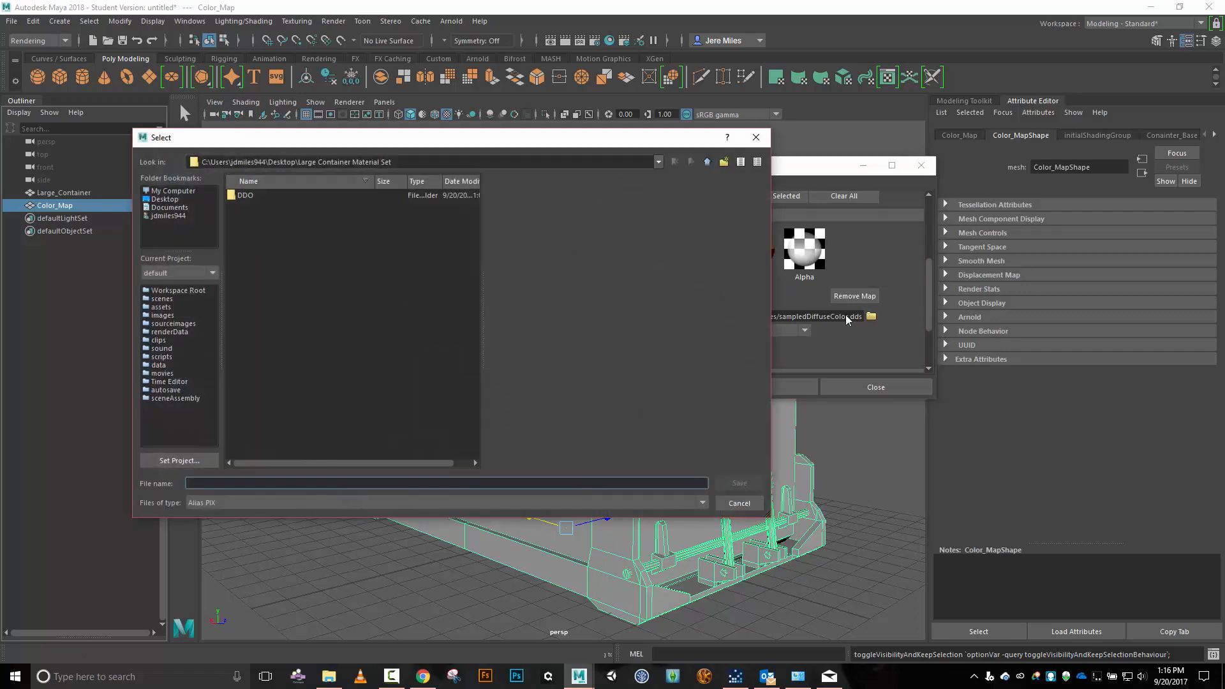
pyautogui.click(169, 201)
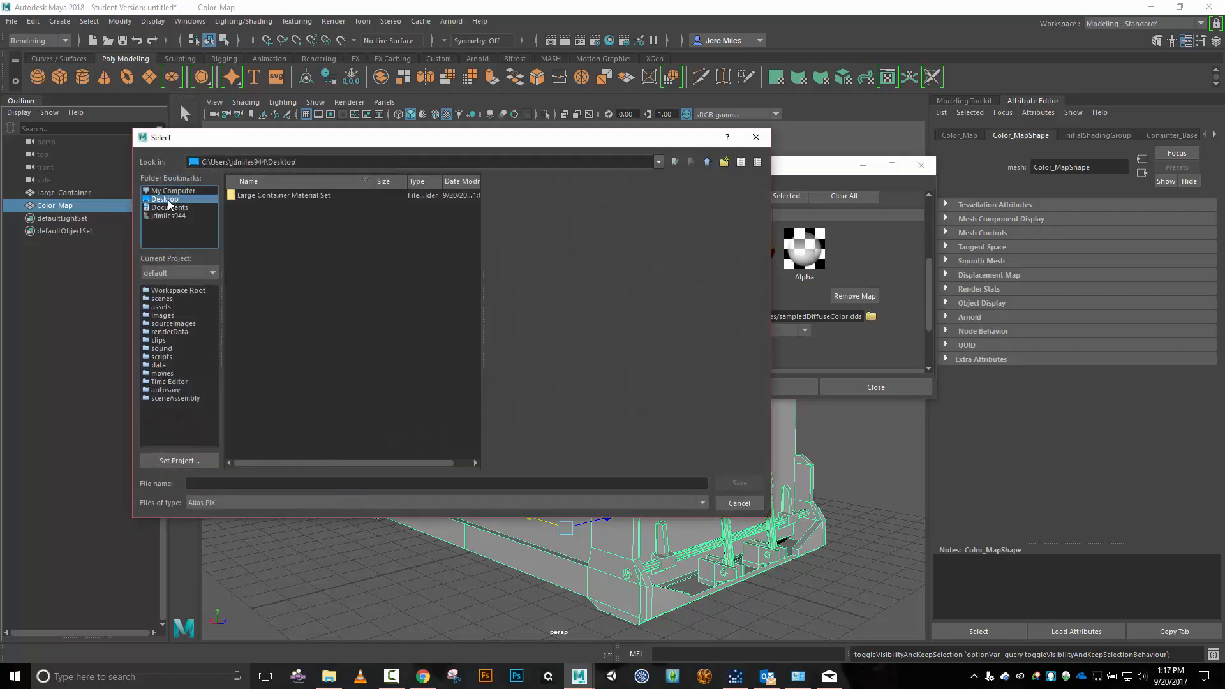
pyautogui.doubleClick(267, 196)
pyautogui.click(285, 504)
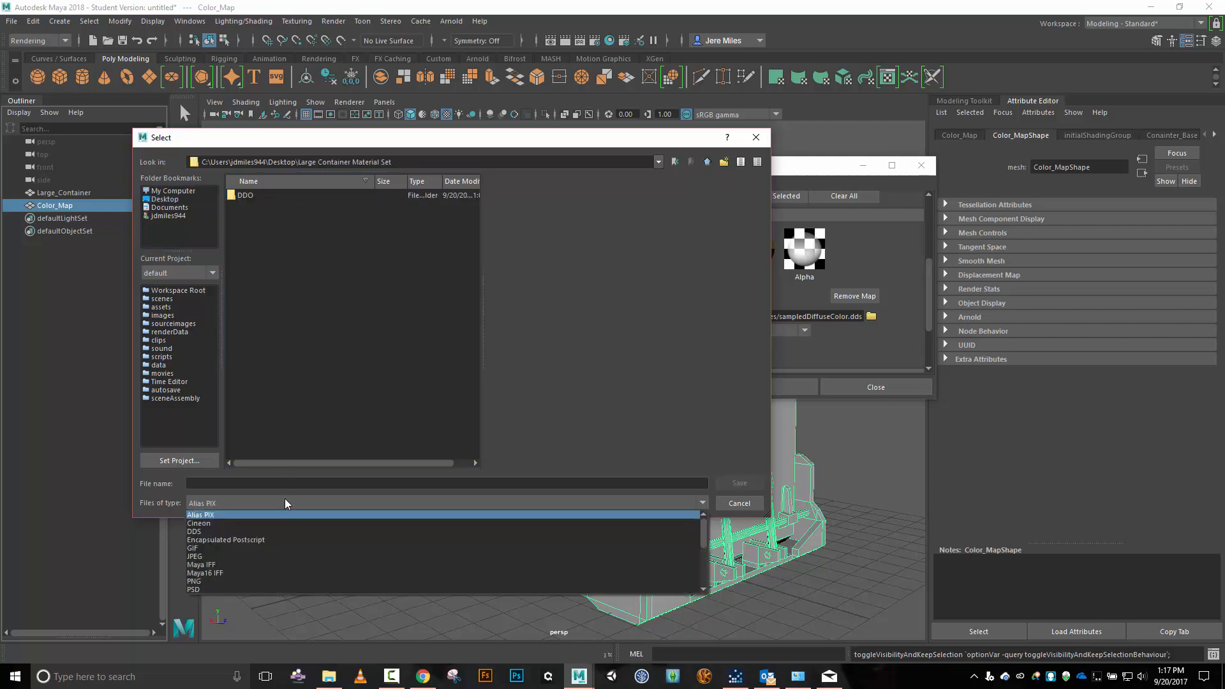
pyautogui.scroll(-2, 279, 555)
pyautogui.scroll(-2, 279, 556)
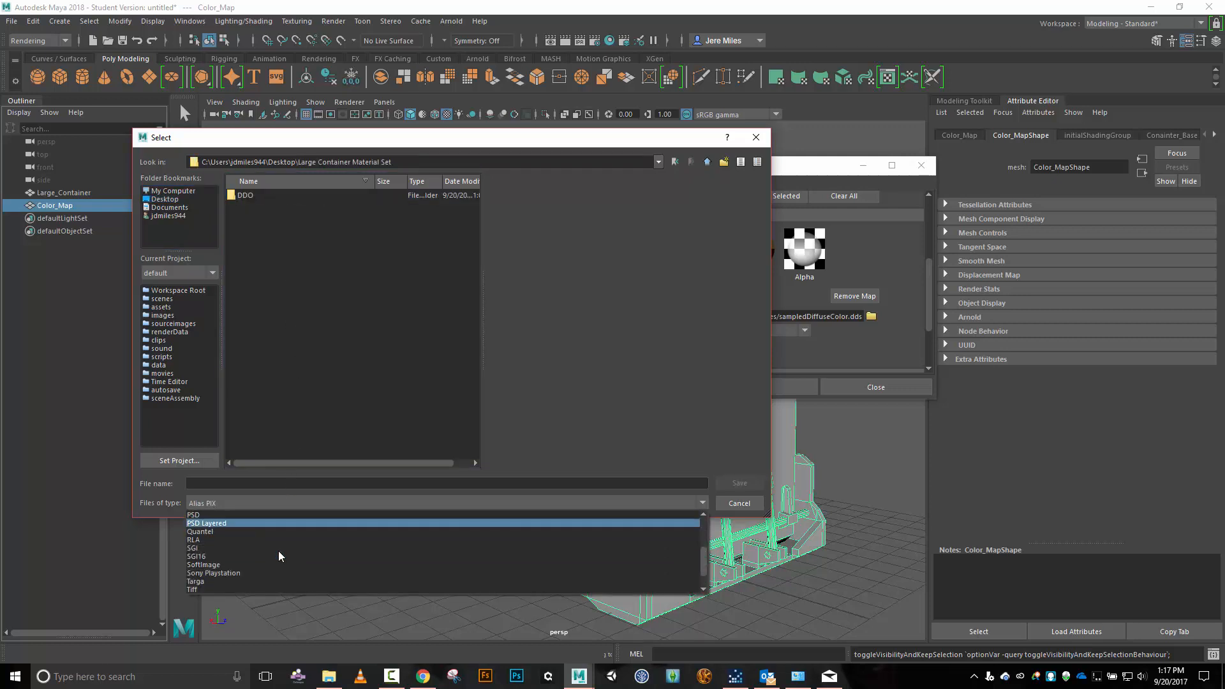
pyautogui.click(276, 550)
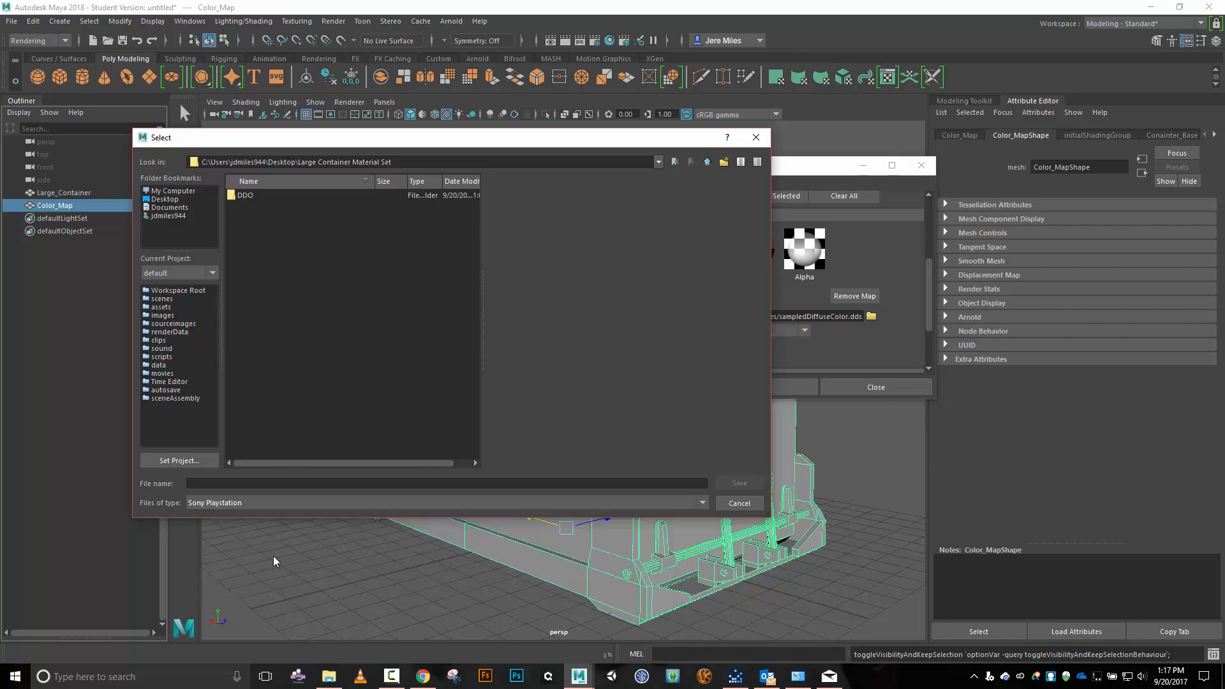
pyautogui.click(275, 503)
pyautogui.click(267, 549)
pyautogui.click(276, 483)
pyautogui.write('COLOR_ID')
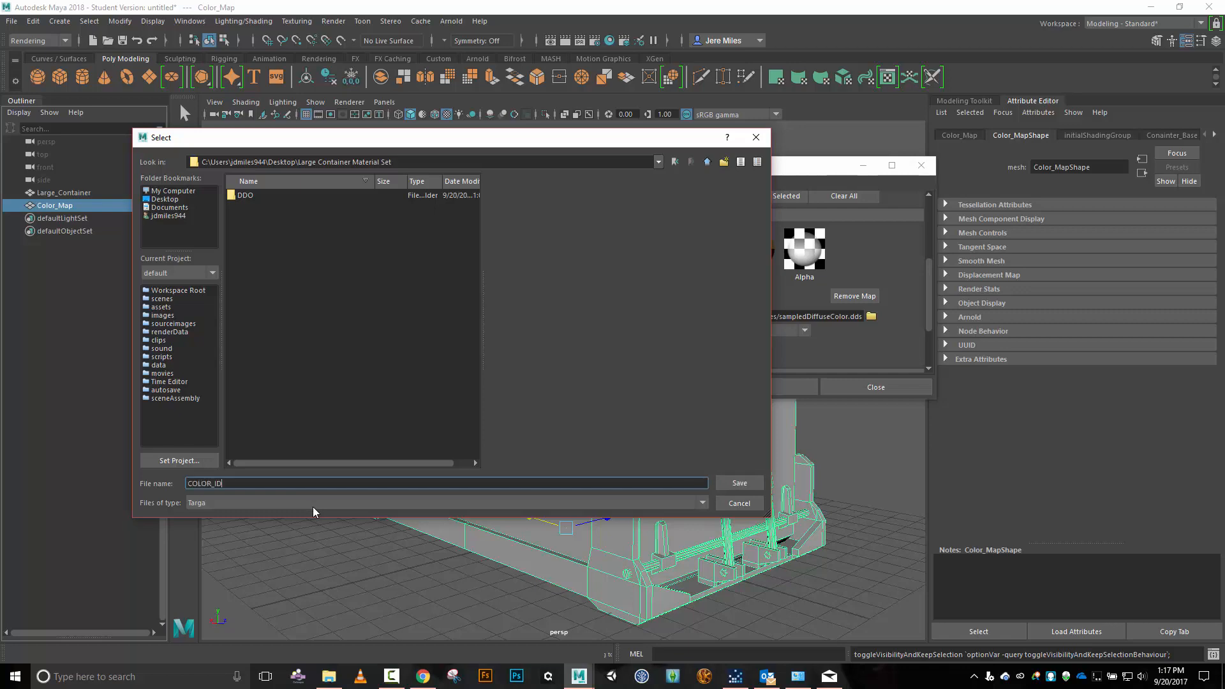
pyautogui.click(728, 483)
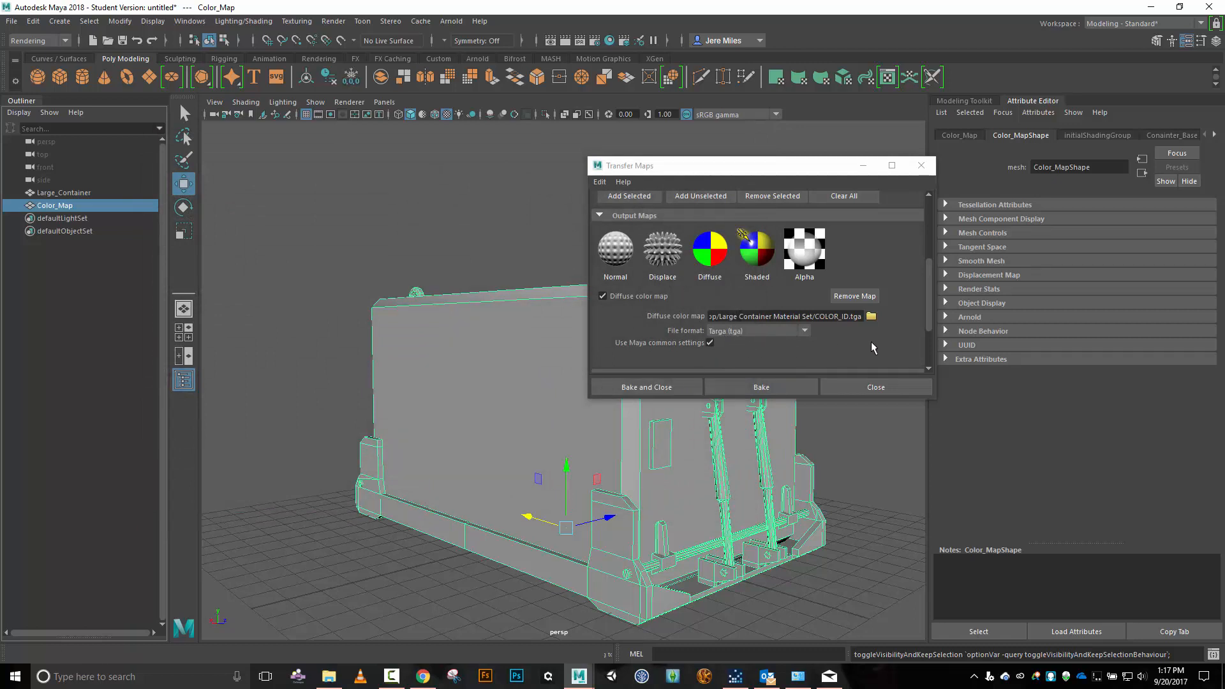
# Review the Maya Common Output settings for map size, sampling quality and filtering, and close Transfer Maps without baking.
pyautogui.scroll(-3, 873, 347)
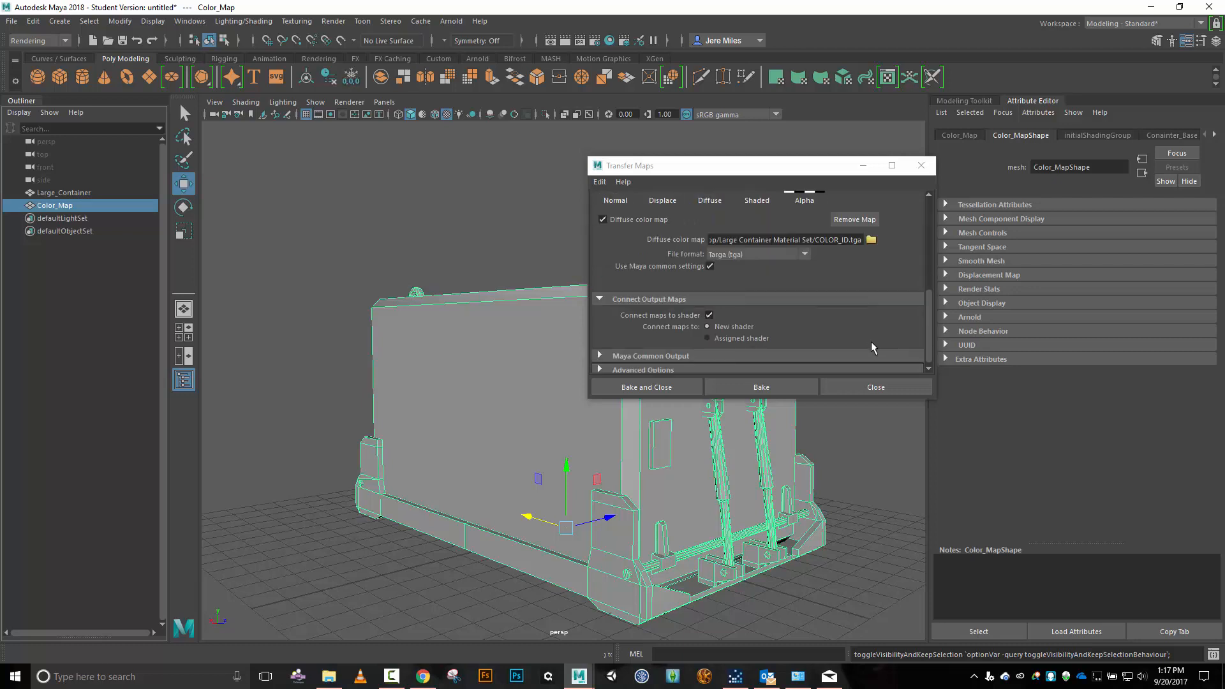
pyautogui.click(640, 356)
pyautogui.scroll(-3, 779, 331)
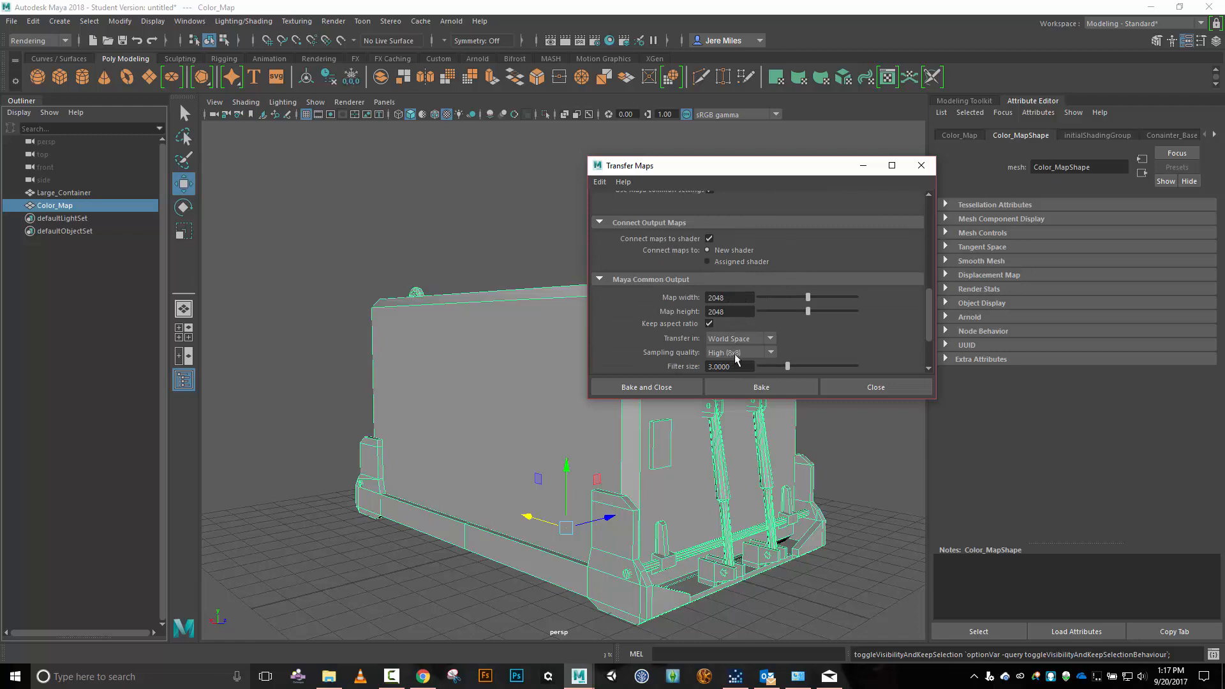
pyautogui.scroll(-2, 846, 339)
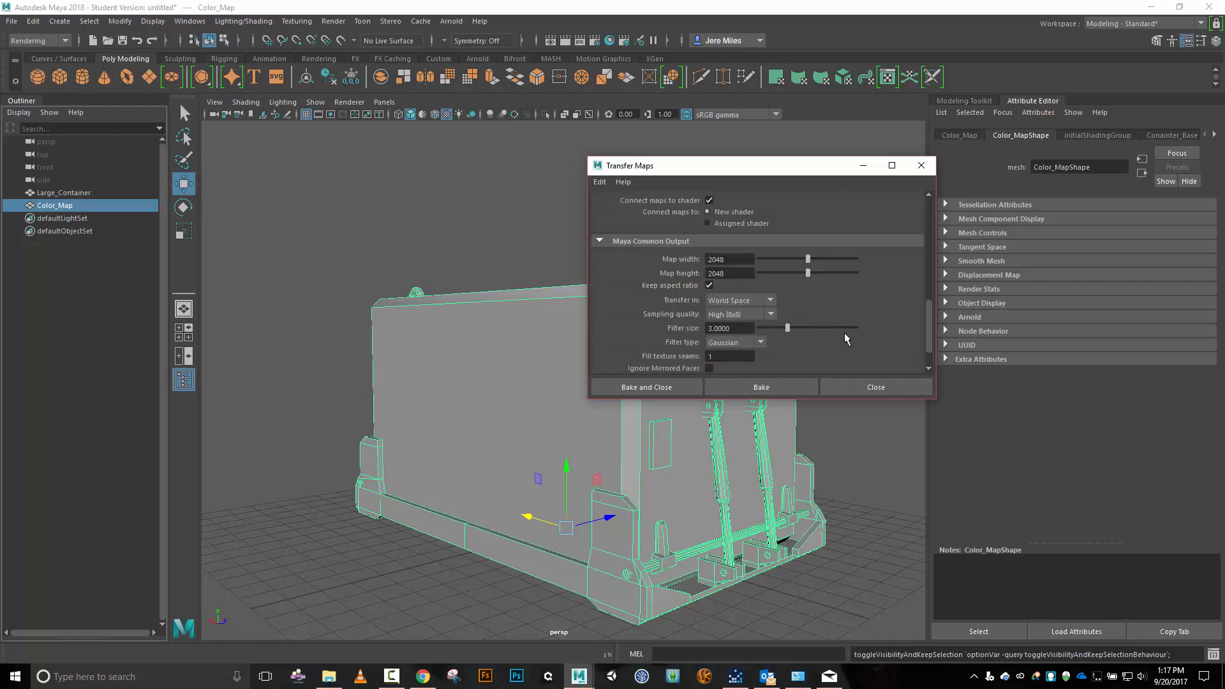
pyautogui.scroll(-2, 846, 339)
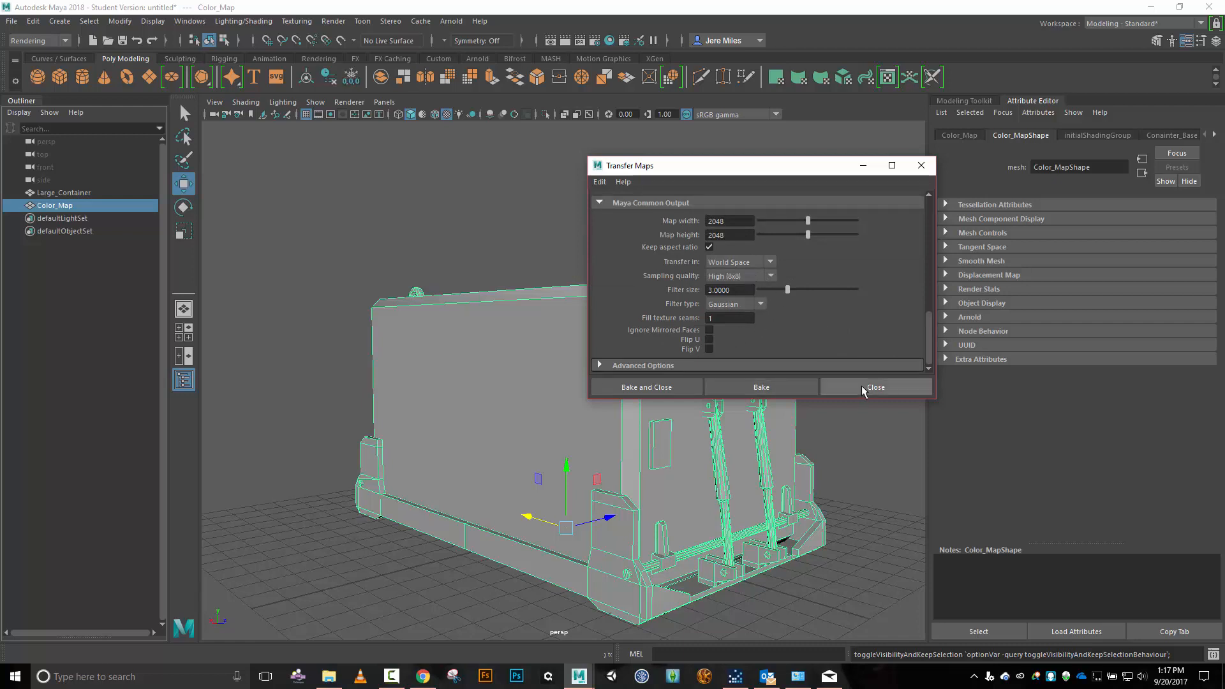
pyautogui.click(878, 389)
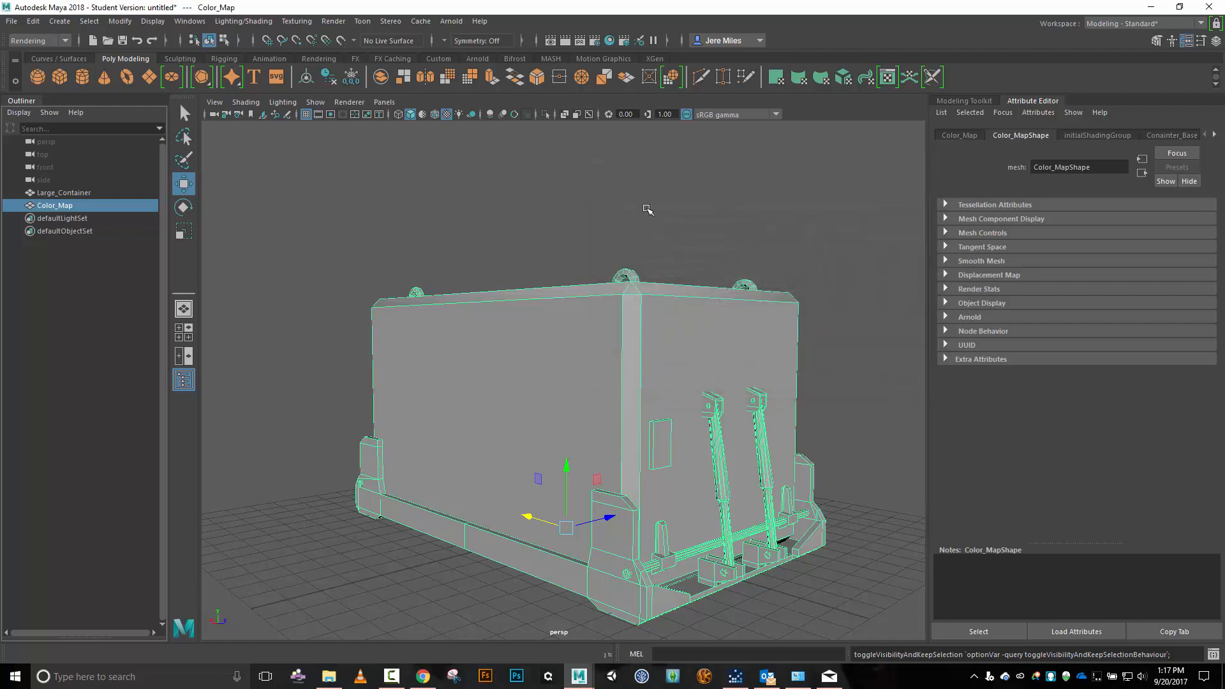
# Select Large_Container, open the UV Editor from the Modeling menu set and close the UV Toolkit.
pyautogui.click(89, 193)
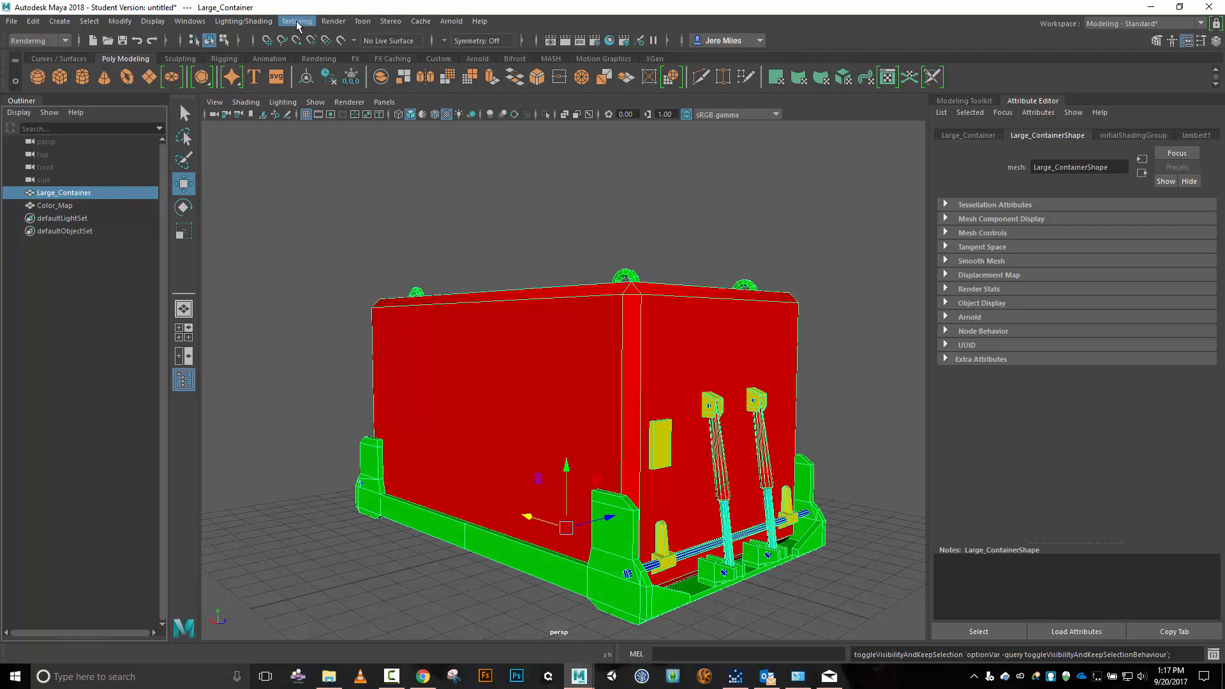
pyautogui.click(67, 41)
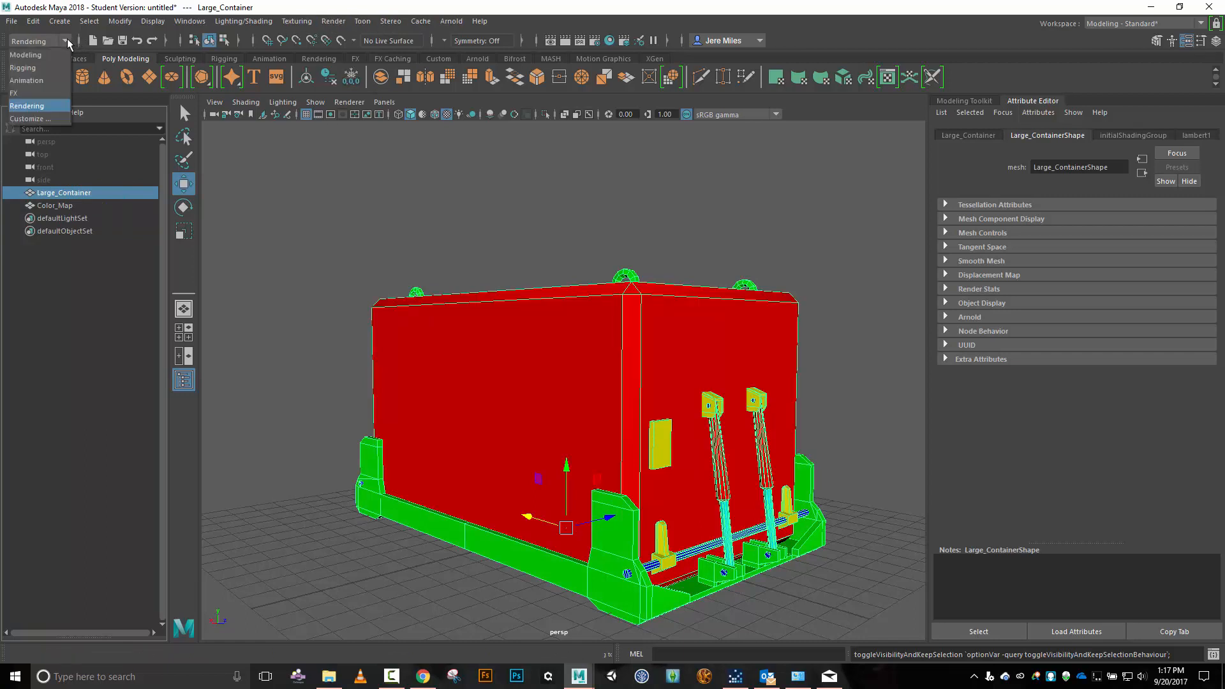
pyautogui.click(45, 51)
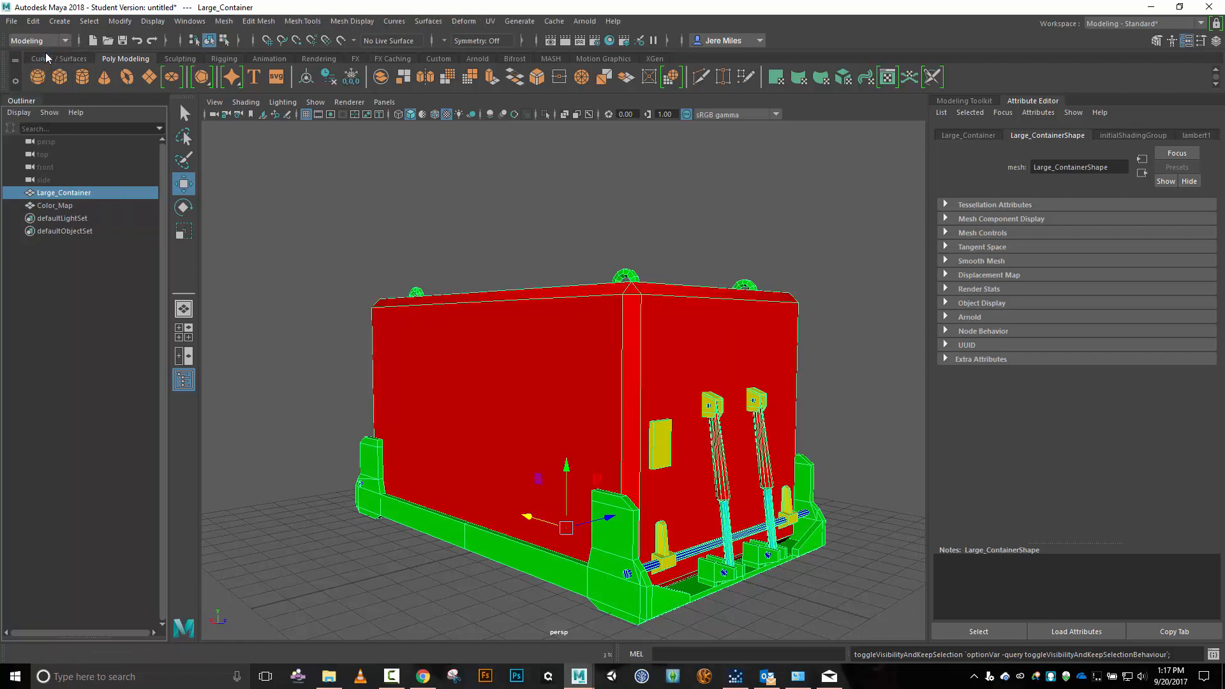
pyautogui.click(489, 21)
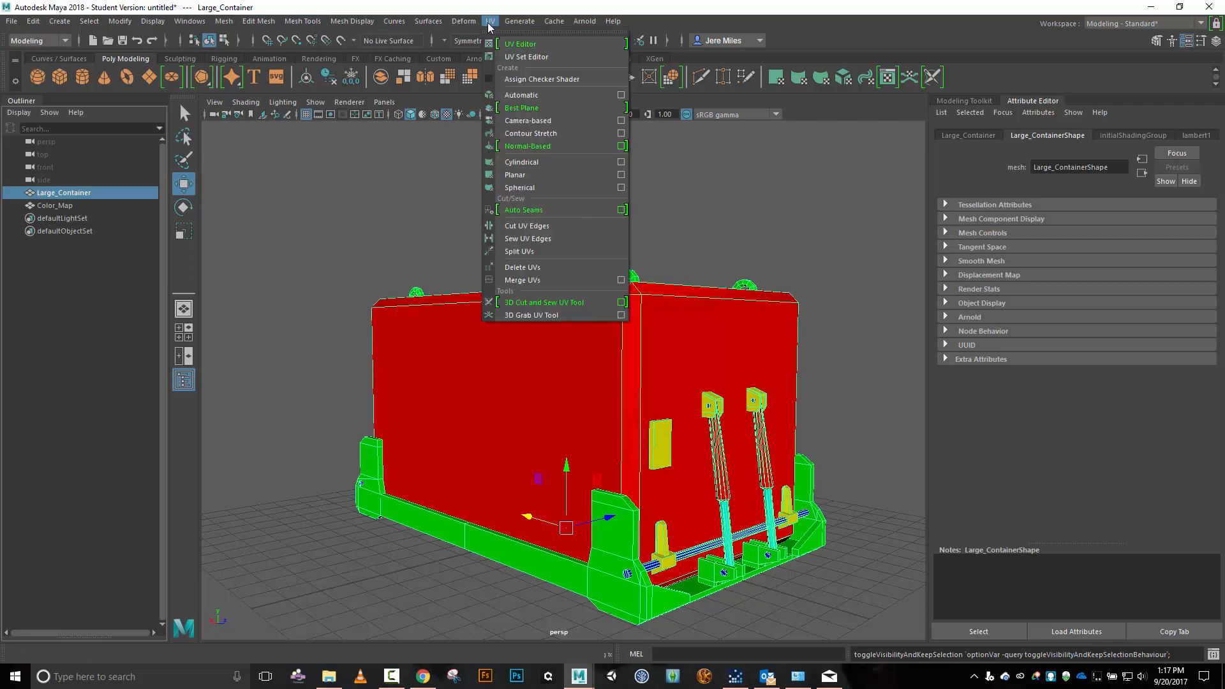
pyautogui.click(506, 54)
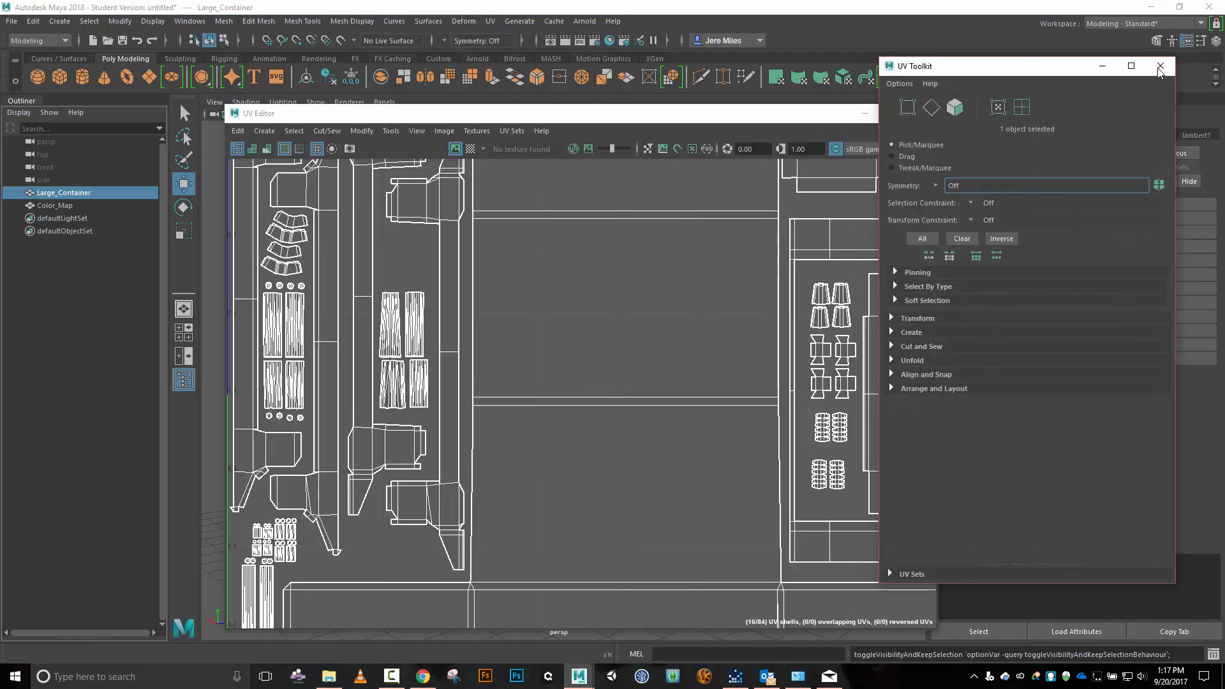
pyautogui.click(1160, 68)
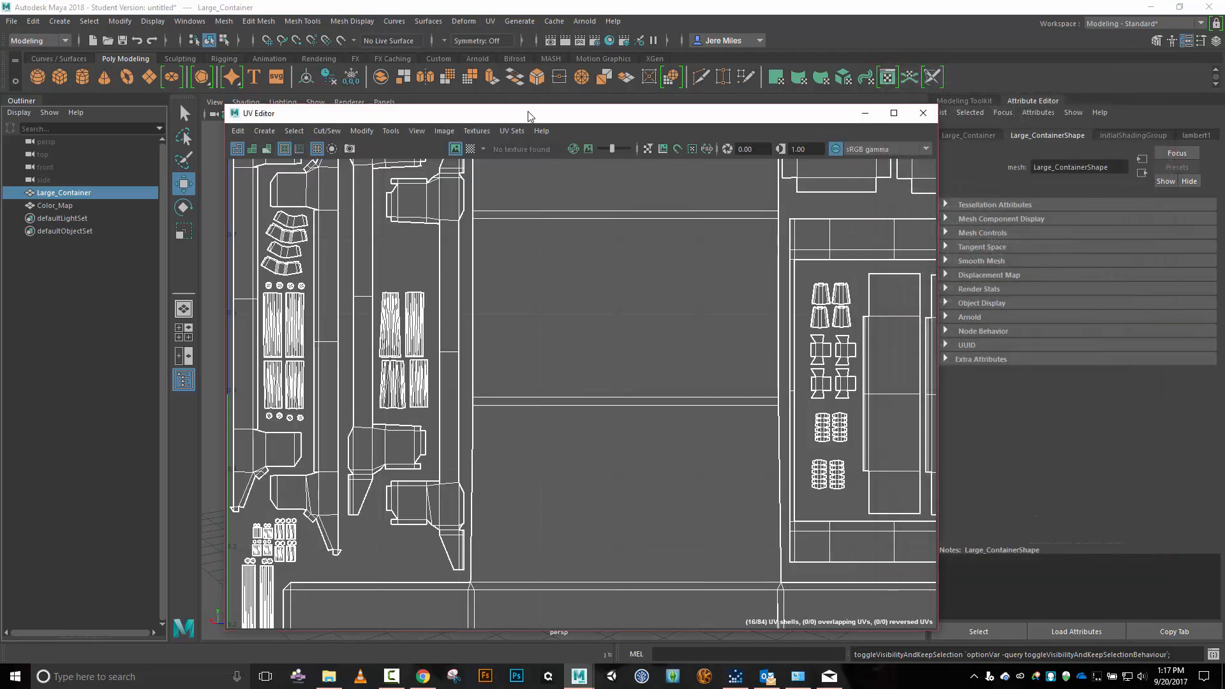
# Open the UV Snapshot options for Large_Container and set the edge color to white.
pyautogui.moveTo(528, 116); pyautogui.dragTo(542, 37)
pyautogui.click(458, 52)
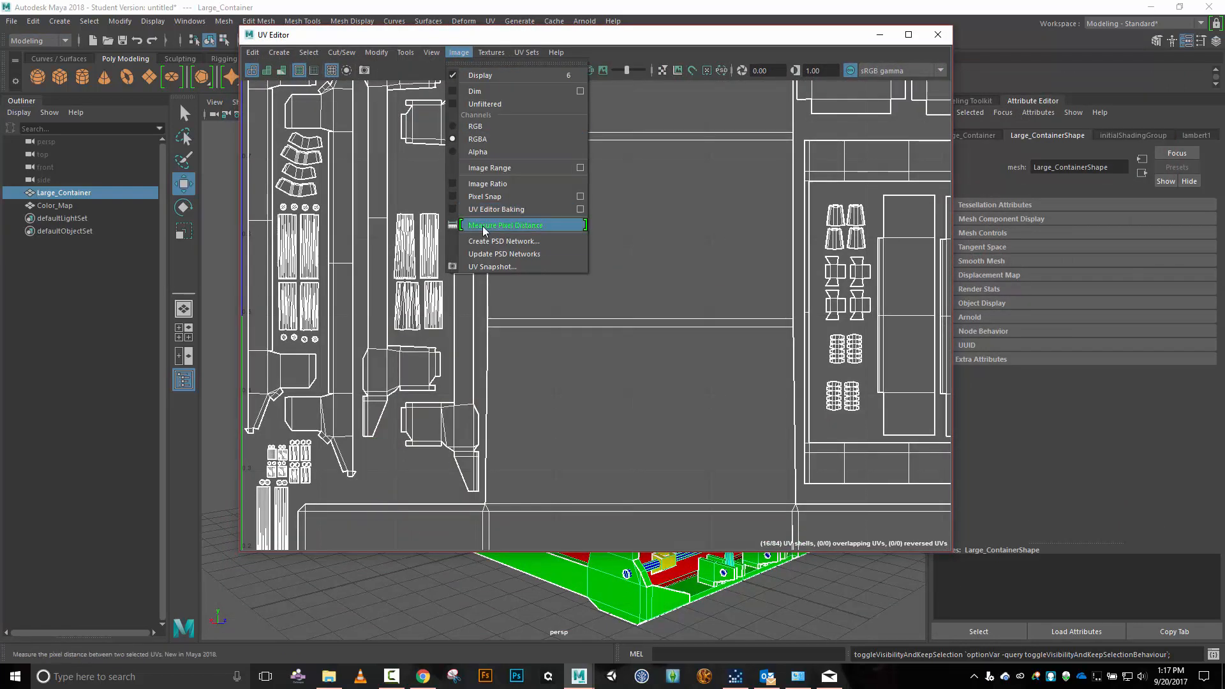
pyautogui.click(492, 266)
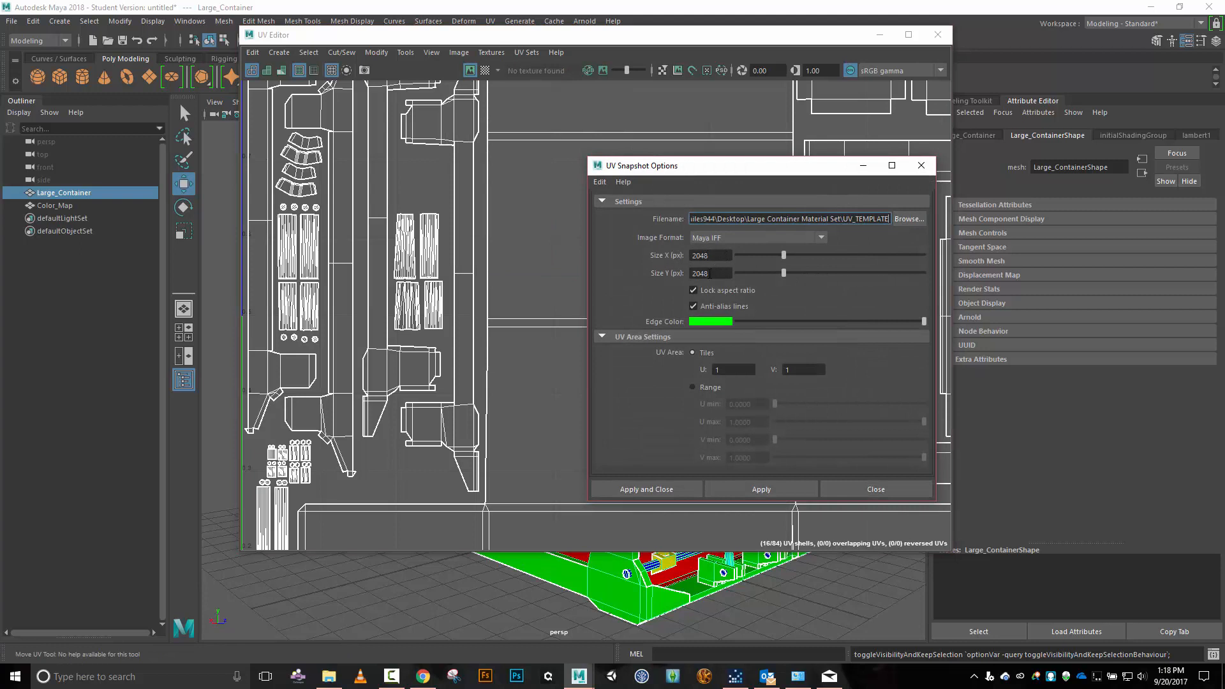
pyautogui.click(711, 322)
pyautogui.click(702, 323)
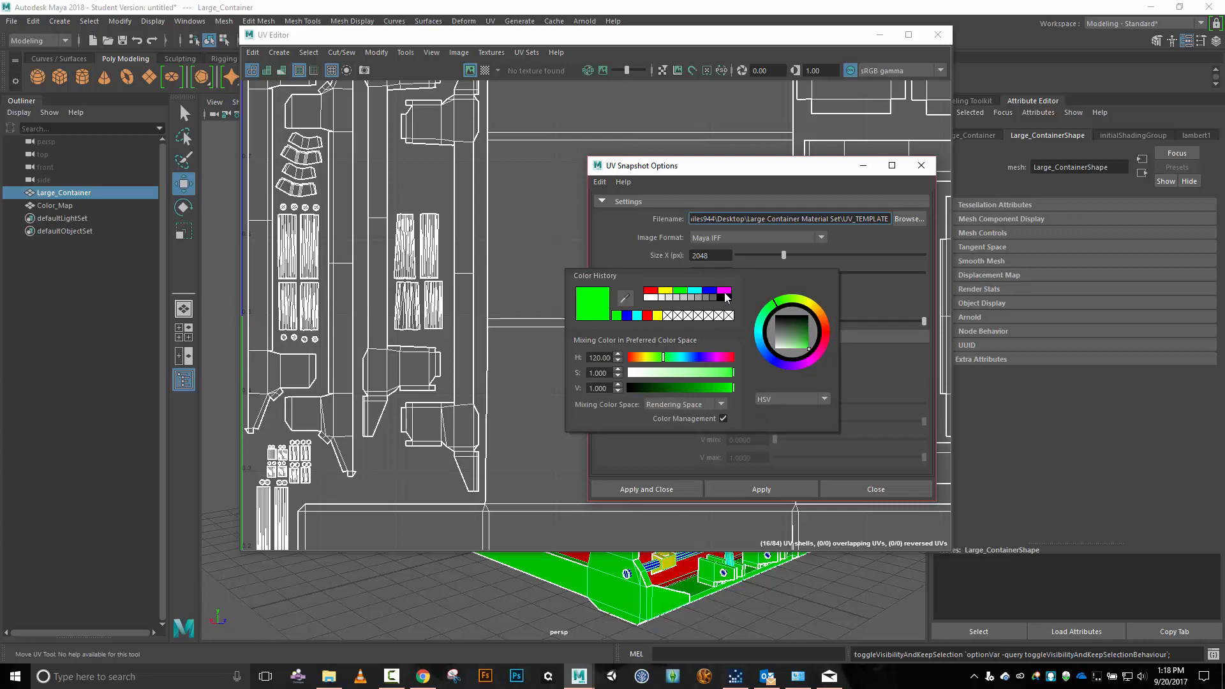
pyautogui.click(649, 296)
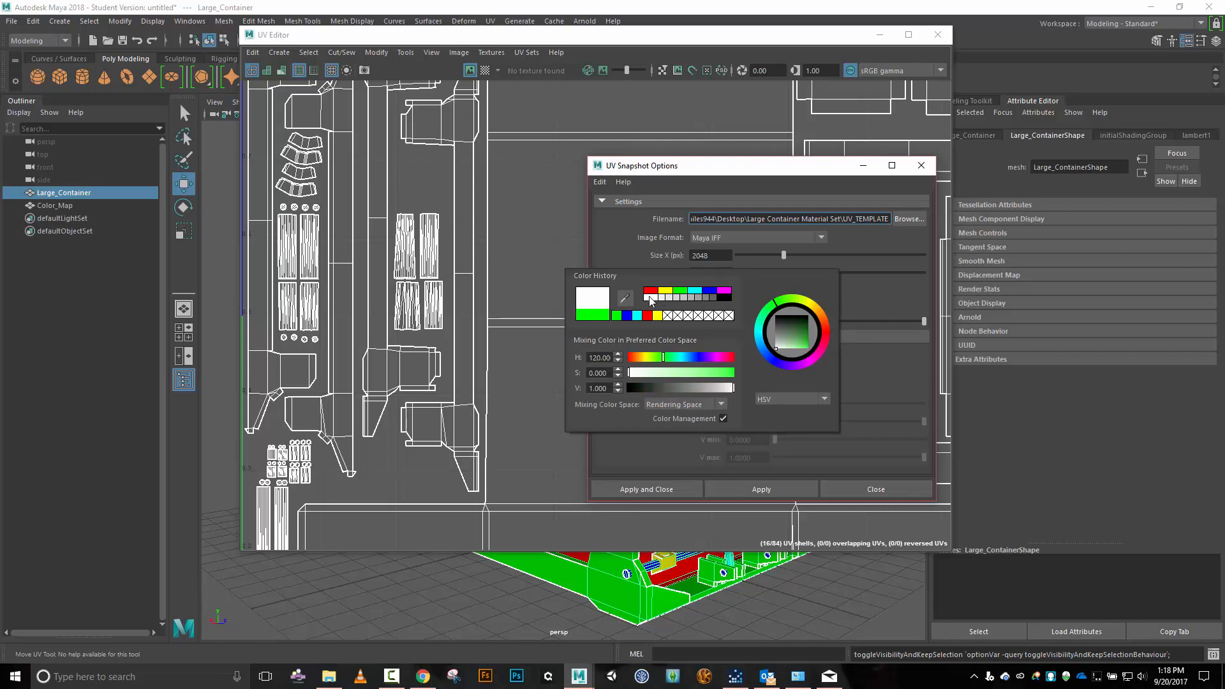
pyautogui.click(651, 457)
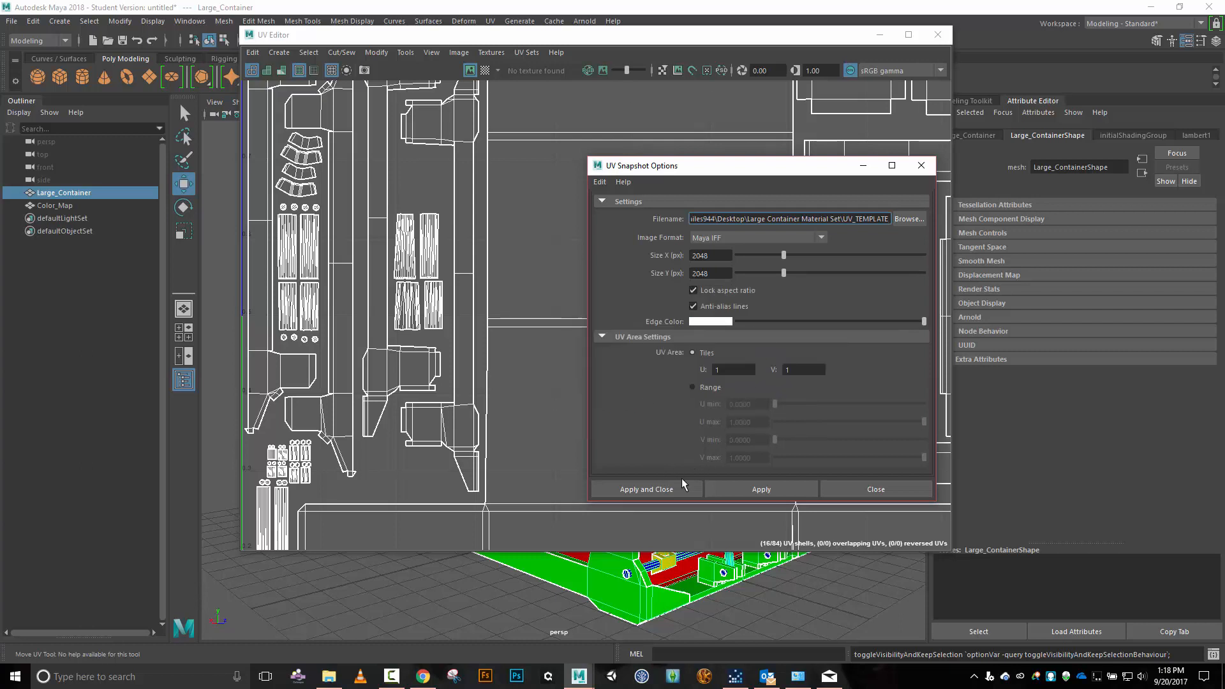
# Save the UV snapshot as UV_LAYOUT in the Large Container Material Set folder and close the UV Editor.
pyautogui.click(909, 218)
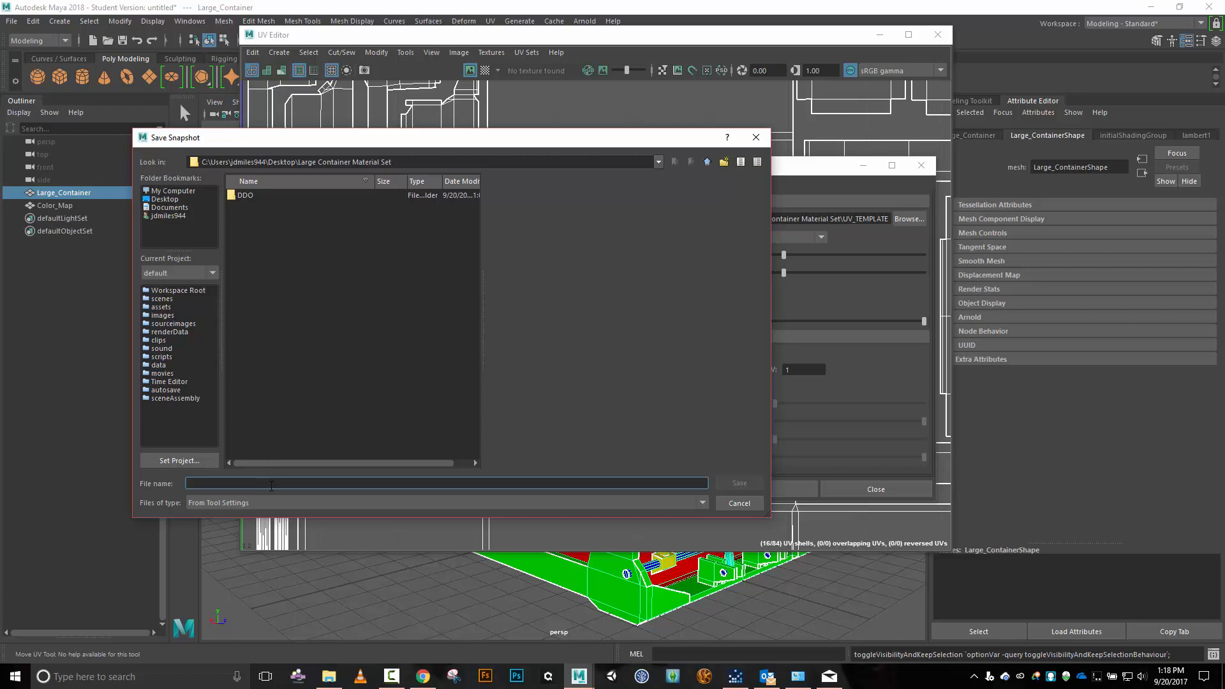
pyautogui.write('UV_LAYOUT')
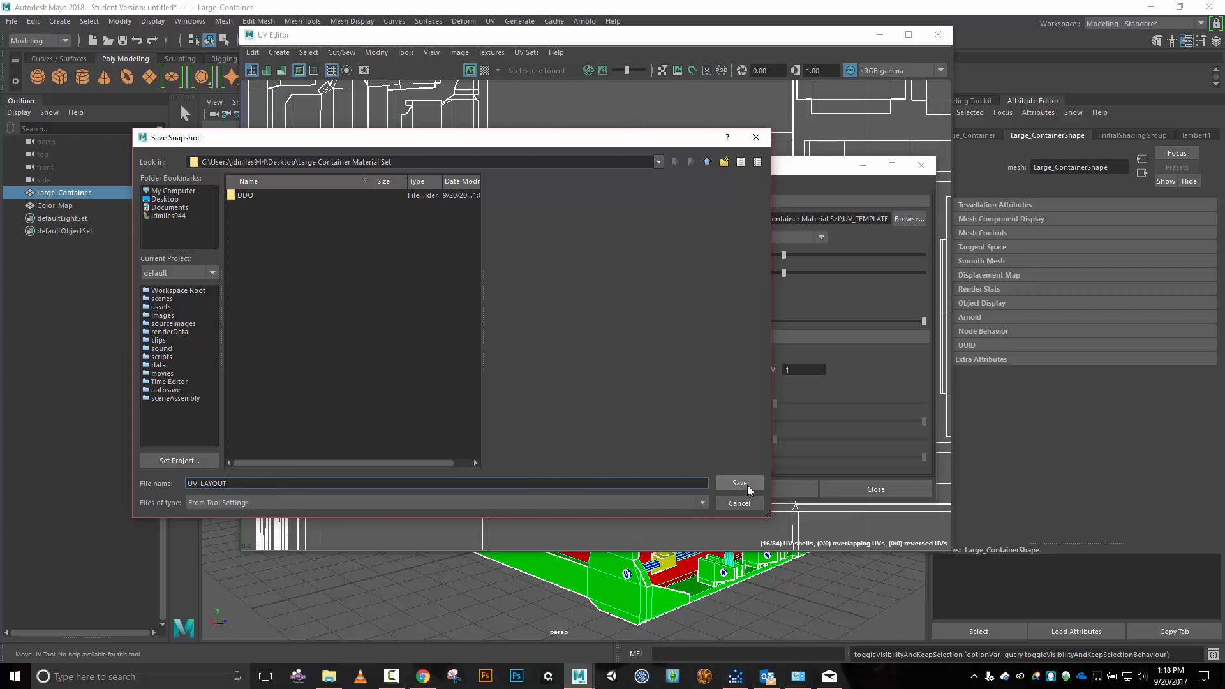
pyautogui.click(747, 485)
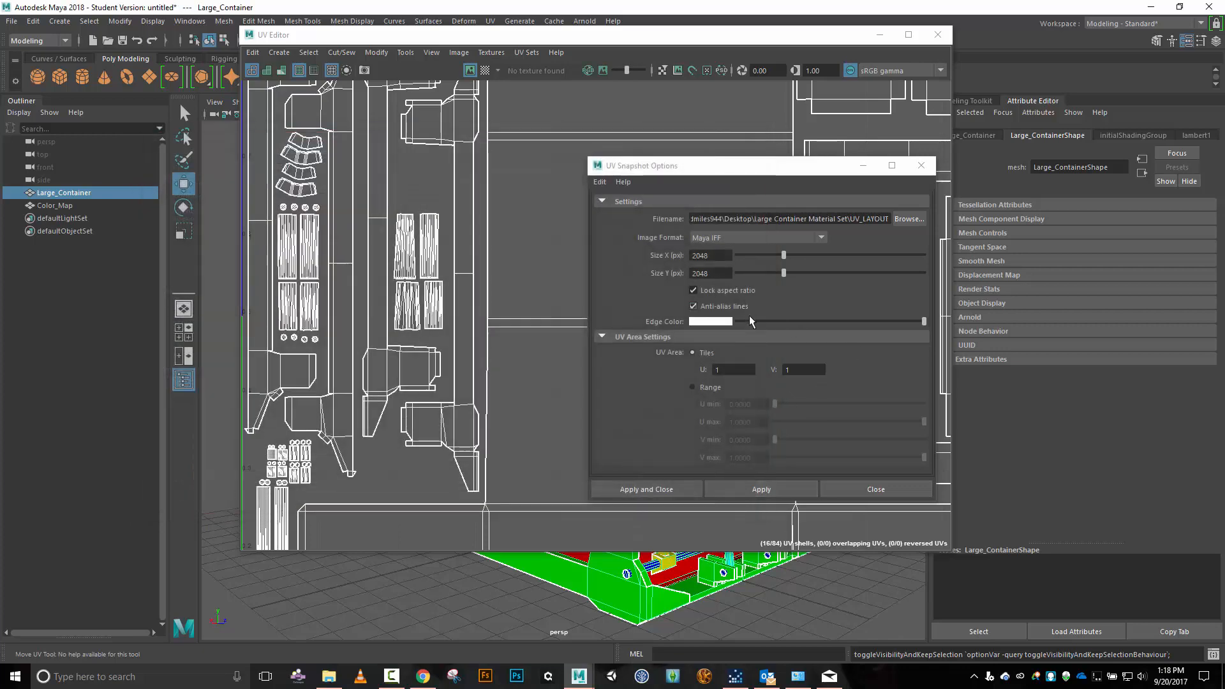
pyautogui.click(657, 487)
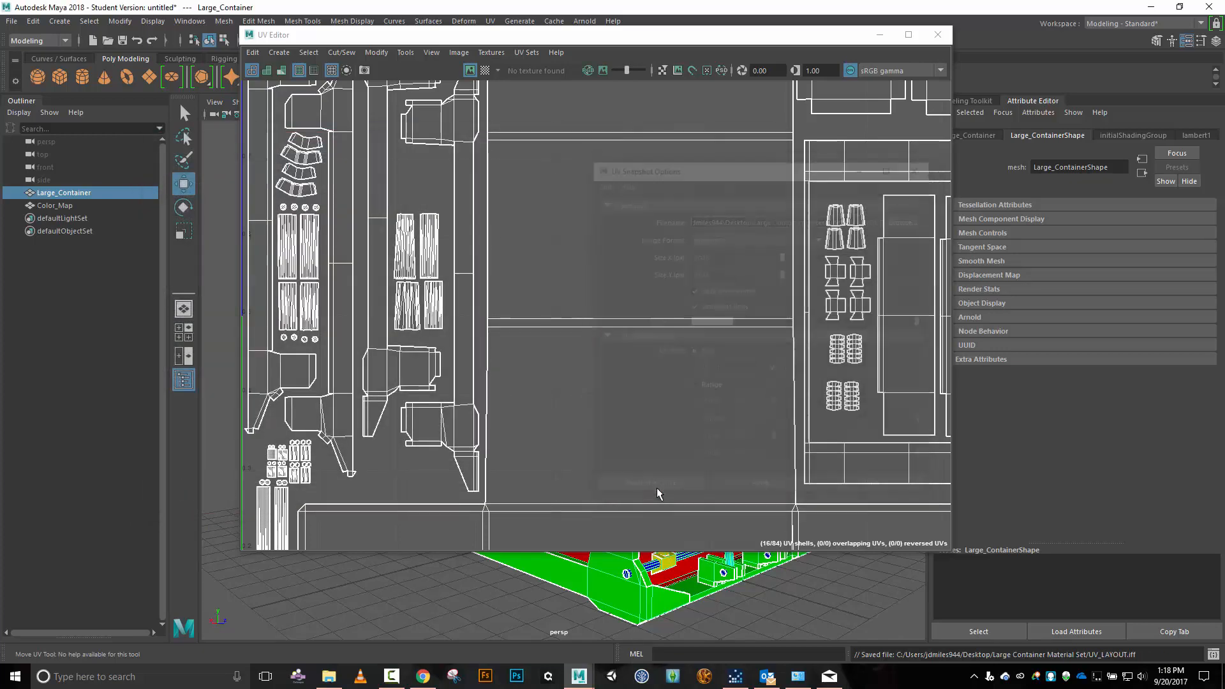
pyautogui.click(938, 35)
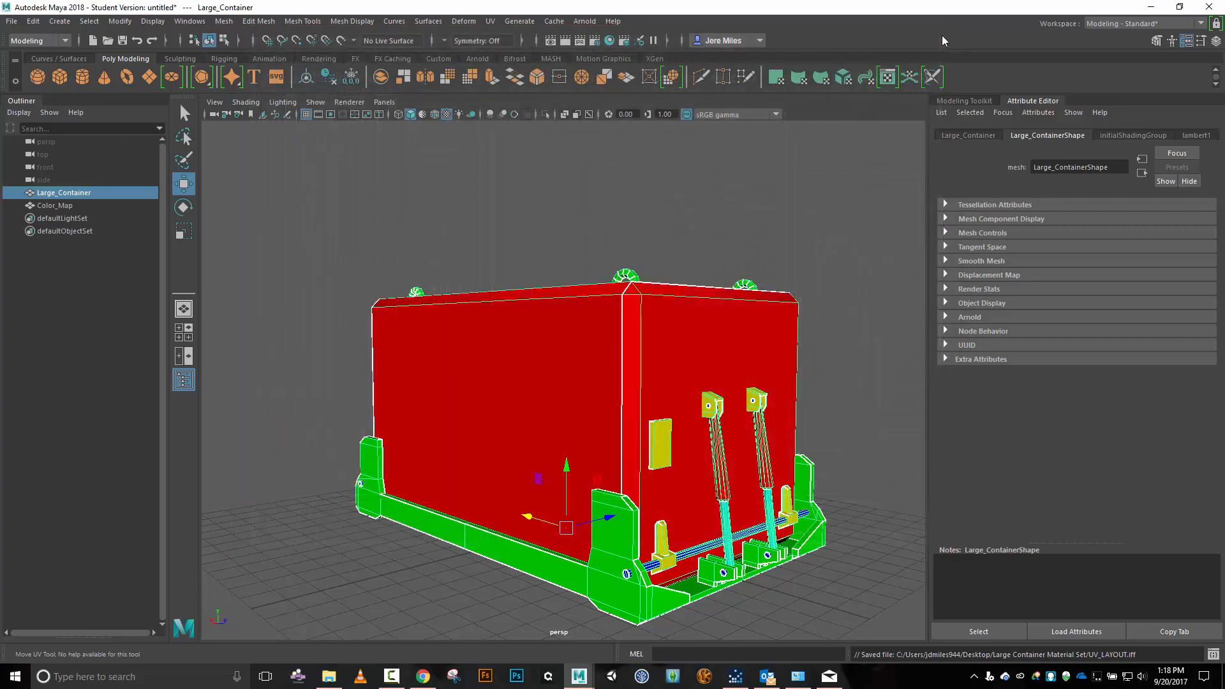
# In File Explorer, move Large_Container.obj from the Desktop into the Large Container Material Set folder and open that folder.
pyautogui.click(329, 676)
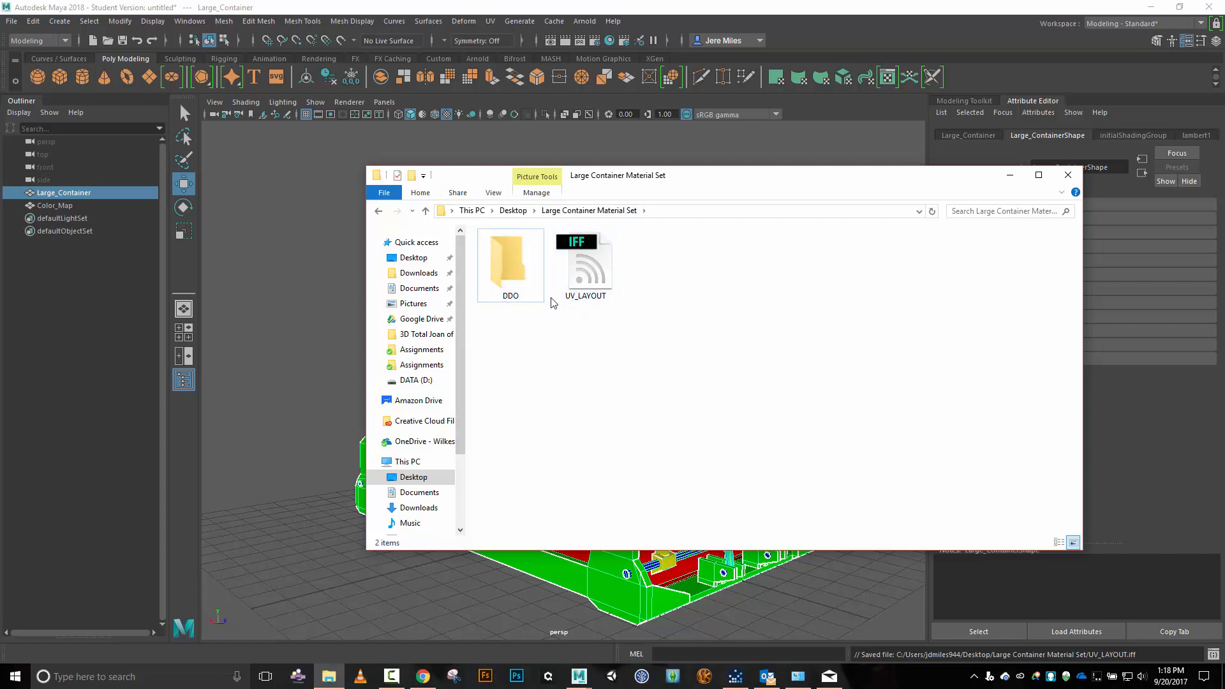
pyautogui.click(414, 257)
pyautogui.click(526, 266)
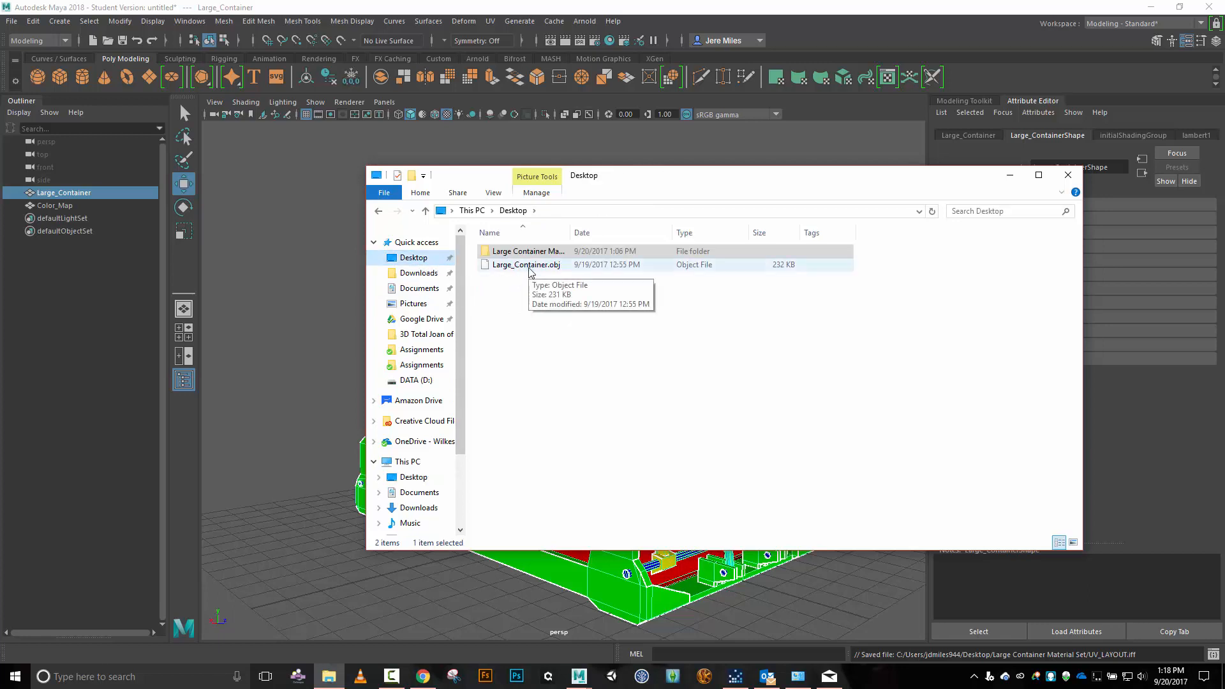
pyautogui.click(527, 268)
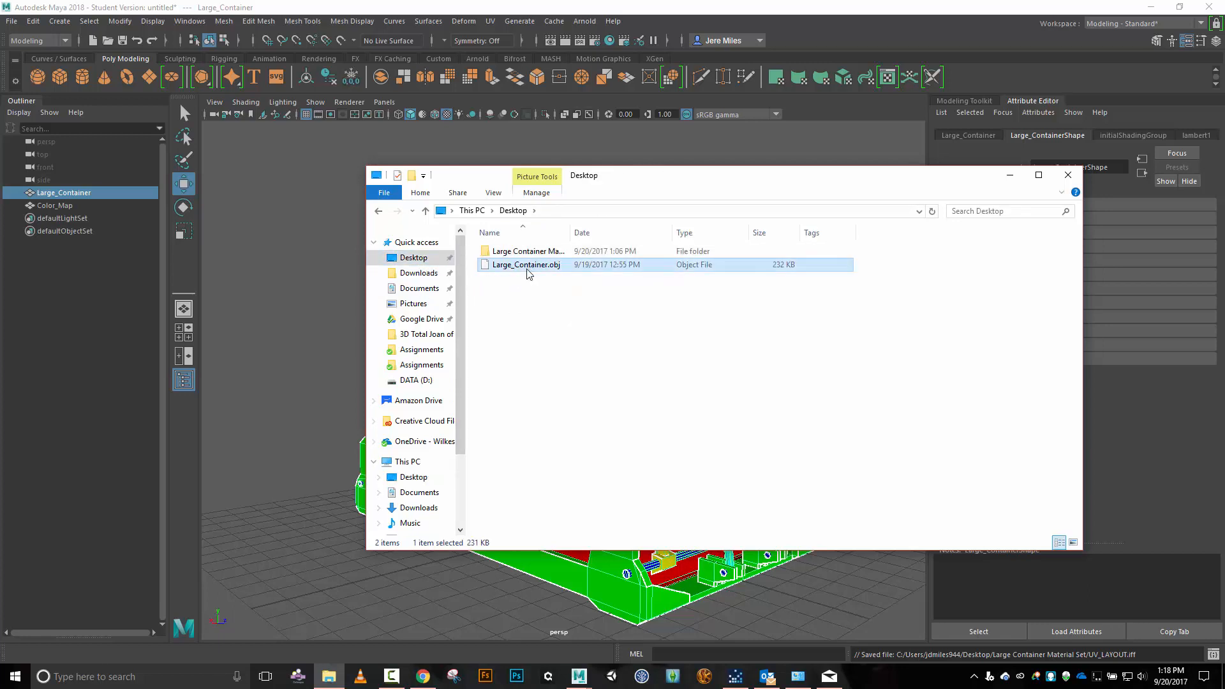
pyautogui.moveTo(527, 273); pyautogui.dragTo(534, 253)
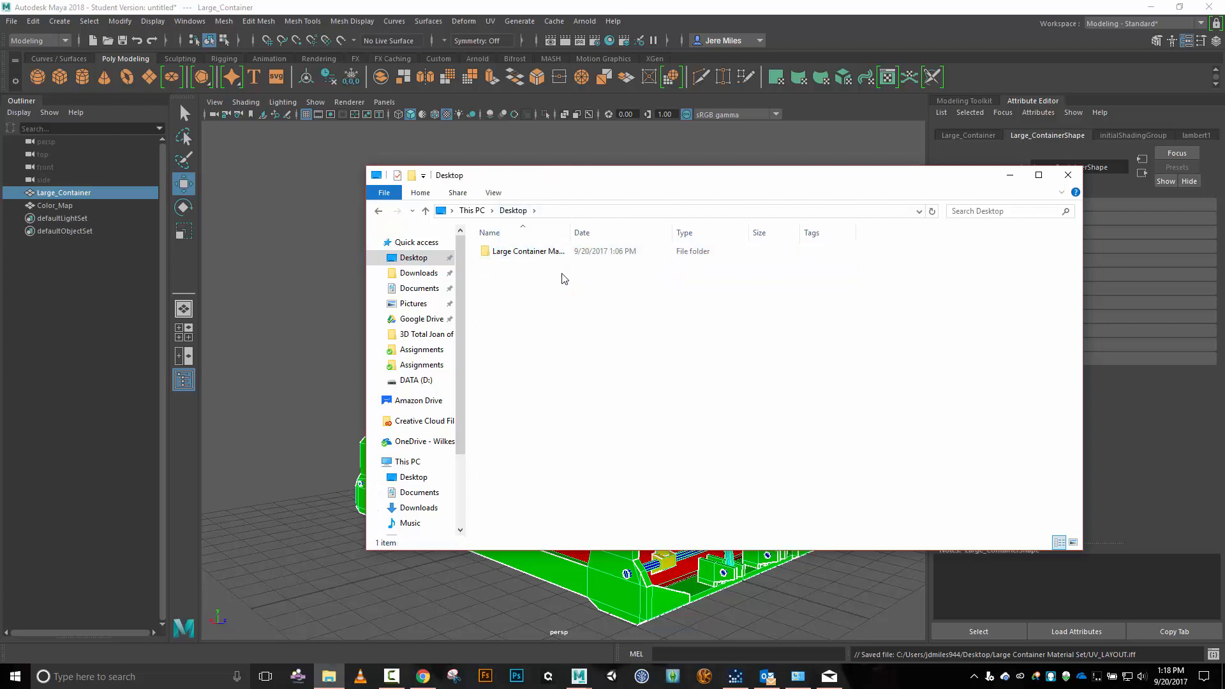
pyautogui.doubleClick(527, 251)
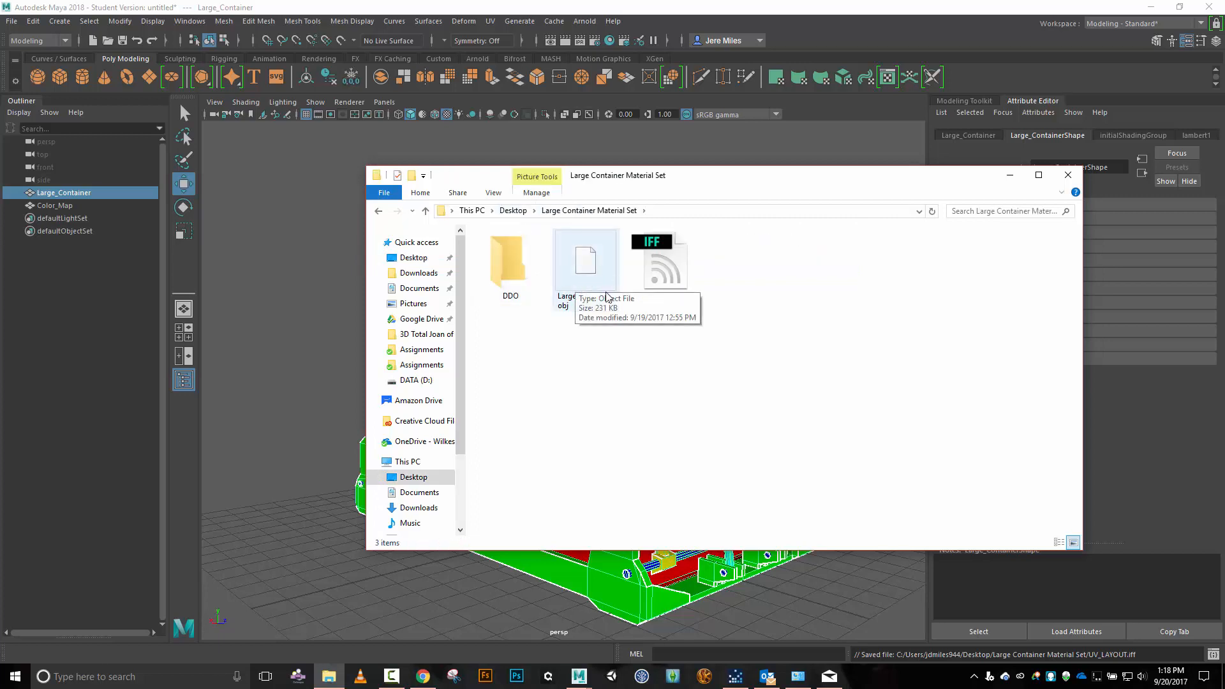
# Switch back to Maya, change to the Rendering menu set and open Transfer Maps for Large_Container.
pyautogui.click(860, 17)
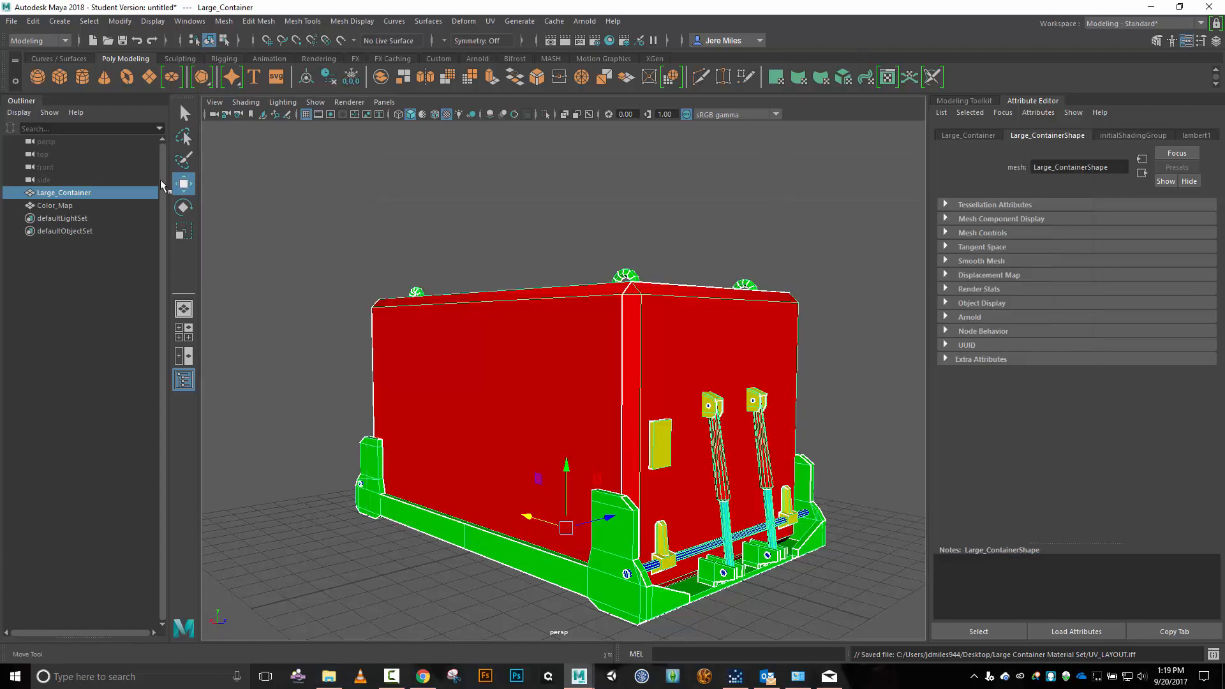
pyautogui.click(65, 41)
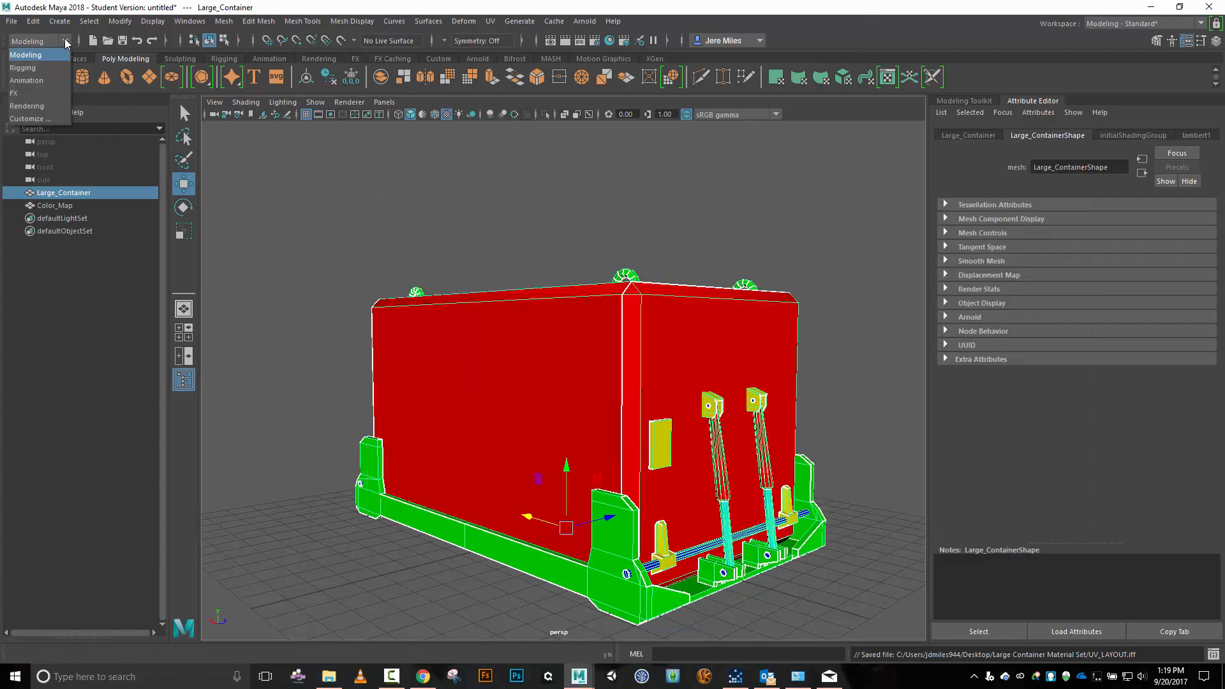
pyautogui.click(43, 106)
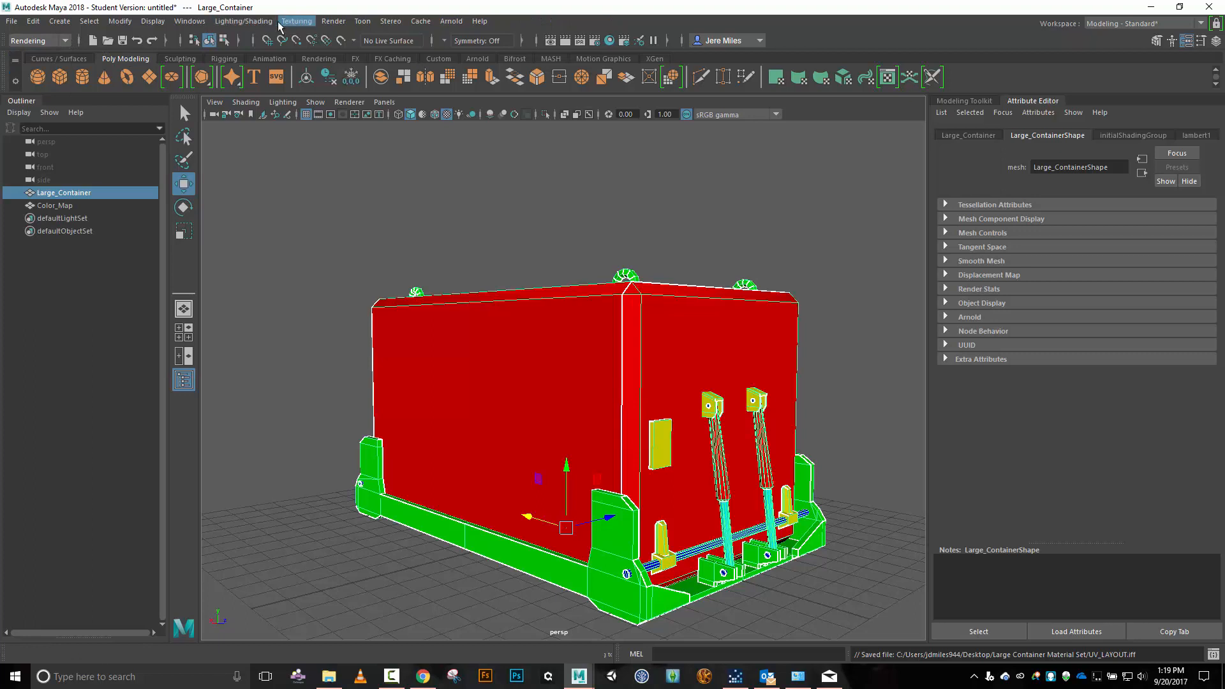
pyautogui.click(258, 21)
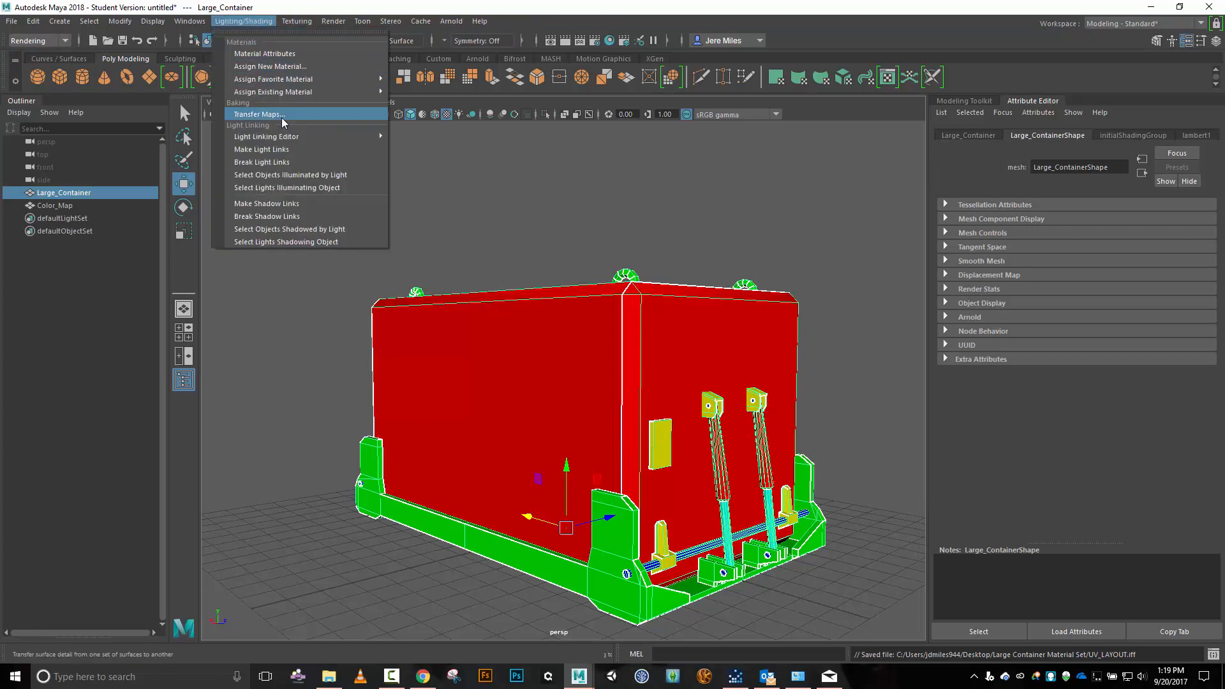
pyautogui.click(259, 114)
# Expand the source meshes section of Transfer Maps and add Color_Map as the source mesh.
pyautogui.click(633, 282)
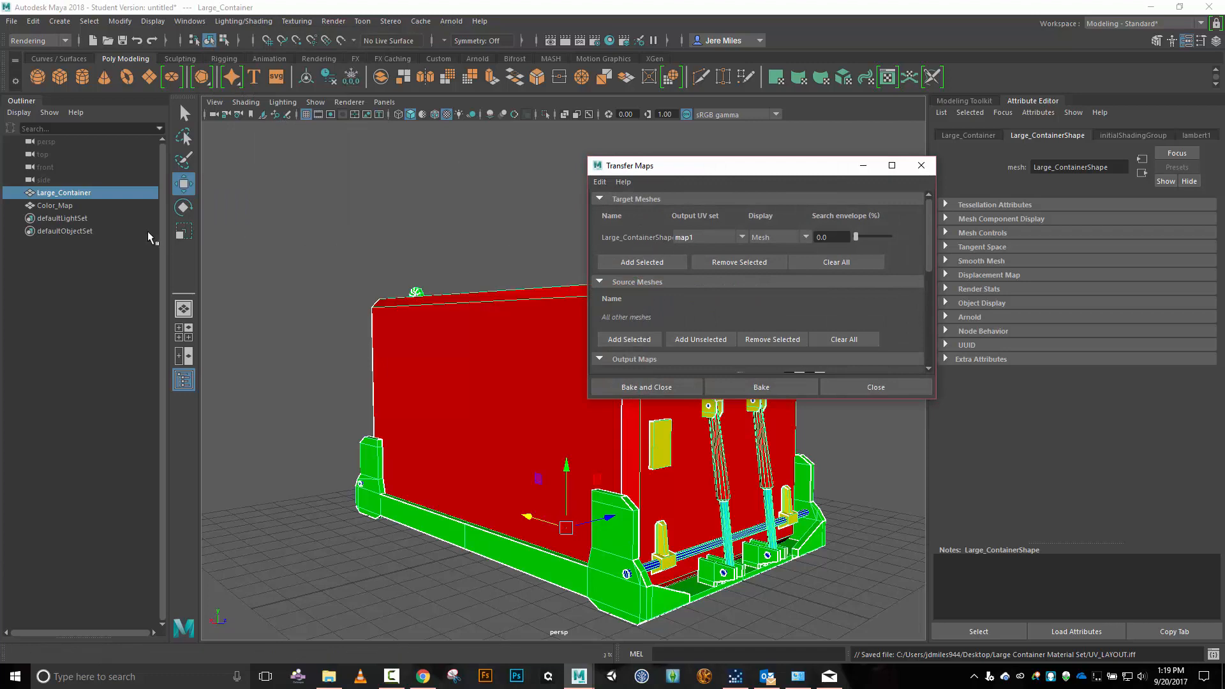
pyautogui.click(75, 207)
pyautogui.click(629, 339)
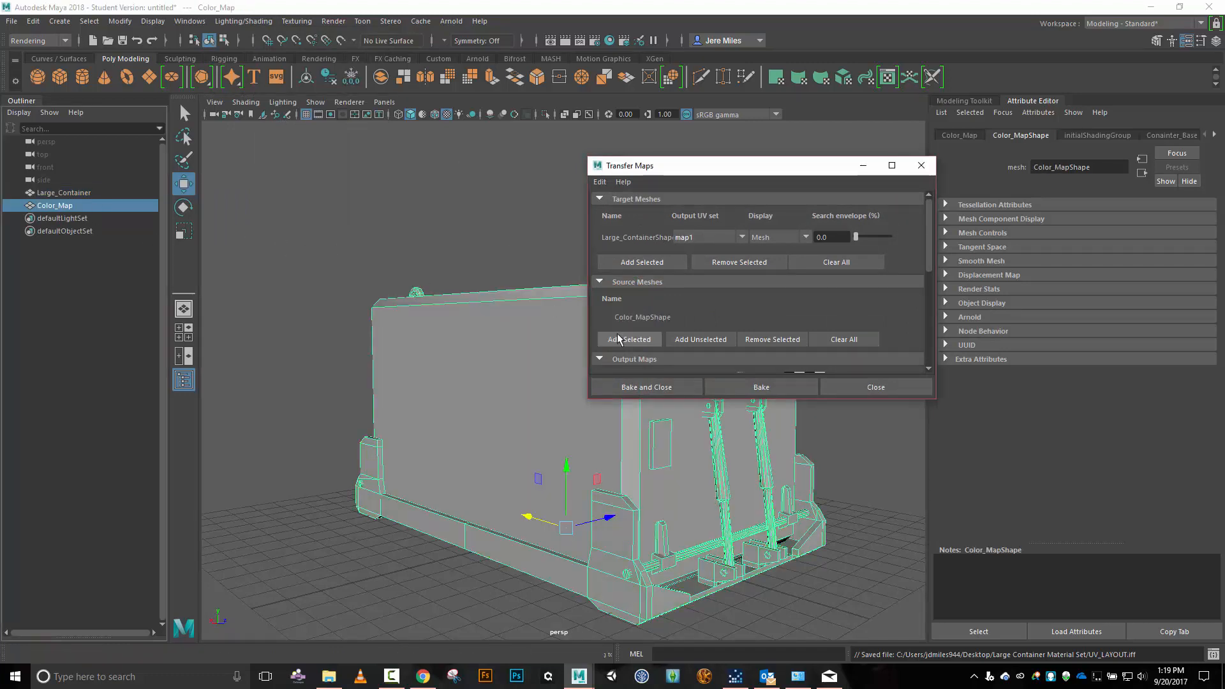
# Expand the Maya common output settings, then bake the COLOR_ID.tga diffuse color map and close Transfer Maps.
pyautogui.scroll(-2, 794, 302)
pyautogui.scroll(-2, 734, 324)
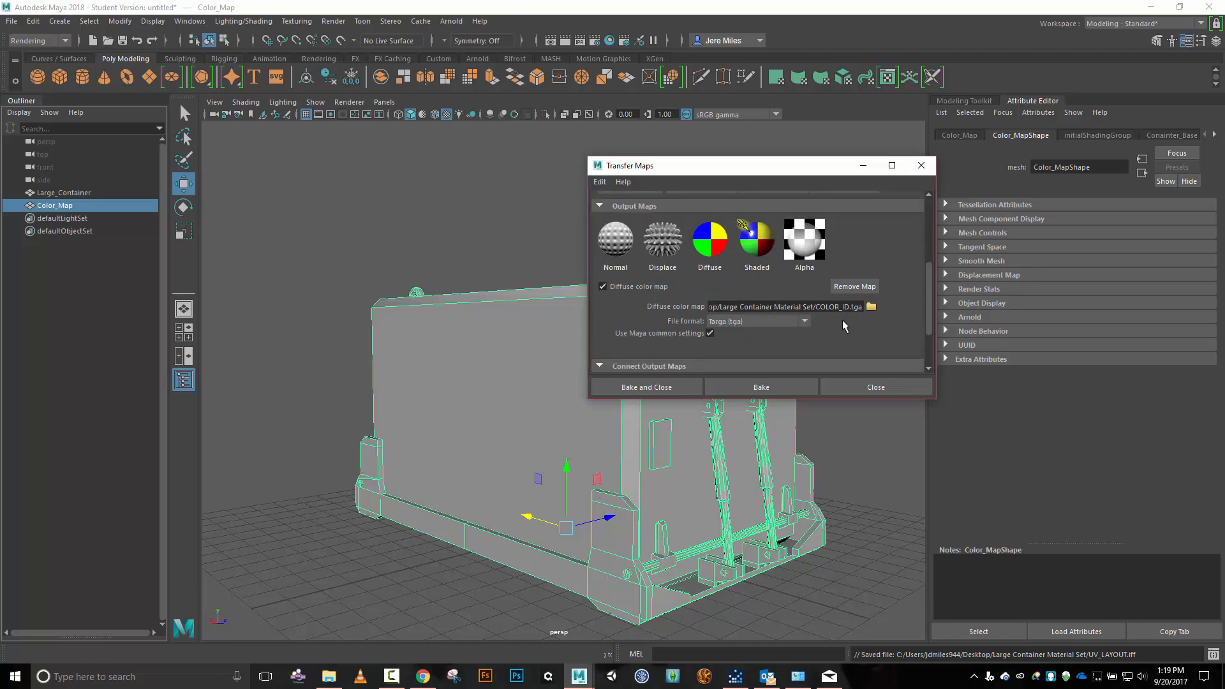
pyautogui.scroll(-1, 842, 324)
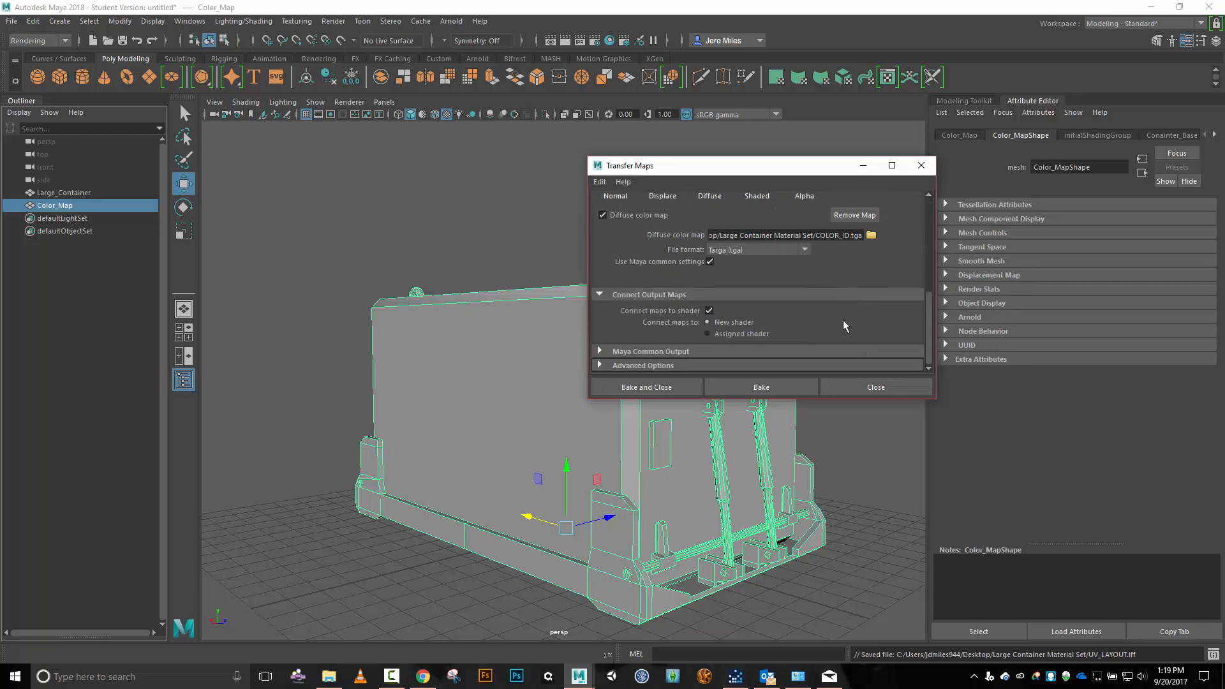
pyautogui.click(758, 348)
pyautogui.scroll(-2, 823, 313)
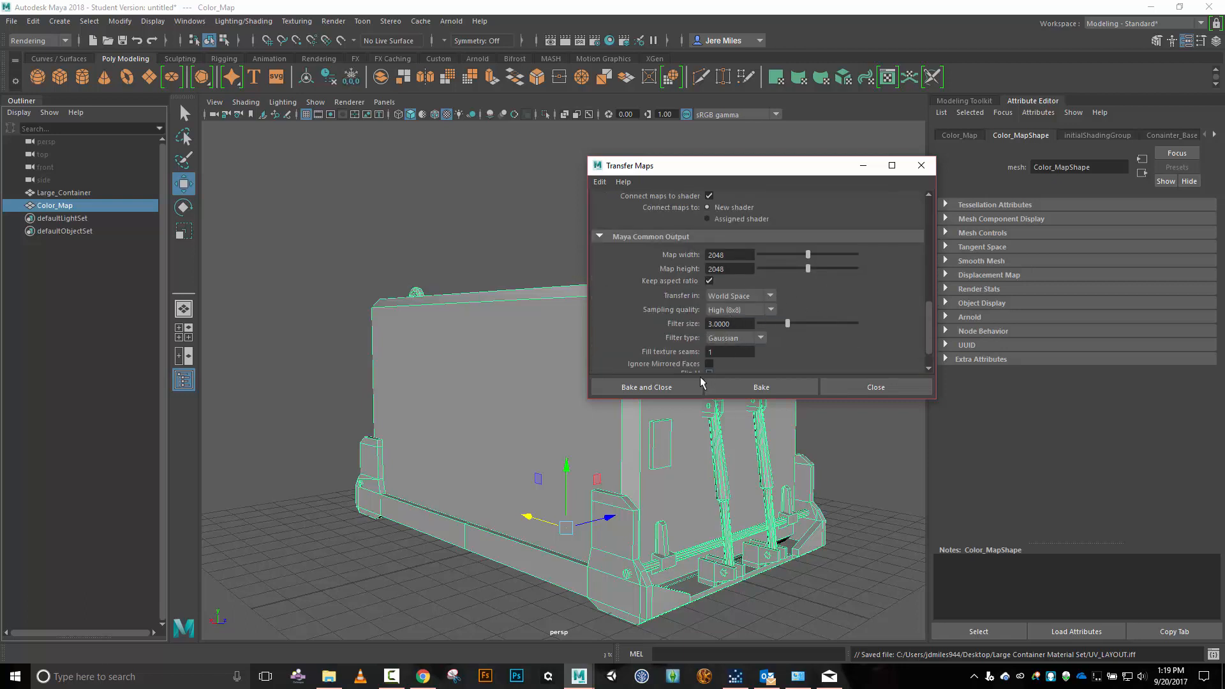
pyautogui.click(662, 389)
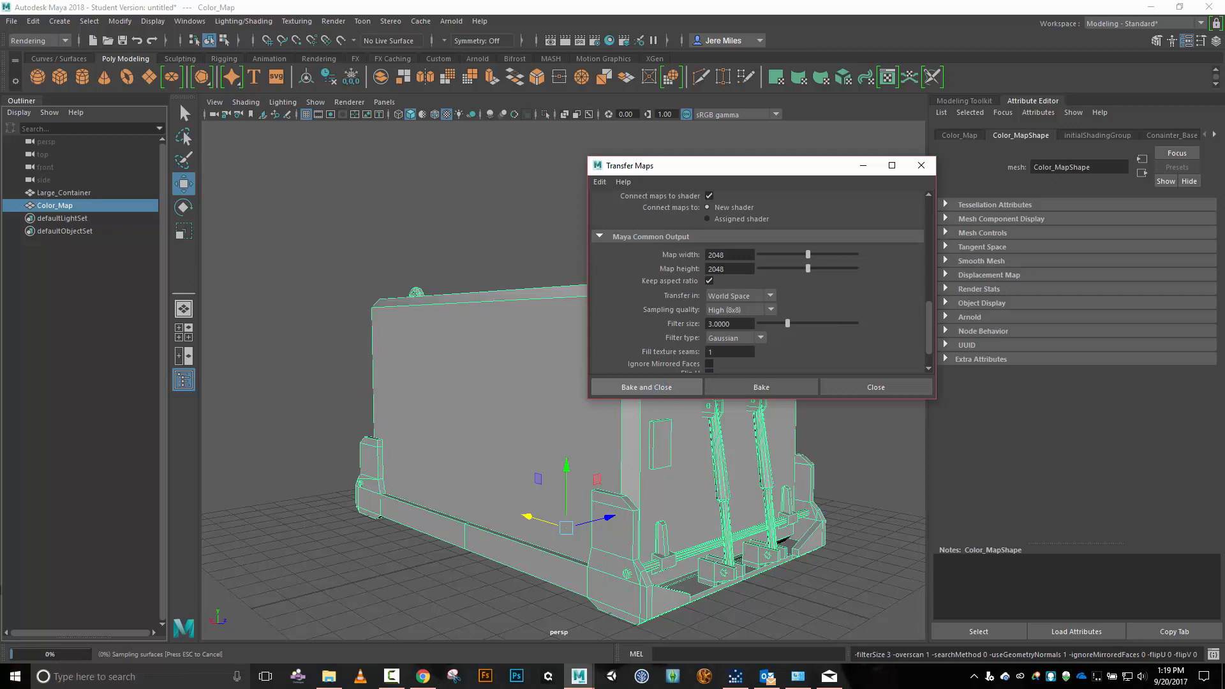